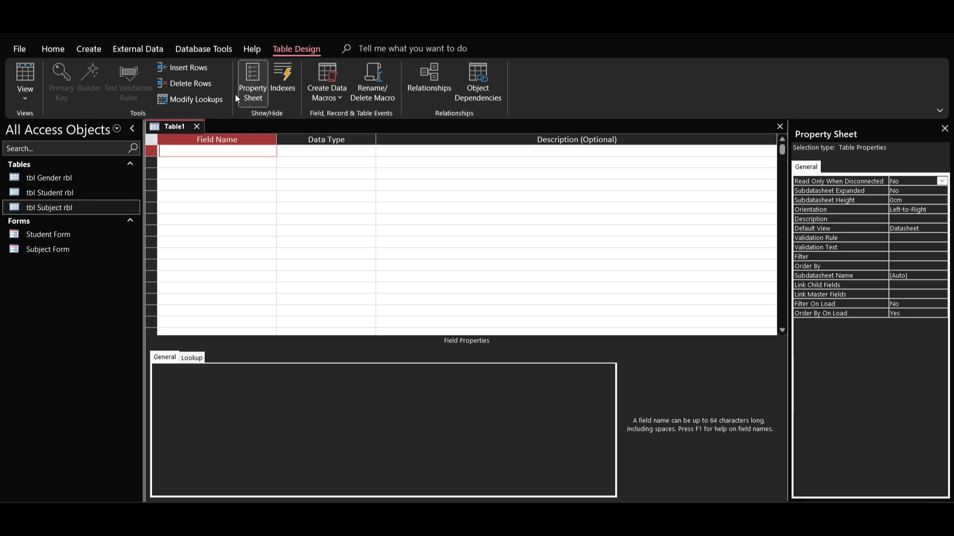
Step: Add a field named Student Subjects ID with the AutoNumber data type as the table's first field
{"action": "type", "text": "Sudent Subje ct"}
{"action": "key", "text": "BackSpace"}
{"action": "key", "text": "BackSpace"}
{"action": "type", "text": "cts ID"}
{"action": "left_click", "coordinate": [299, 150]}
{"action": "left_click", "coordinate": [370, 150]}
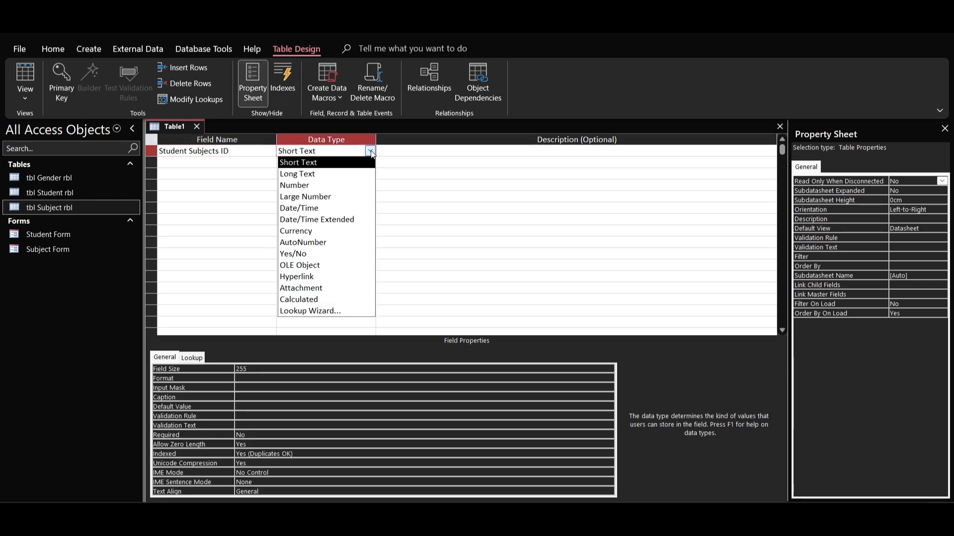
{"action": "left_click", "coordinate": [338, 243]}
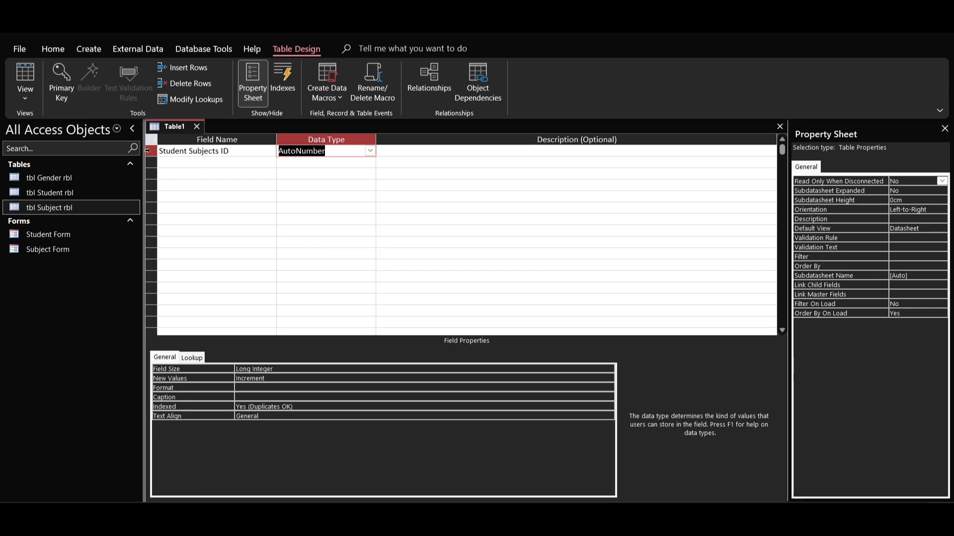
Step: Make the Student Subjects ID field the table's primary key
{"action": "left_click", "coordinate": [150, 149]}
{"action": "right_click", "coordinate": [150, 150]}
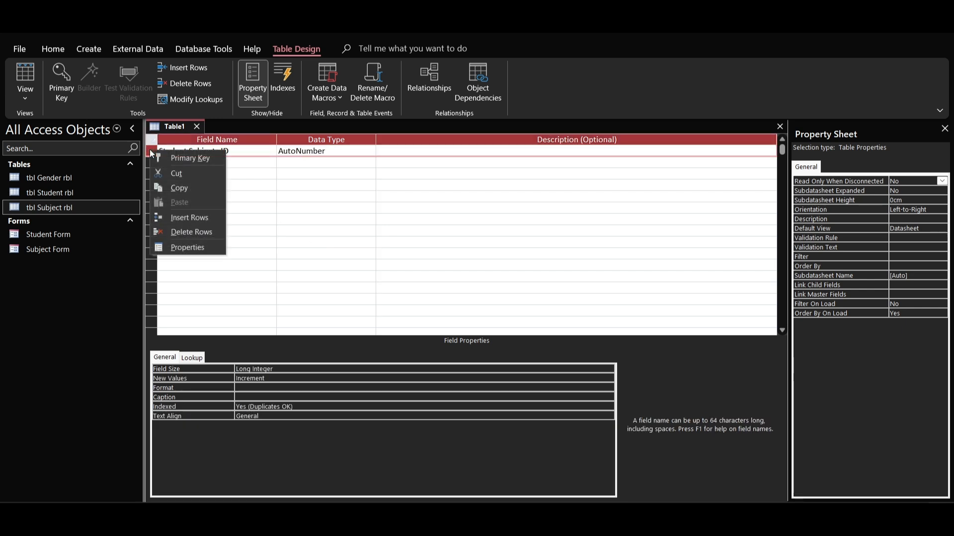
{"action": "left_click", "coordinate": [178, 160]}
Step: Add two more fields named Student ID and Subejct ID below the primary key field
{"action": "left_click", "coordinate": [179, 162]}
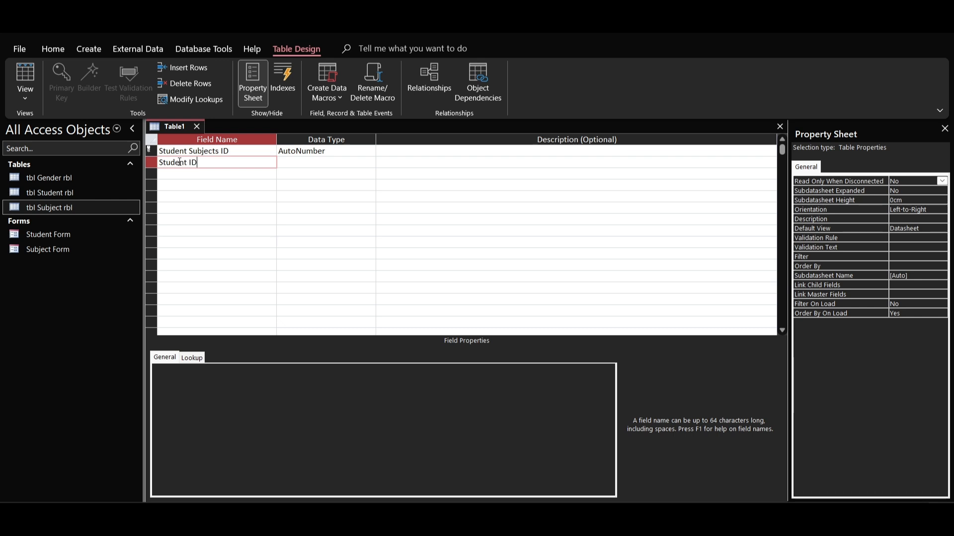
{"action": "left_click", "coordinate": [179, 175]}
{"action": "type", "text": "S"}
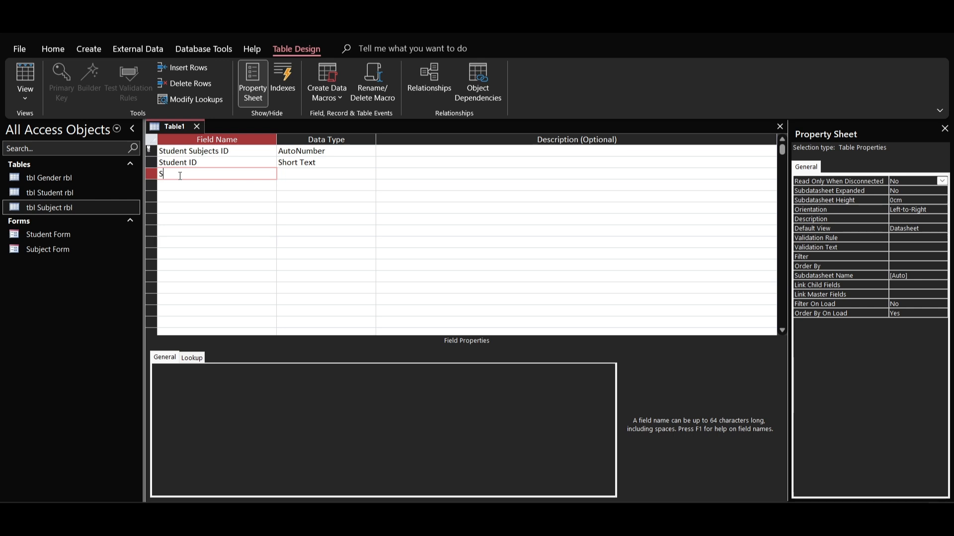
{"action": "type", "text": "tbject"}
Step: Set the data type of both the Student ID and Subejct ID fields to Number
{"action": "left_click", "coordinate": [338, 162]}
{"action": "left_click", "coordinate": [370, 163]}
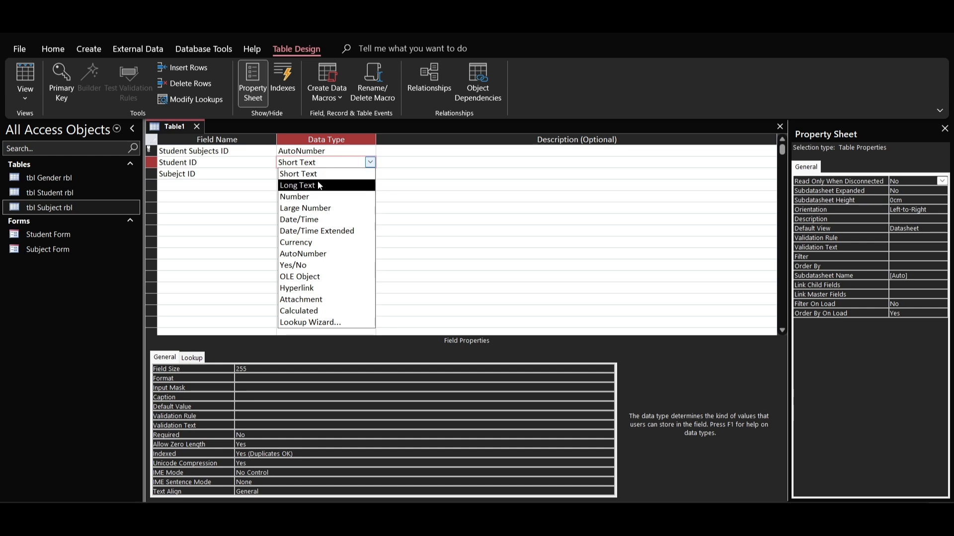
{"action": "left_click", "coordinate": [303, 196]}
{"action": "left_click", "coordinate": [337, 174]}
{"action": "left_click", "coordinate": [370, 173]}
{"action": "left_click", "coordinate": [348, 208]}
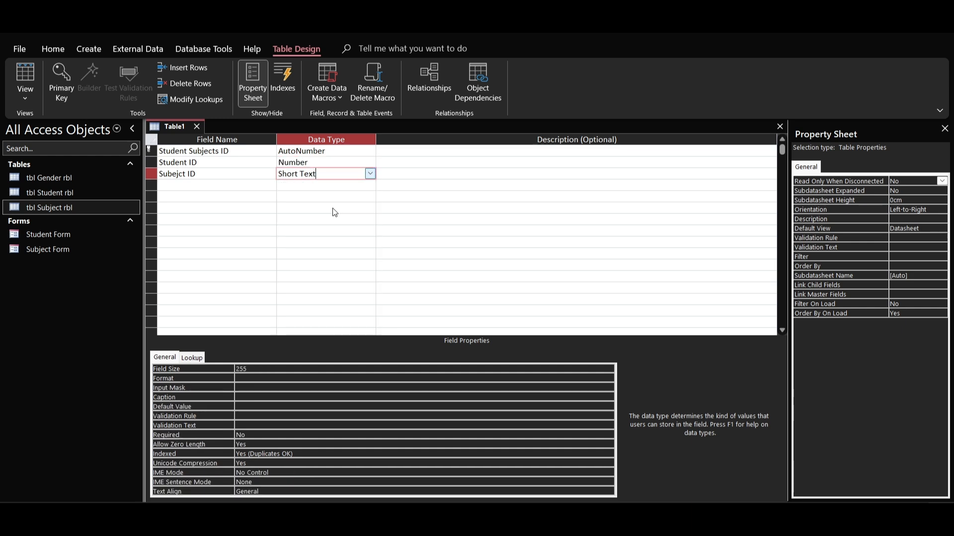
Step: Save the new table under the name tbl Student Subjects rbl
{"action": "right_click", "coordinate": [174, 126]}
{"action": "left_click", "coordinate": [208, 134]}
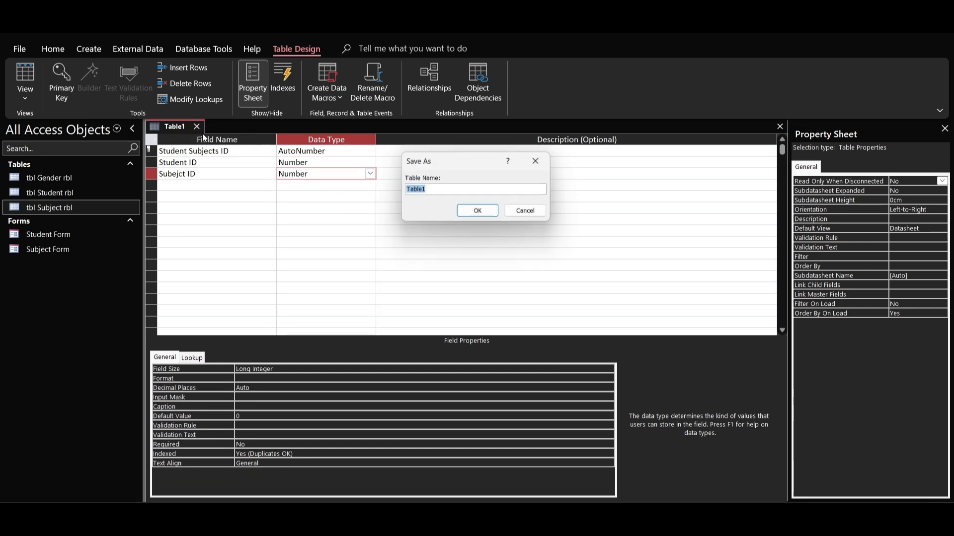
{"action": "key", "text": "BackSpace"}
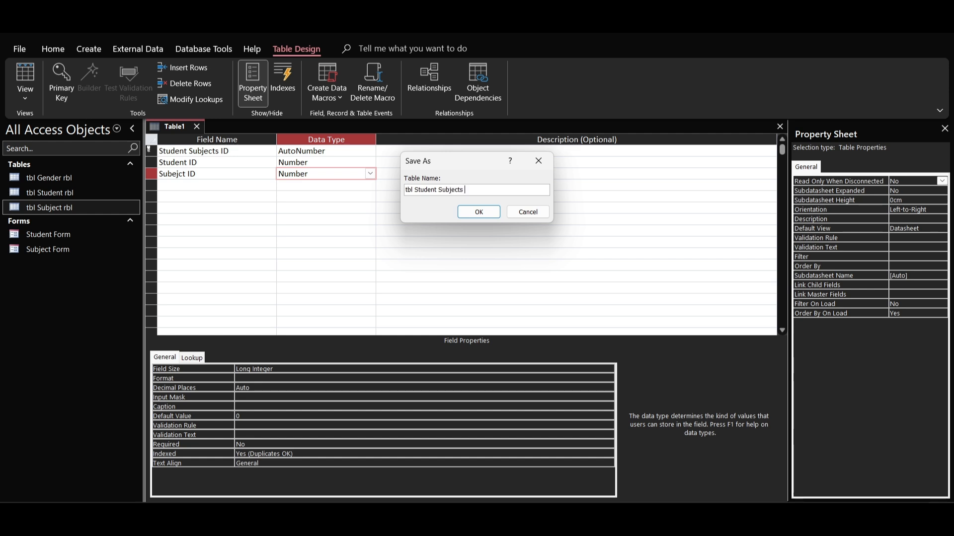
{"action": "type", "text": "l"}
{"action": "left_click", "coordinate": [488, 215]}
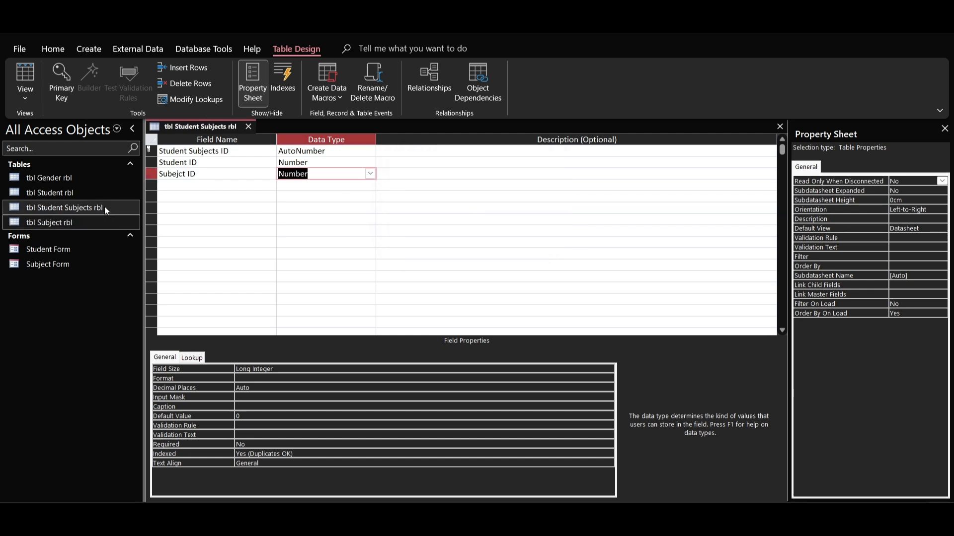
Step: Open the tbl Student Subjects rbl table and run the Form Wizard on it, including all three fields and keeping the default layout
{"action": "double_click", "coordinate": [51, 208]}
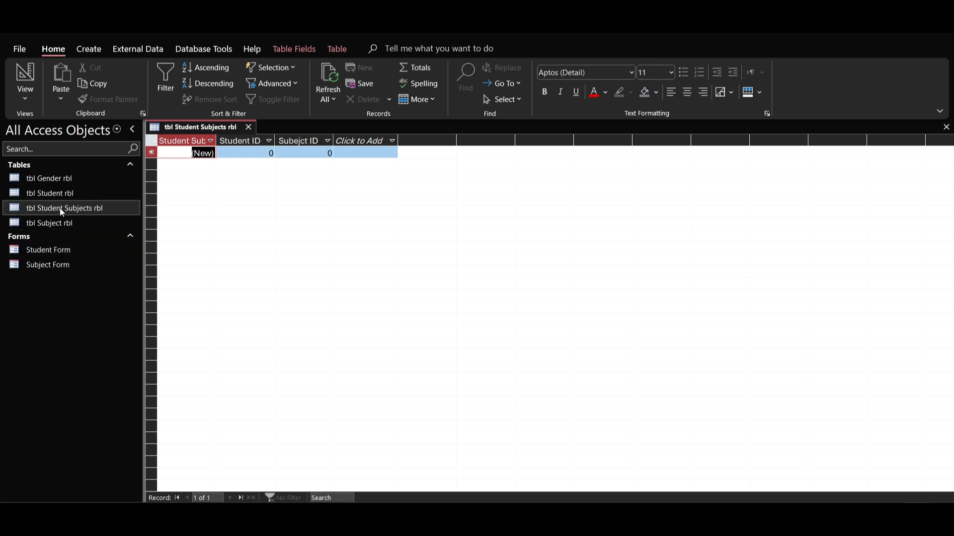
{"action": "left_click", "coordinate": [89, 49]}
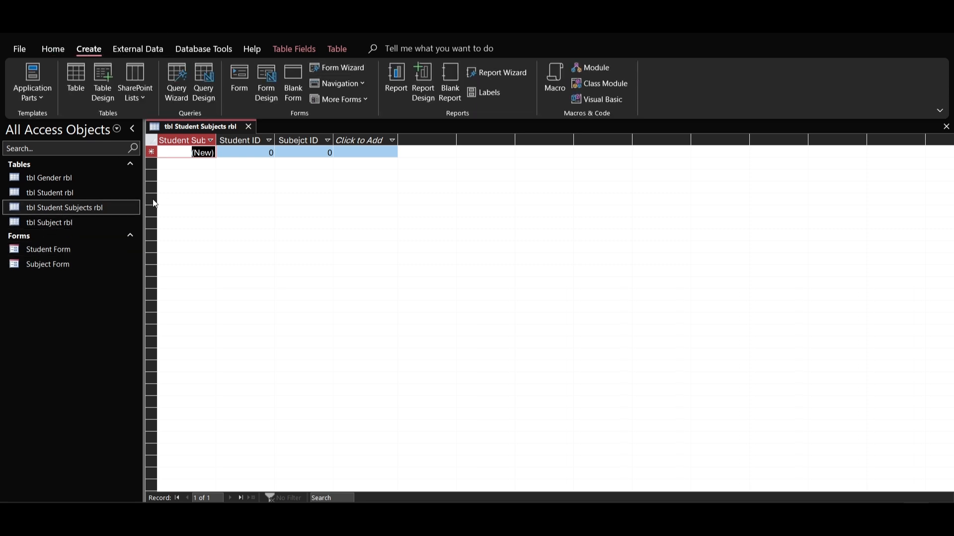
{"action": "left_click", "coordinate": [337, 67]}
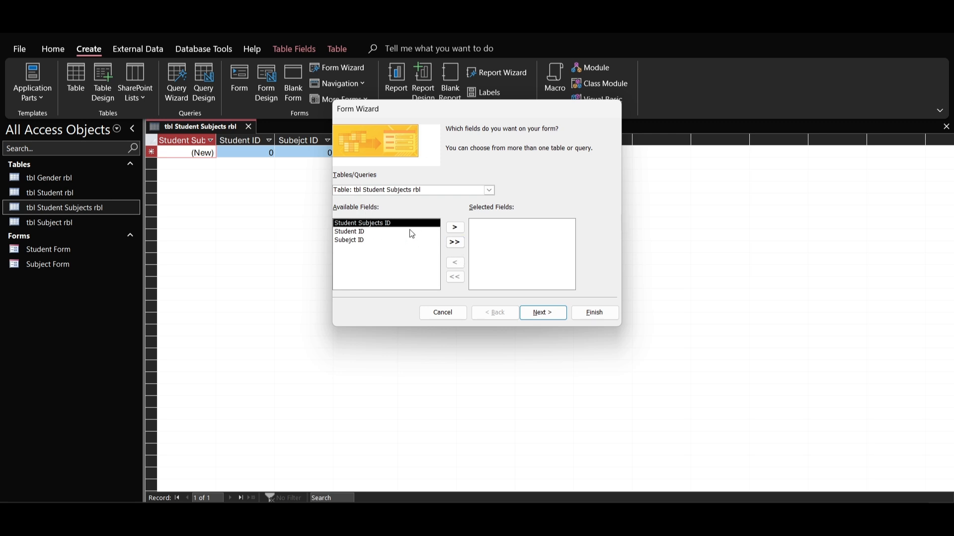
{"action": "left_click", "coordinate": [455, 243]}
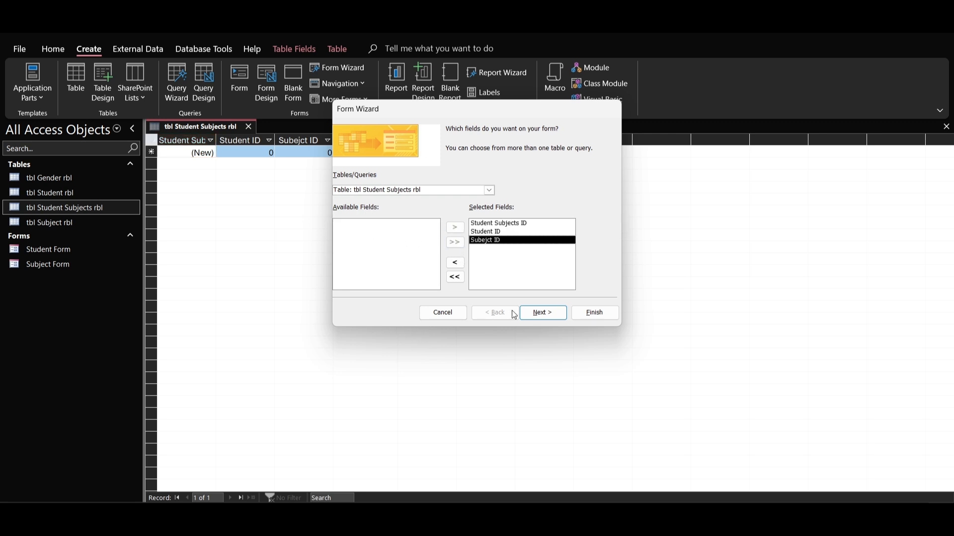
{"action": "left_click", "coordinate": [543, 312]}
{"action": "left_click", "coordinate": [559, 317]}
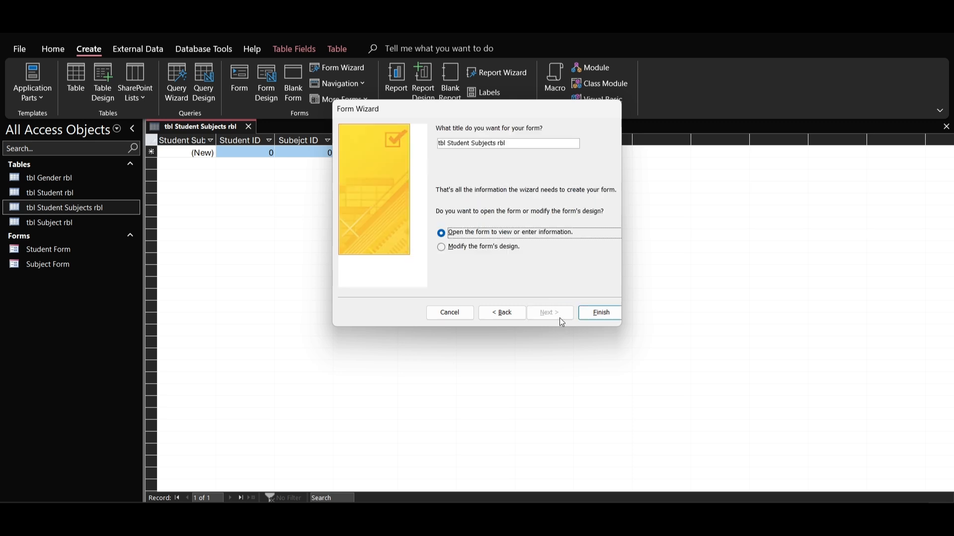
Step: Title the form Student Subjects Form and finish the wizard with the option to modify the form's design
{"action": "left_click", "coordinate": [517, 143]}
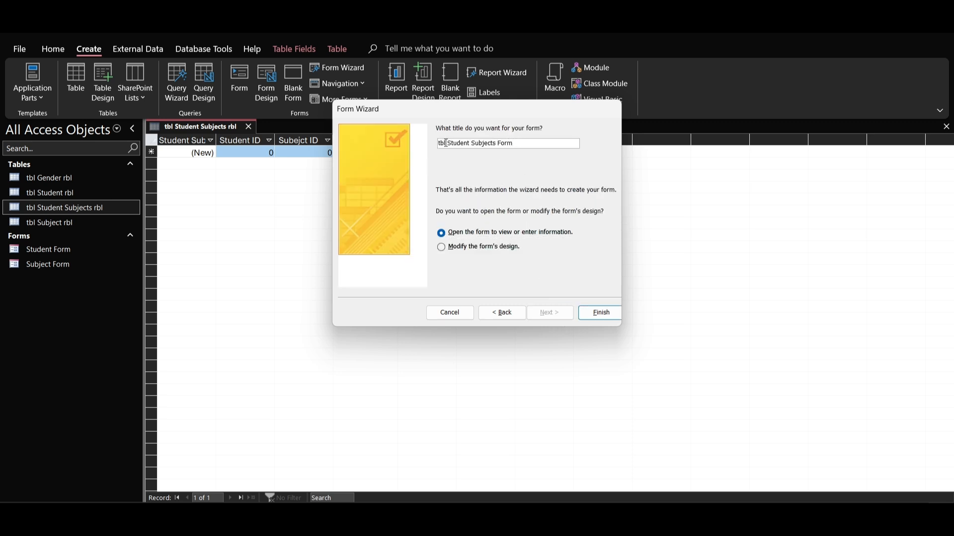
{"action": "key", "text": "BackSpace"}
{"action": "key", "text": "BackSpace"}
{"action": "key", "text": "BackSpace"}
{"action": "key", "text": "BackSpace"}
{"action": "left_click", "coordinate": [493, 247]}
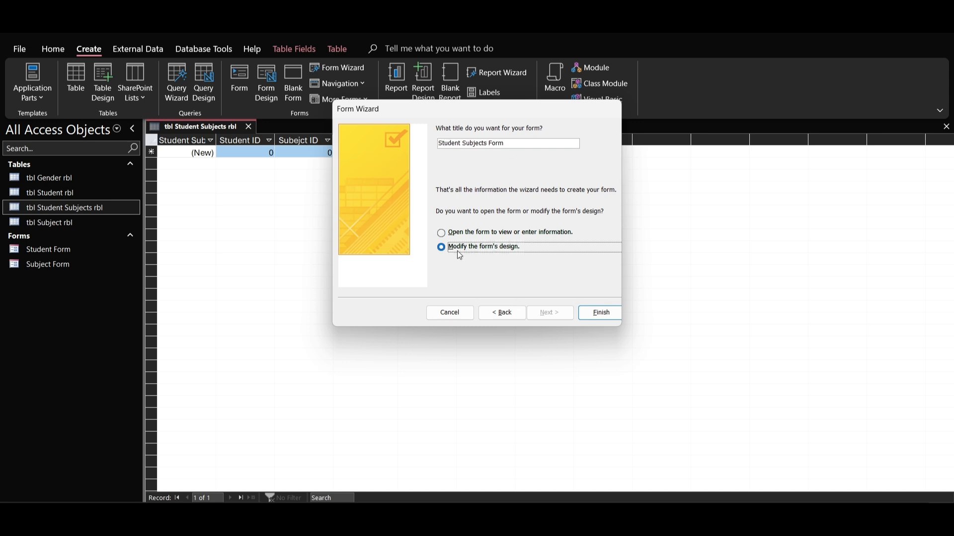
{"action": "left_click", "coordinate": [601, 312]}
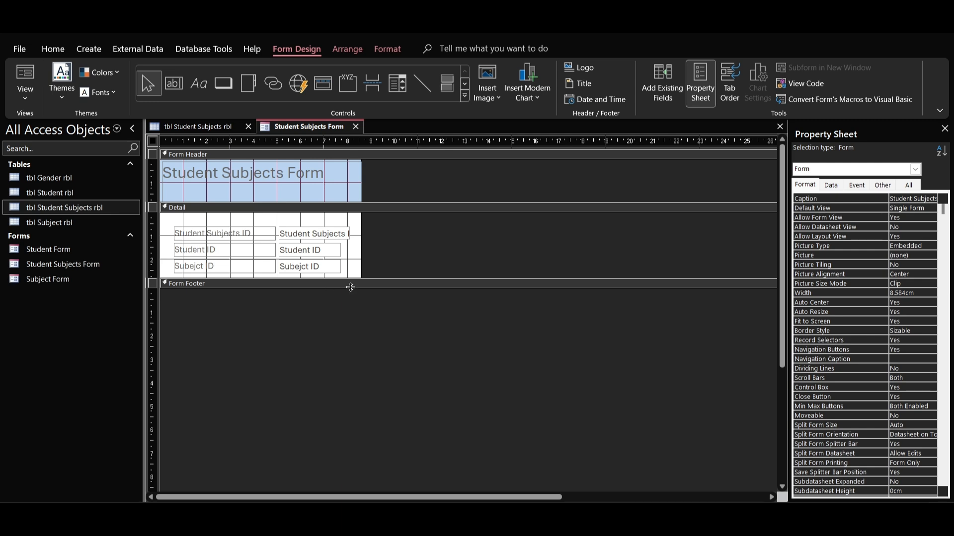
Step: Enlarge the form to about 11.2 cm wide with a taller detail section, and shift all fields toward the centre
{"action": "left_click_drag", "start_coordinate": [349, 285], "coordinate": [341, 311]}
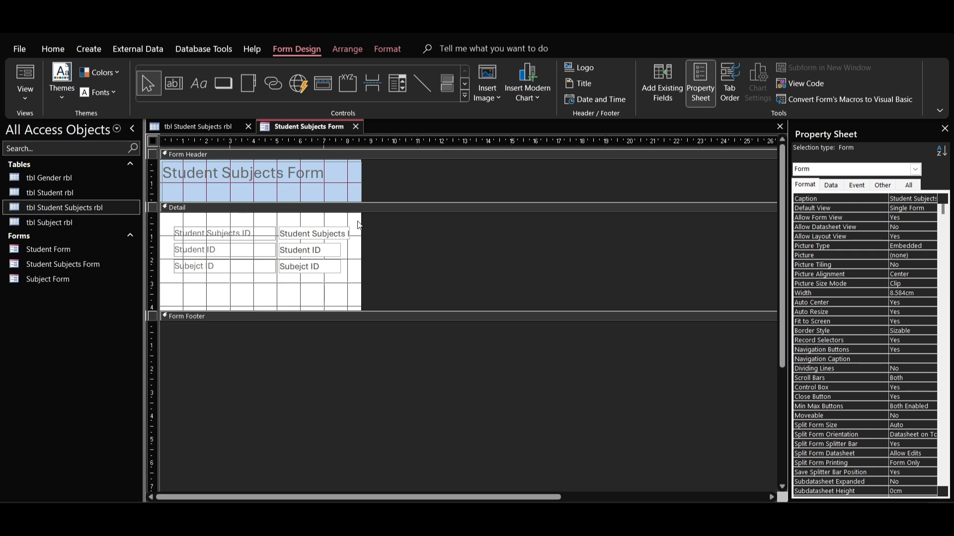
{"action": "left_click_drag", "start_coordinate": [365, 177], "coordinate": [423, 174]}
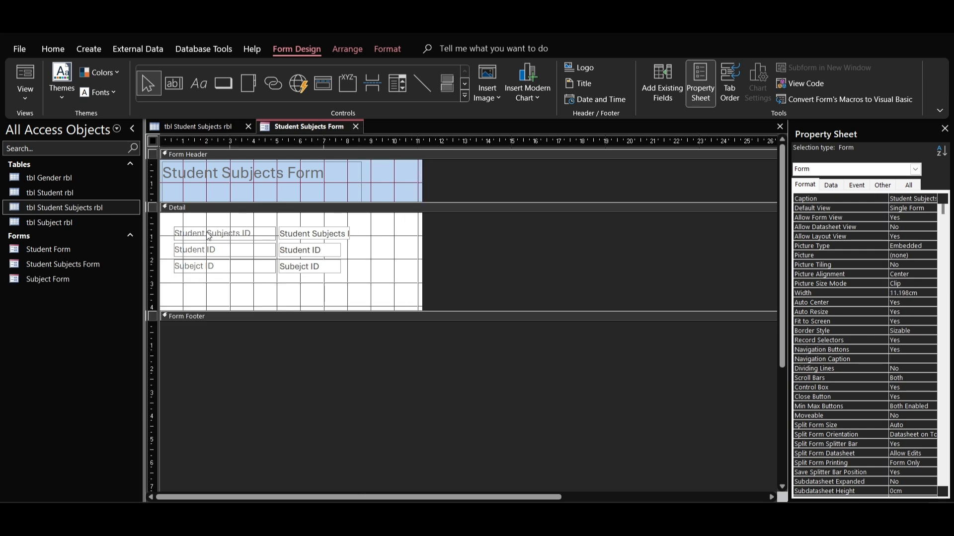
{"action": "left_click_drag", "start_coordinate": [204, 226], "coordinate": [325, 276]}
Step: Resize the form's title label to about 11.1 cm wide and 1 cm high, and shorten the form header to fit
{"action": "left_click", "coordinate": [287, 180]}
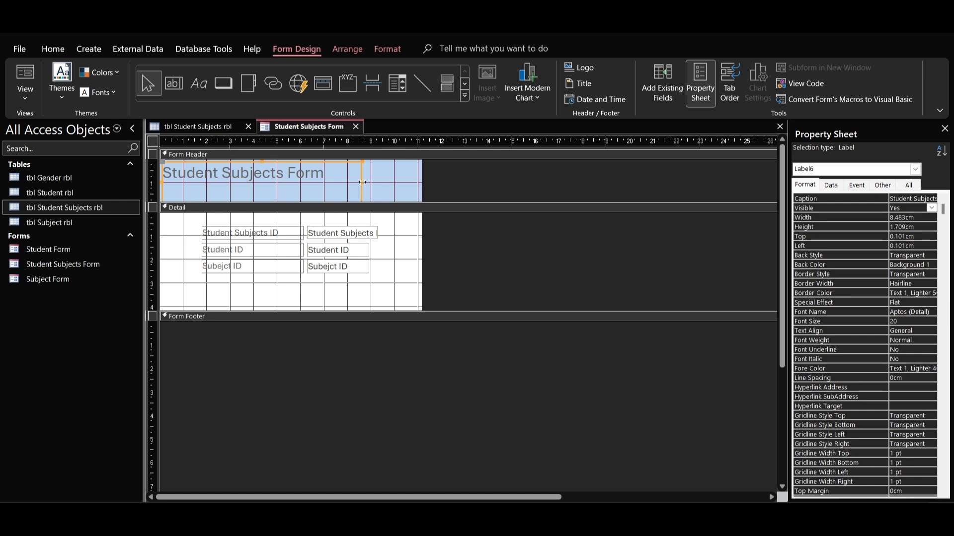
{"action": "left_click_drag", "start_coordinate": [362, 182], "coordinate": [422, 183]}
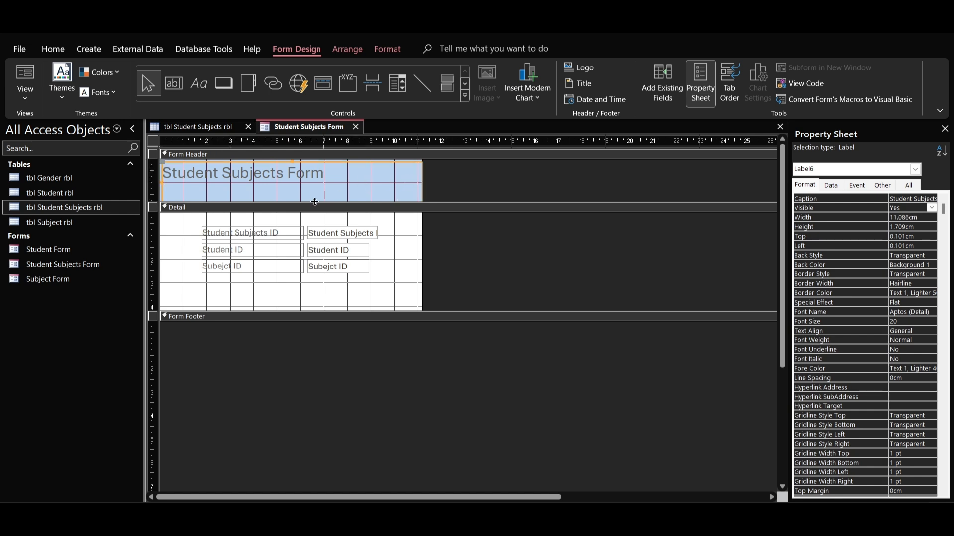
{"action": "left_click_drag", "start_coordinate": [314, 202], "coordinate": [298, 209]}
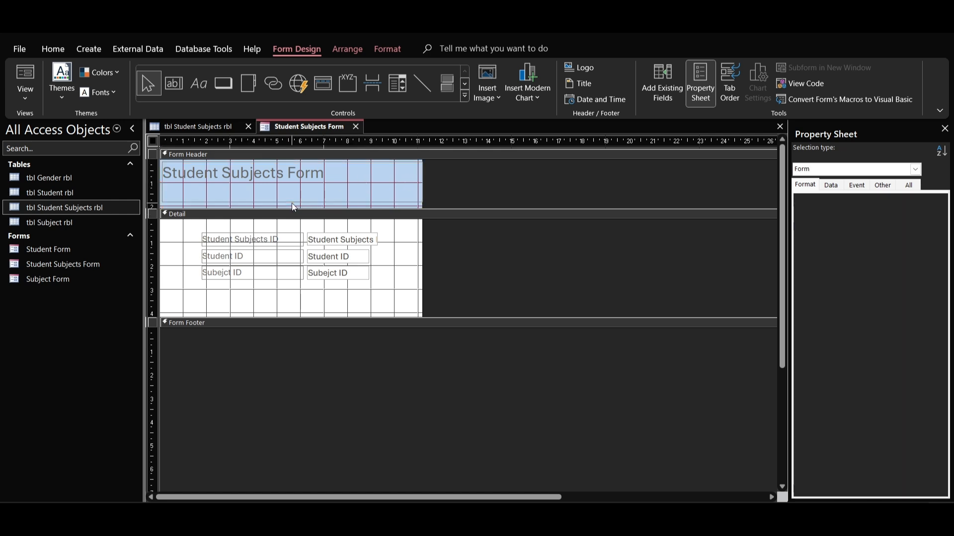
{"action": "left_click", "coordinate": [292, 199]}
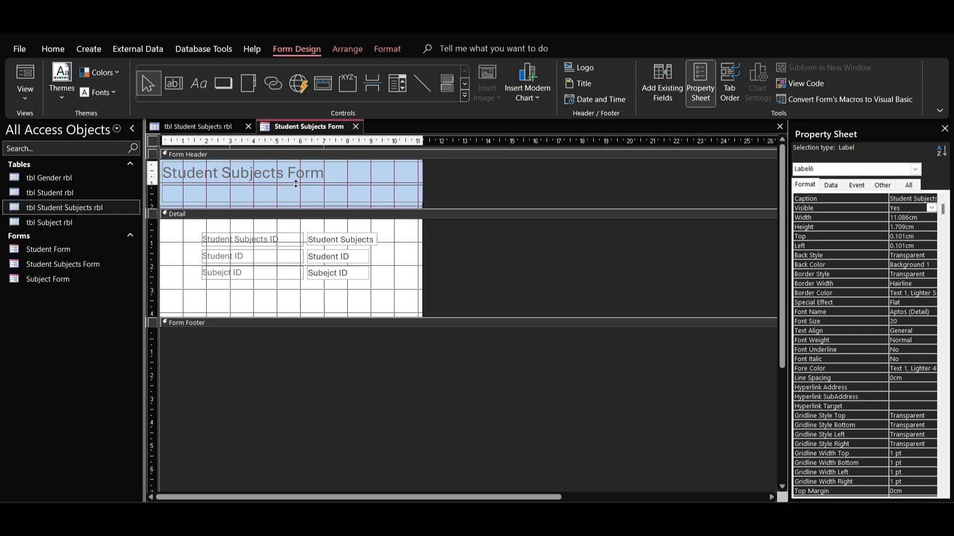
{"action": "left_click_drag", "start_coordinate": [296, 184], "coordinate": [295, 189]}
Step: Make the three field labels in the detail section bold with black text
{"action": "left_click_drag", "start_coordinate": [244, 208], "coordinate": [253, 263]}
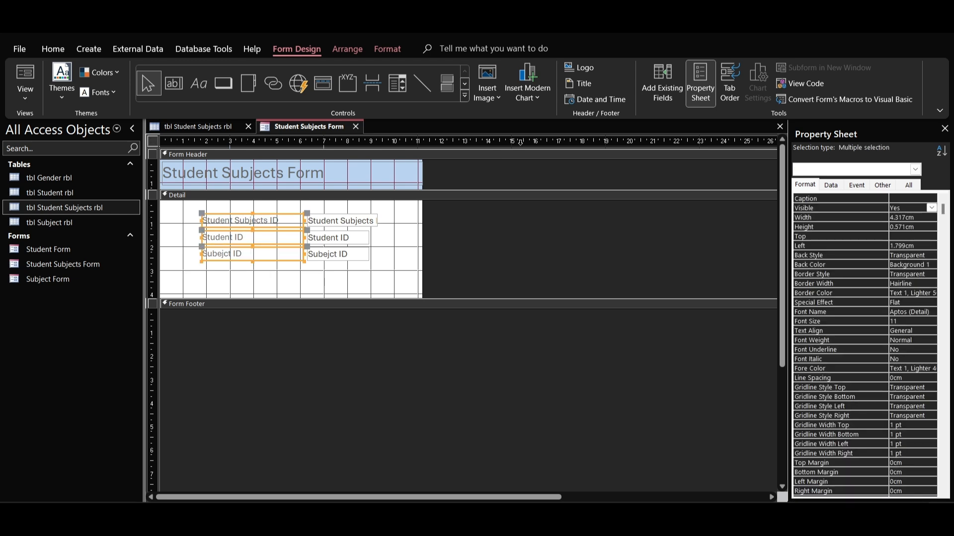
{"action": "left_click", "coordinate": [52, 48]}
{"action": "left_click", "coordinate": [545, 92]}
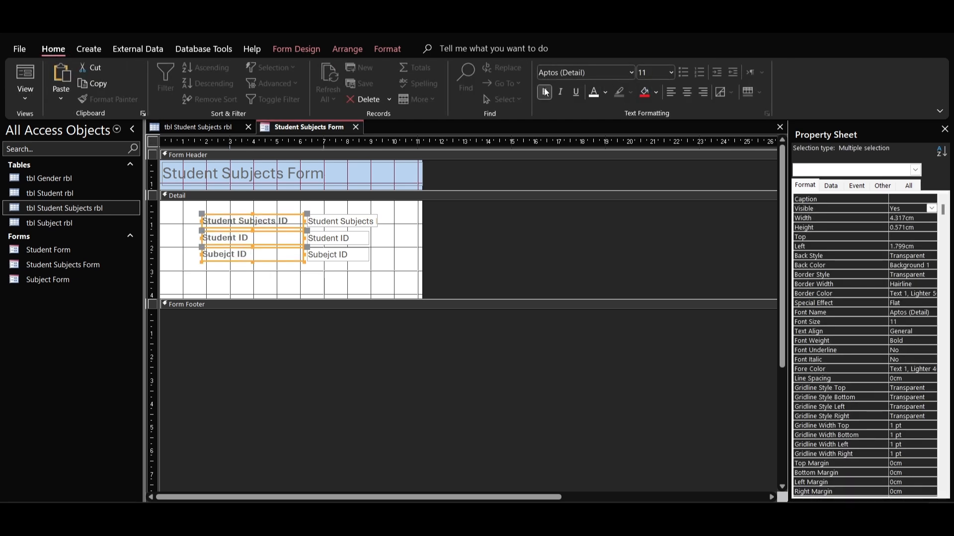
{"action": "left_click", "coordinate": [605, 92]}
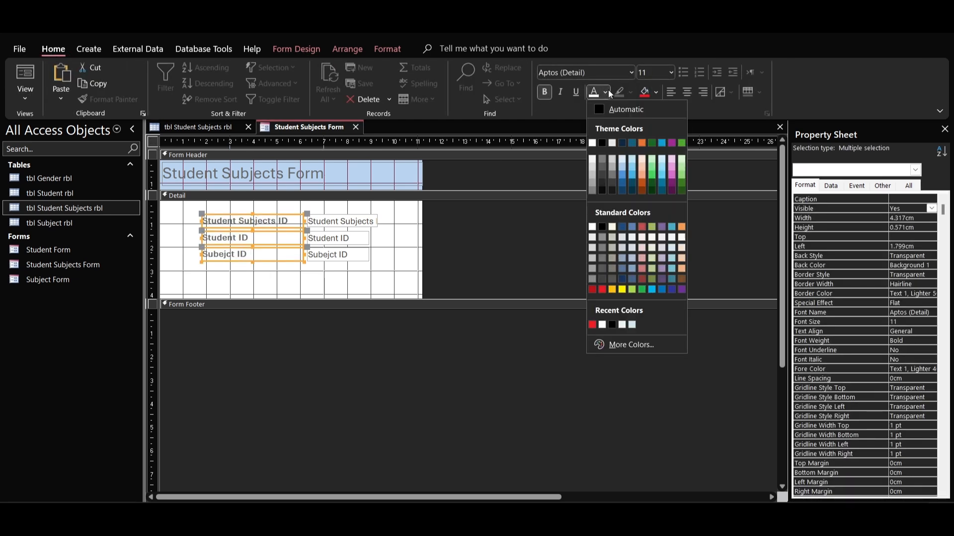
{"action": "left_click", "coordinate": [598, 138]}
Step: Try the Adobe Gothic Std B font on the three field labels and undo it
{"action": "left_click", "coordinate": [632, 73]}
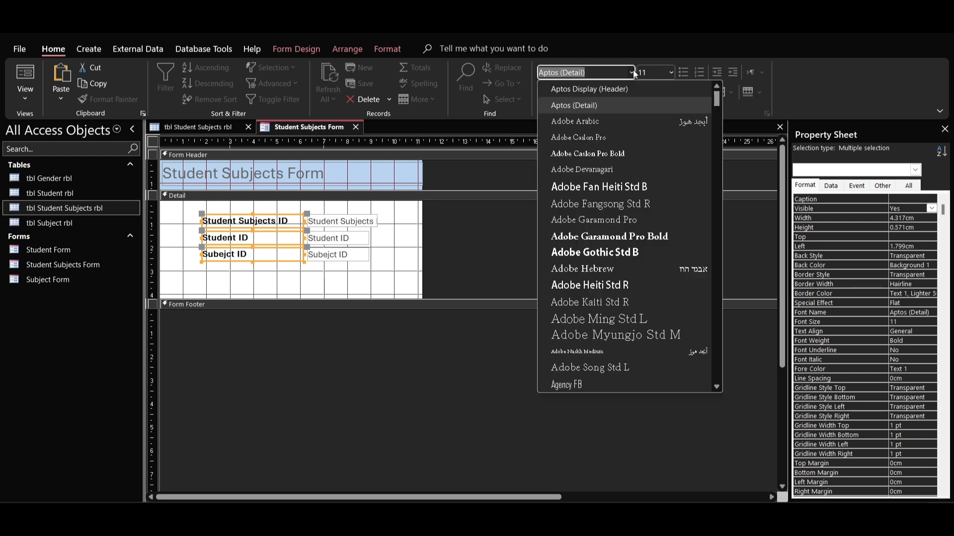
{"action": "left_click", "coordinate": [613, 253]}
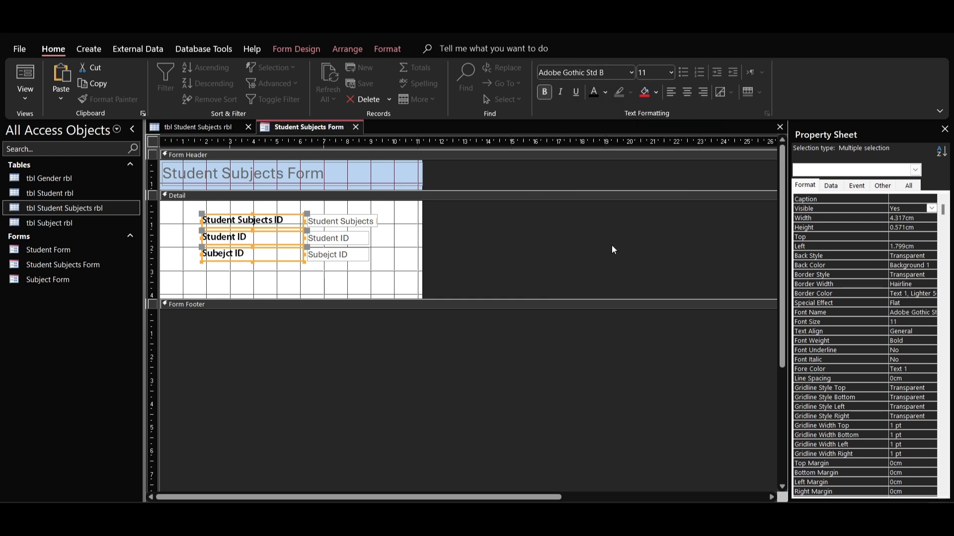
{"action": "key", "text": "ctrl+z"}
Step: Change the font of the Student Subjects Form title to Adobe Gothic Std B
{"action": "left_click", "coordinate": [328, 171]}
{"action": "double_click", "coordinate": [328, 170]}
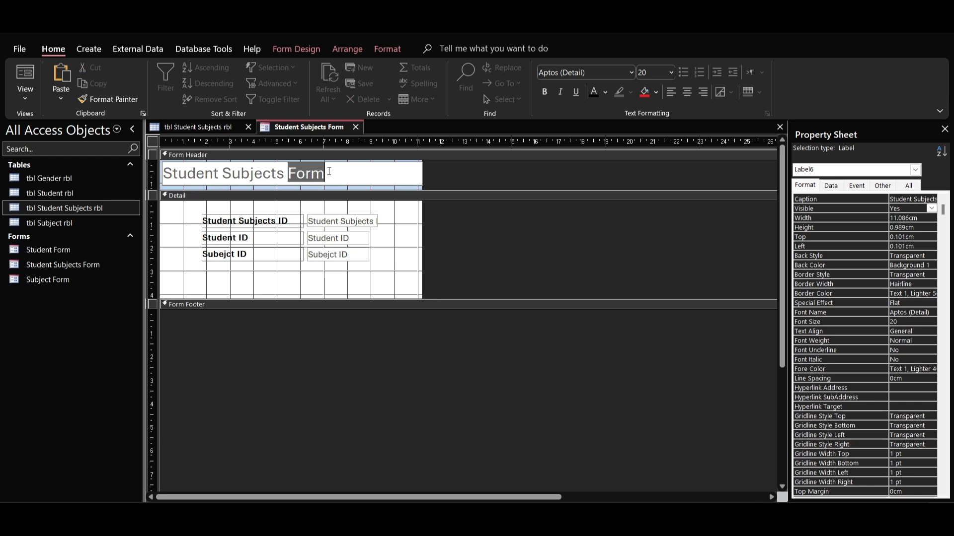
{"action": "key", "text": "ctrl+a"}
{"action": "left_click", "coordinate": [632, 72]}
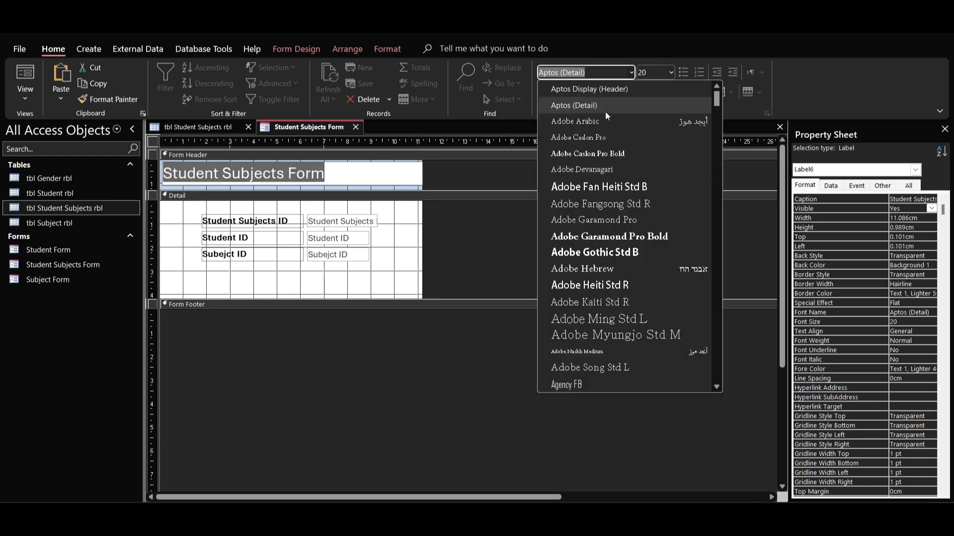
{"action": "left_click", "coordinate": [612, 253]}
Step: Set the form title's font size to 22 and center its text
{"action": "left_click", "coordinate": [671, 73]}
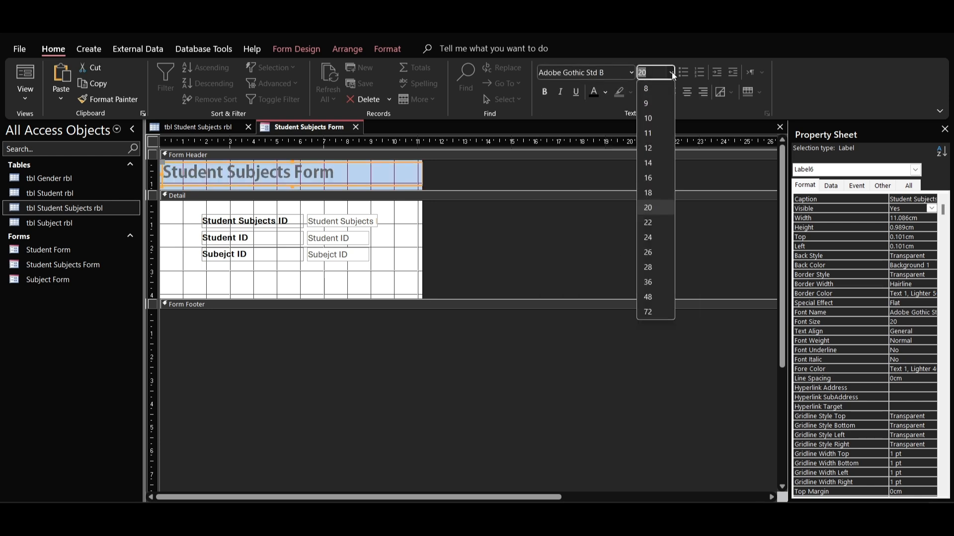
{"action": "left_click", "coordinate": [649, 252]}
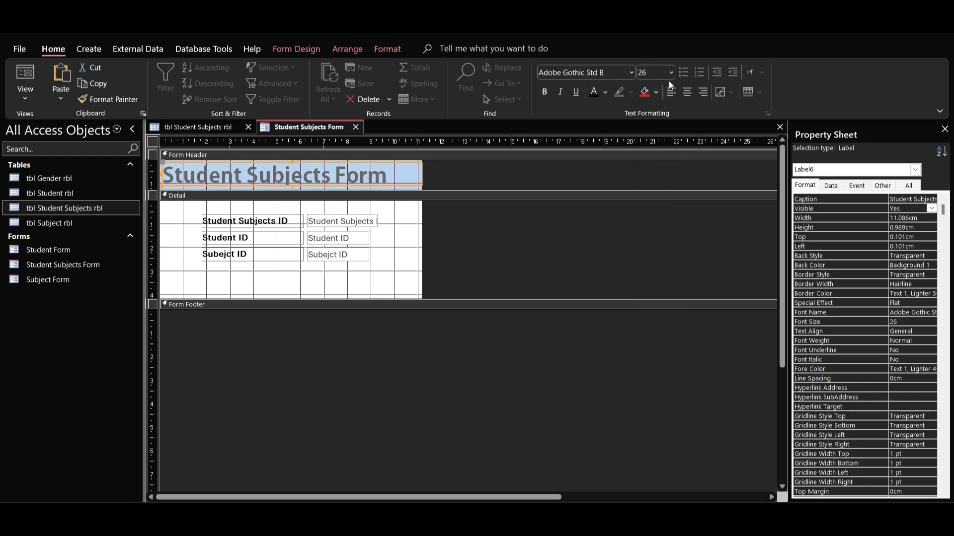
{"action": "left_click", "coordinate": [670, 73]}
{"action": "left_click", "coordinate": [650, 226]}
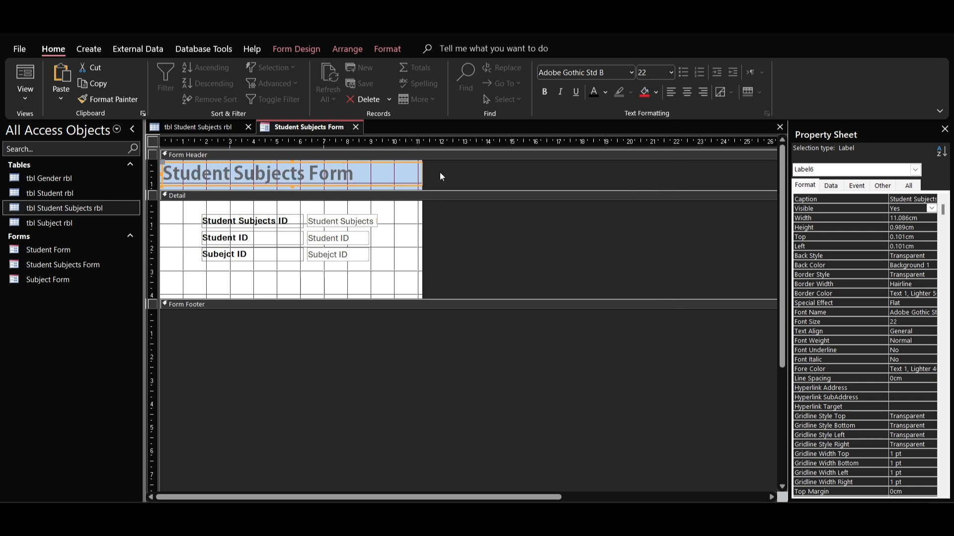
{"action": "left_click", "coordinate": [689, 93]}
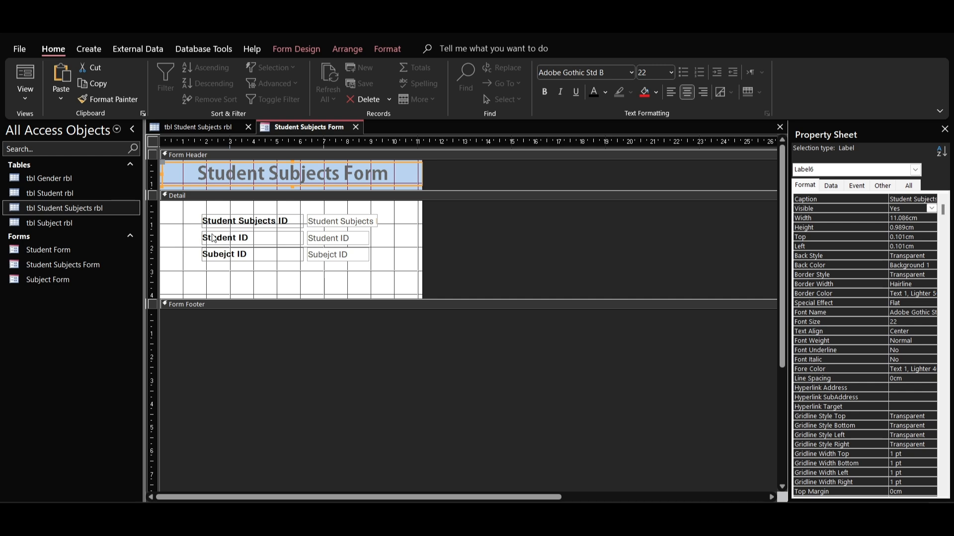
Step: Place a command button beside the Student Subjects ID label in the detail section, with the Save Record action from Record Operations
{"action": "left_click", "coordinate": [335, 273]}
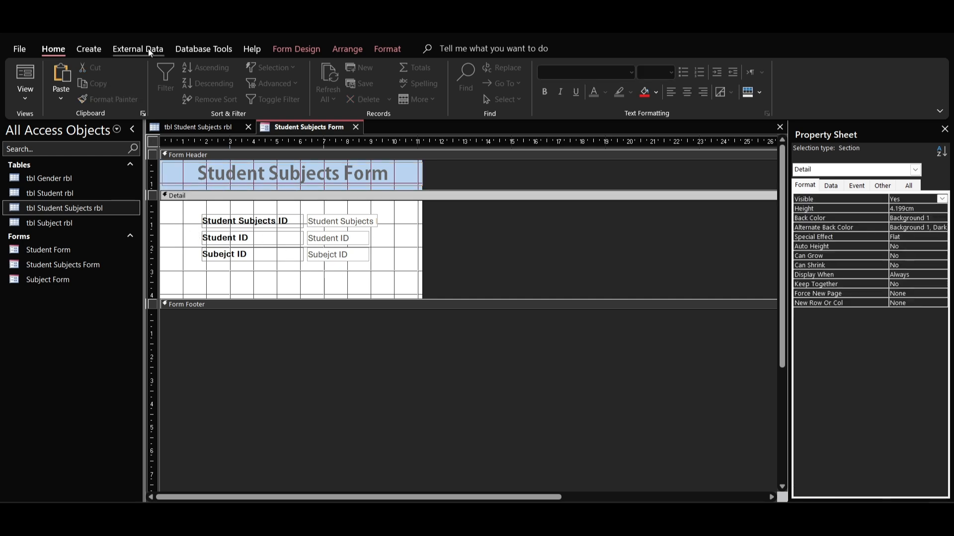
{"action": "left_click", "coordinate": [308, 50]}
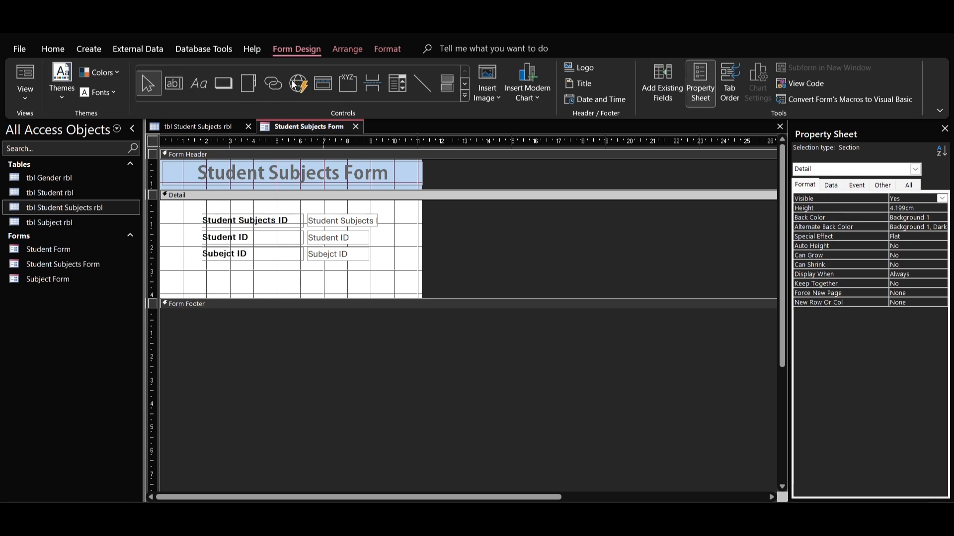
{"action": "left_click", "coordinate": [226, 85]}
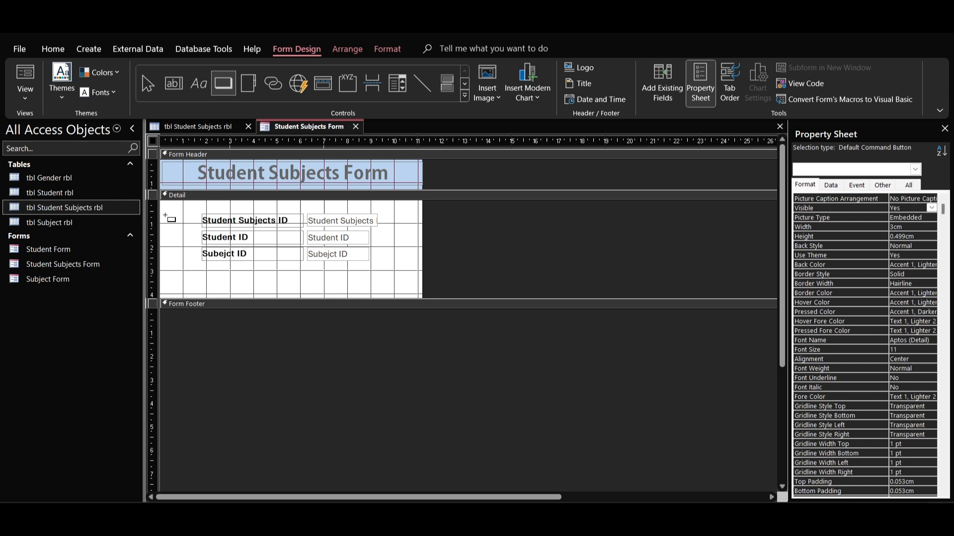
{"action": "left_click", "coordinate": [166, 219]}
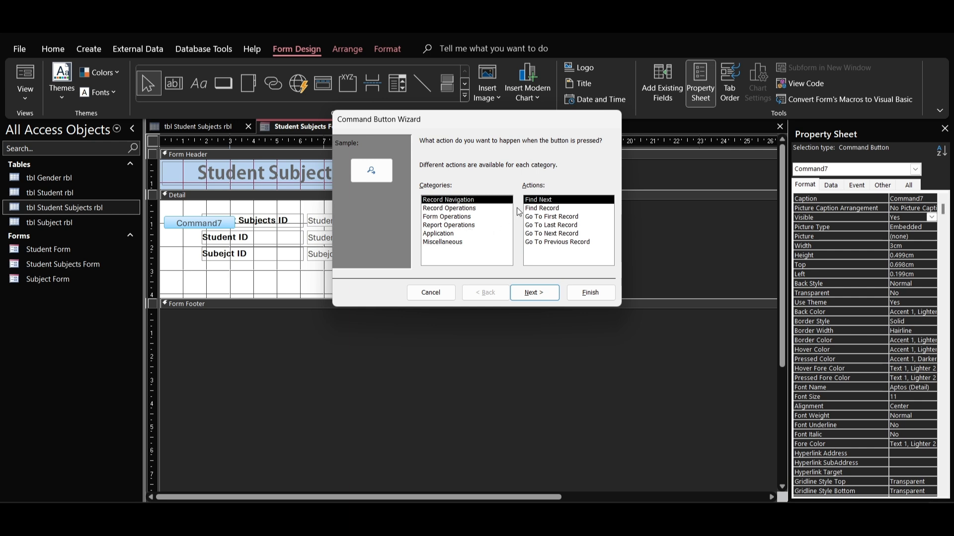
{"action": "left_click", "coordinate": [445, 209]}
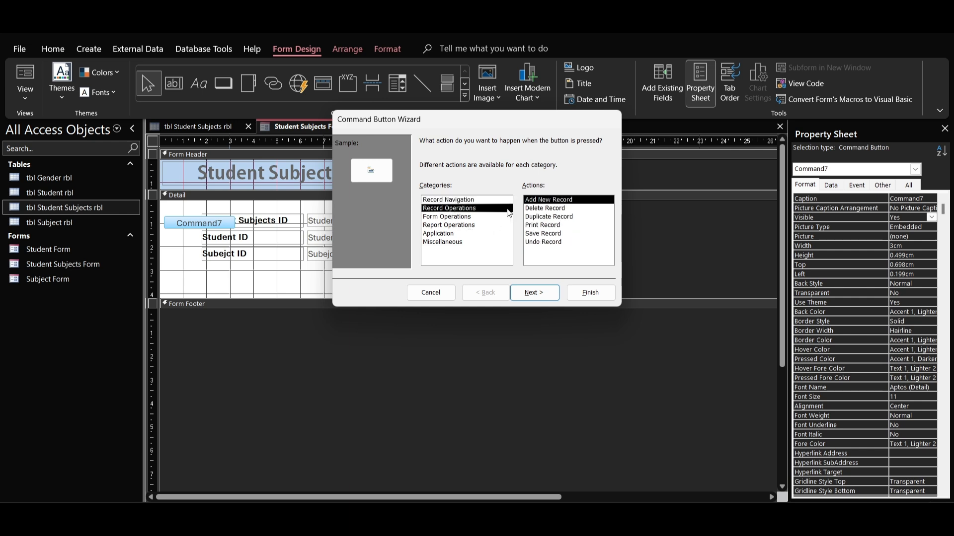
{"action": "left_click", "coordinate": [541, 235]}
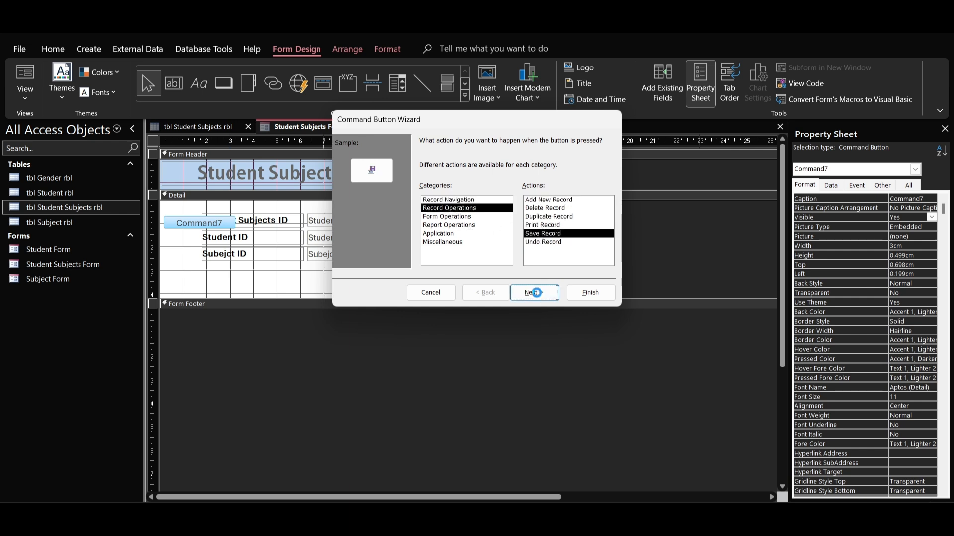
{"action": "left_click", "coordinate": [534, 292]}
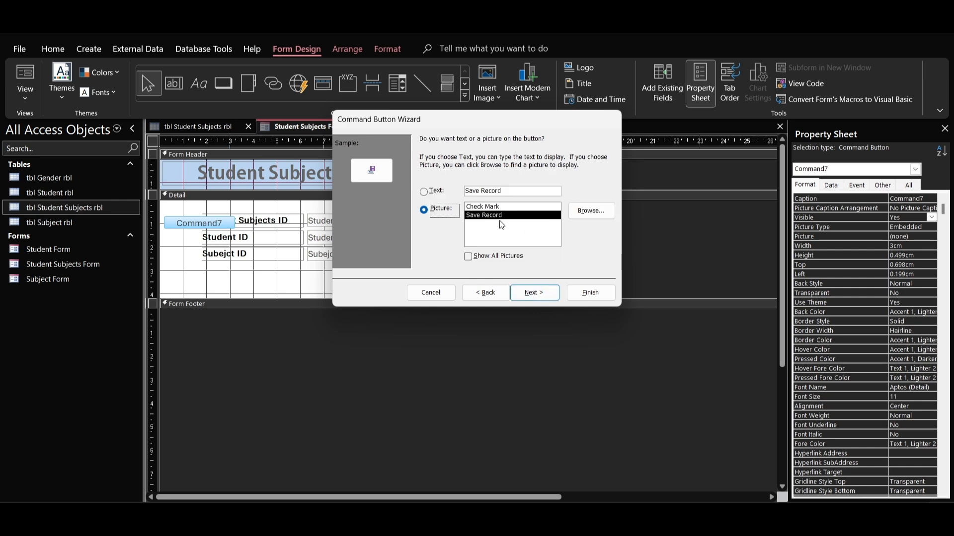
Step: Use the Save_37110 icon from the Downloads folder as the save button's picture and finish the button with its default name
{"action": "left_click", "coordinate": [589, 211]}
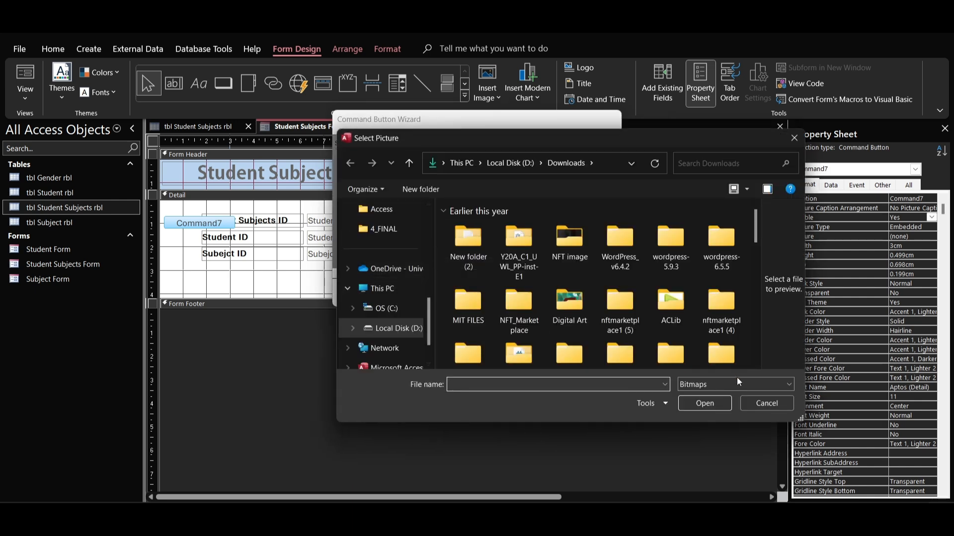
{"action": "left_click", "coordinate": [736, 383]}
{"action": "left_click", "coordinate": [727, 397]}
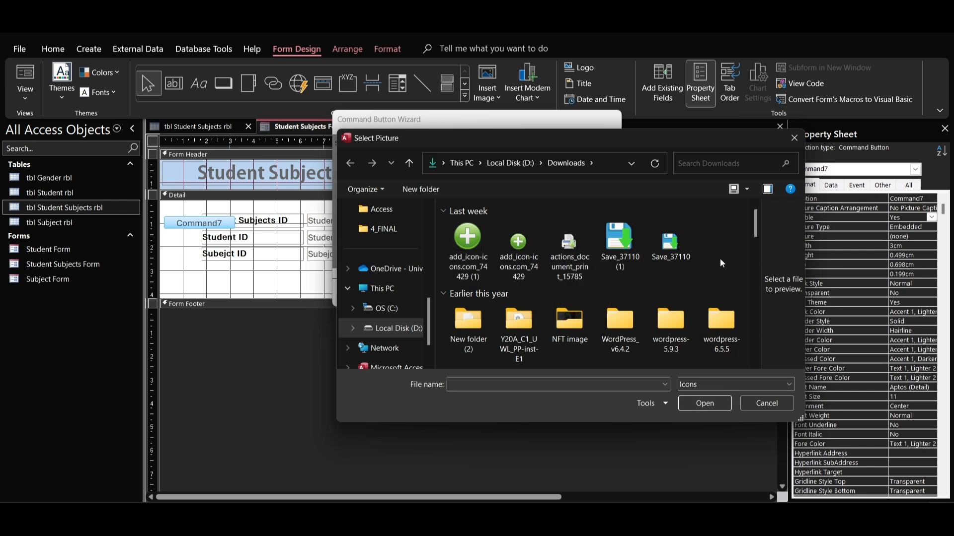
{"action": "left_click", "coordinate": [670, 244]}
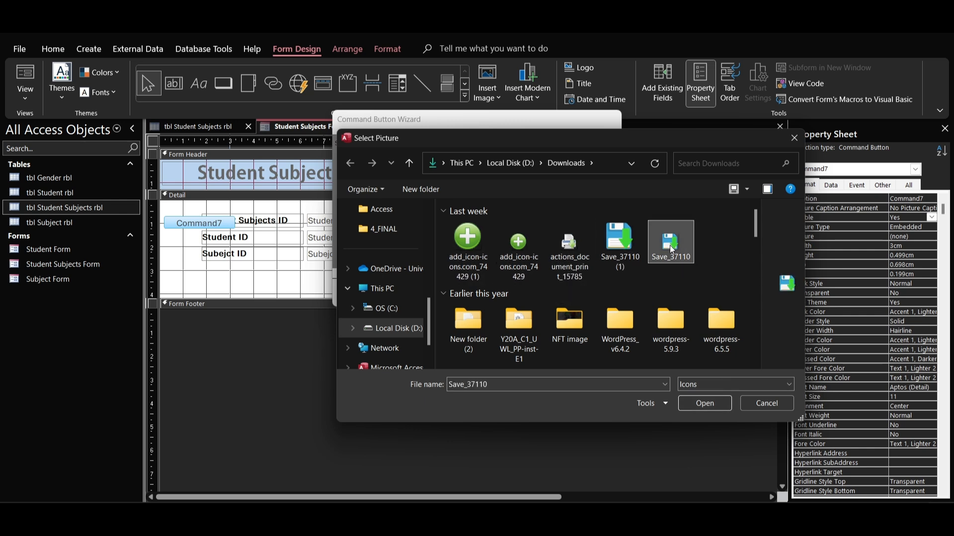
{"action": "left_click", "coordinate": [687, 403]}
{"action": "left_click", "coordinate": [534, 292]}
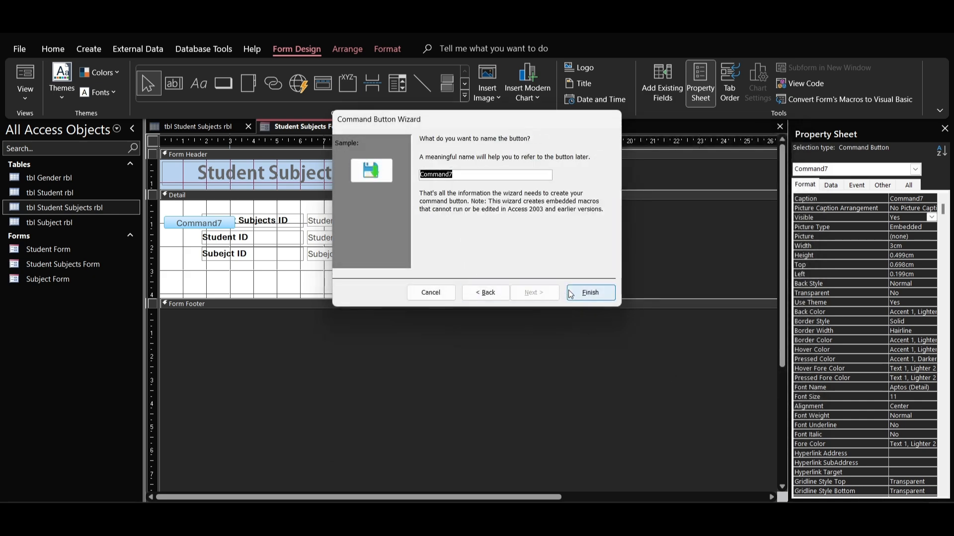
{"action": "left_click", "coordinate": [590, 292]}
Step: Place a second command button below the save button, with the Add New Record action from Record Operations
{"action": "left_click", "coordinate": [223, 84]}
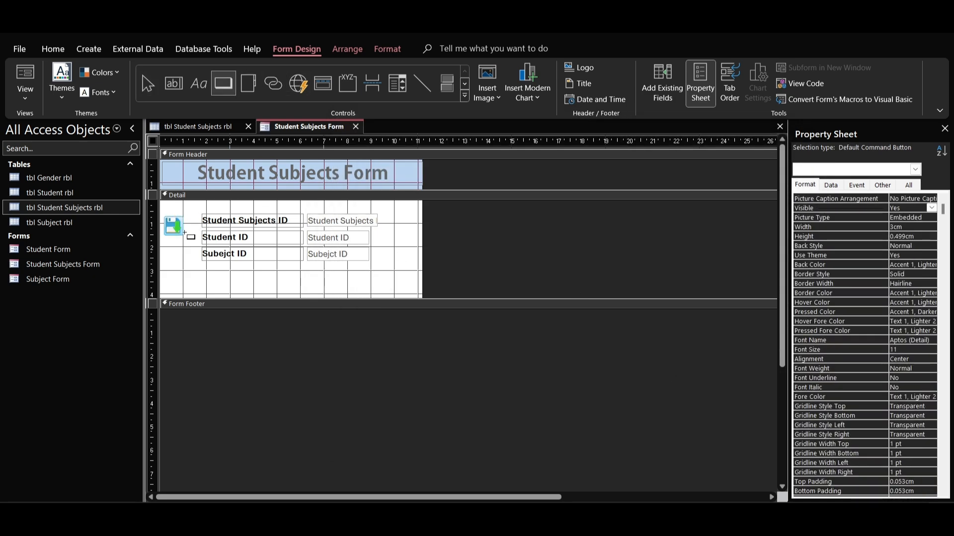
{"action": "left_click_drag", "start_coordinate": [168, 241], "coordinate": [237, 252]}
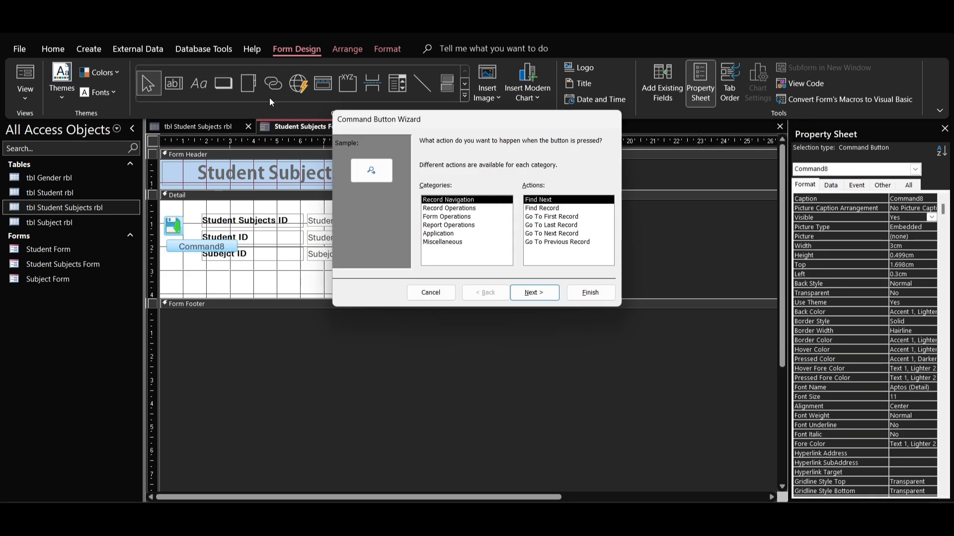
{"action": "left_click", "coordinate": [480, 209]}
{"action": "left_click", "coordinate": [540, 201]}
{"action": "left_click", "coordinate": [541, 295]}
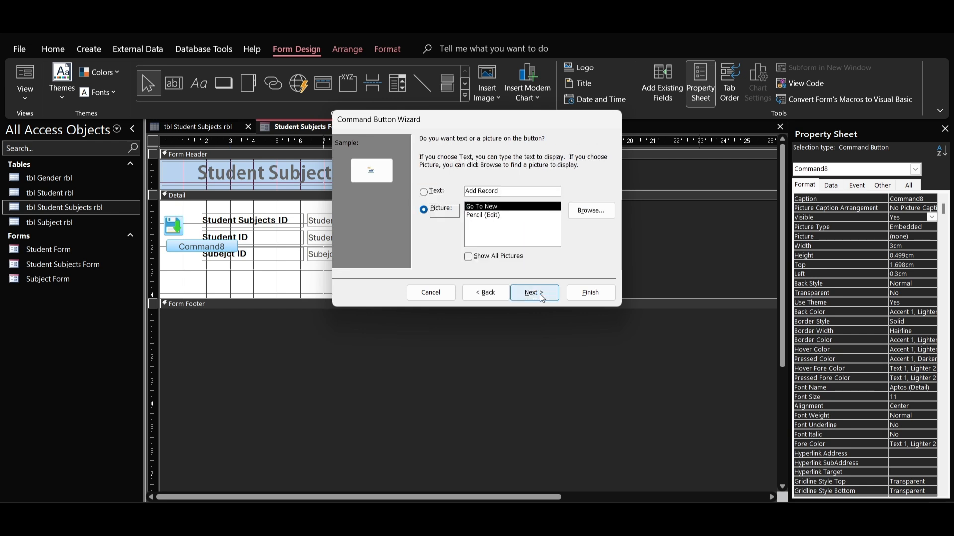
Step: Use the small add_icon-icons.com_74429 icon from Downloads as the add button's picture and finish the button with its default name
{"action": "left_click", "coordinate": [571, 210]}
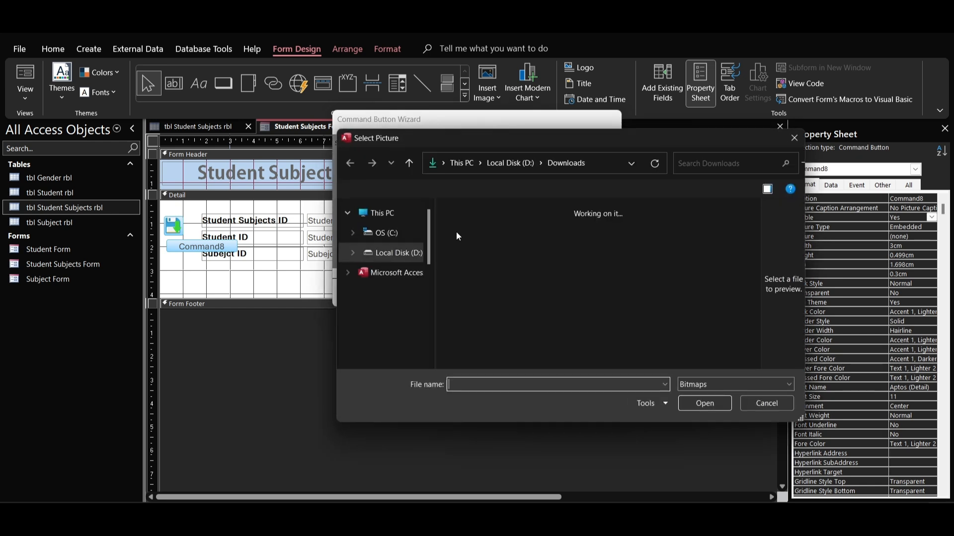
{"action": "left_click", "coordinate": [759, 380]}
{"action": "left_click", "coordinate": [723, 409]}
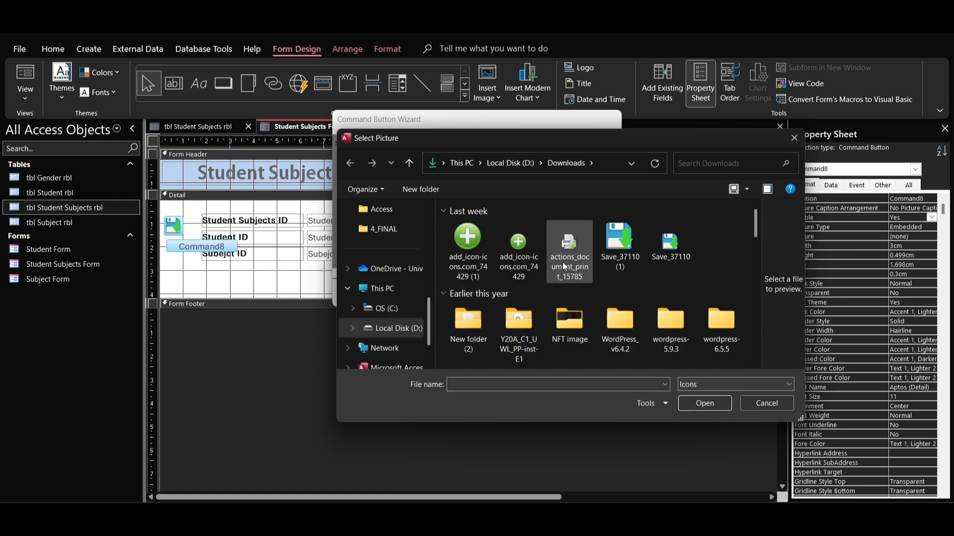
{"action": "left_click", "coordinate": [519, 246]}
{"action": "left_click", "coordinate": [701, 400]}
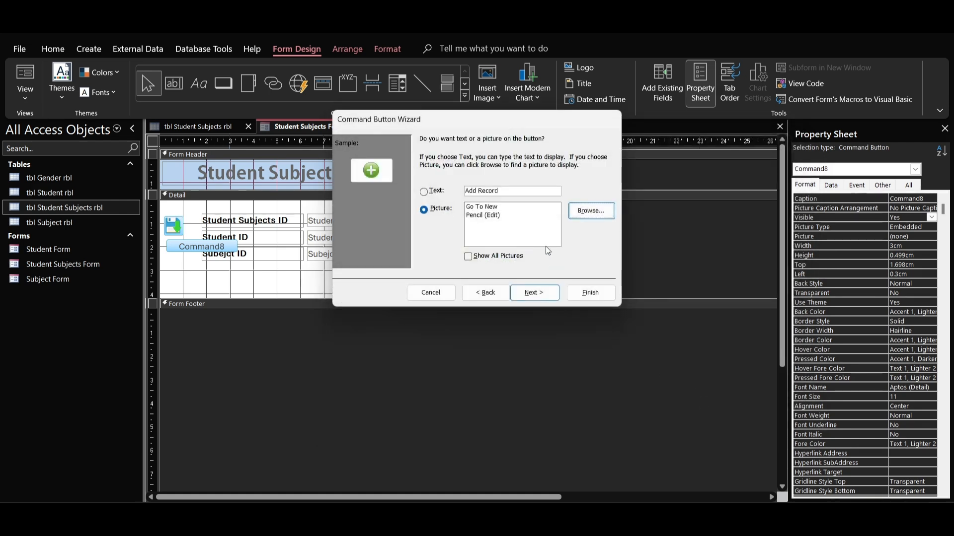
{"action": "left_click", "coordinate": [535, 293]}
{"action": "left_click", "coordinate": [584, 291]}
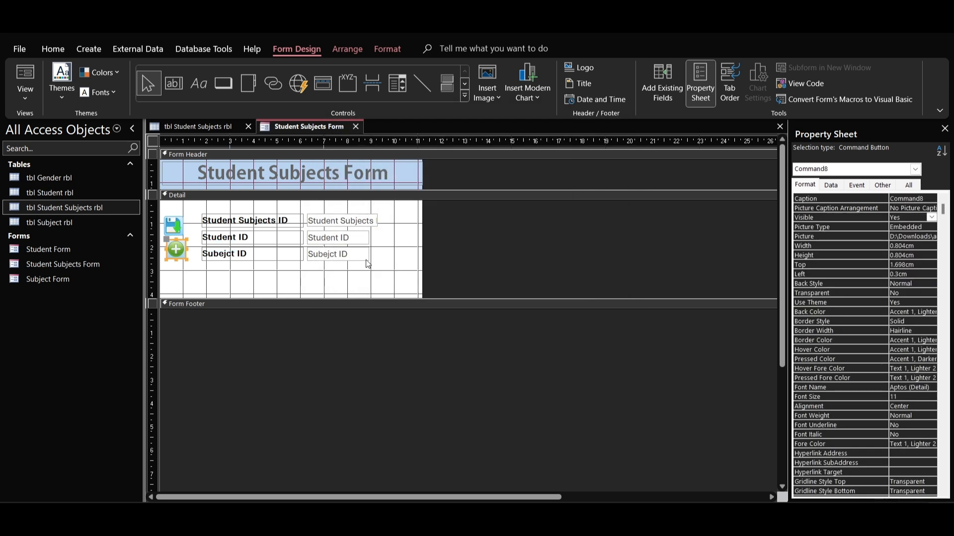
Step: Place a third command button below the add button, with the Delete Record action from Record Operations
{"action": "left_click", "coordinate": [168, 266]}
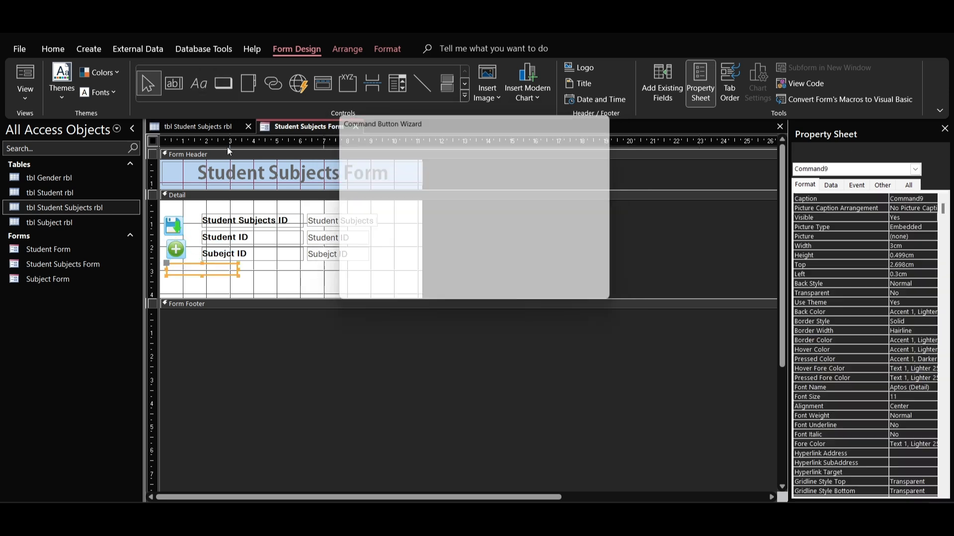
{"action": "left_click", "coordinate": [468, 208]}
{"action": "left_click", "coordinate": [526, 209]}
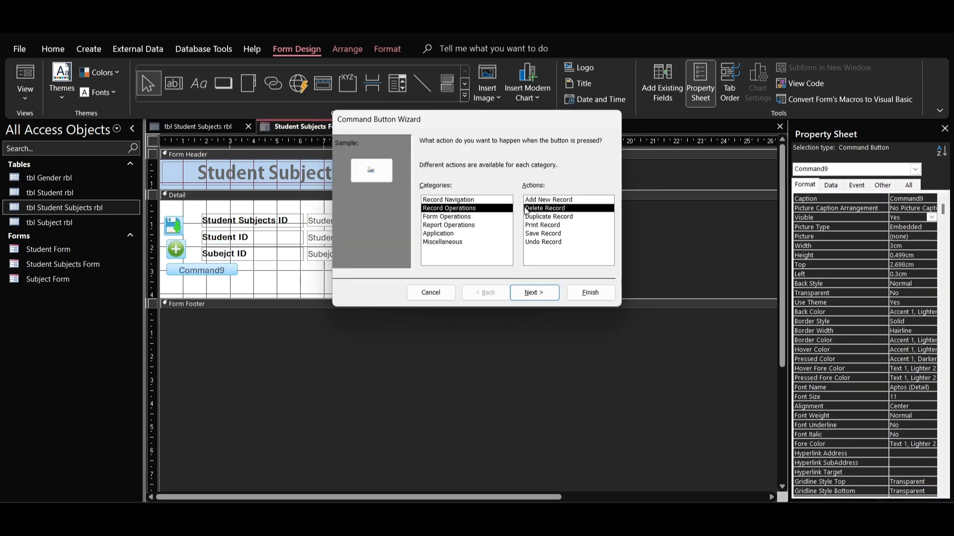
{"action": "left_click", "coordinate": [528, 291]}
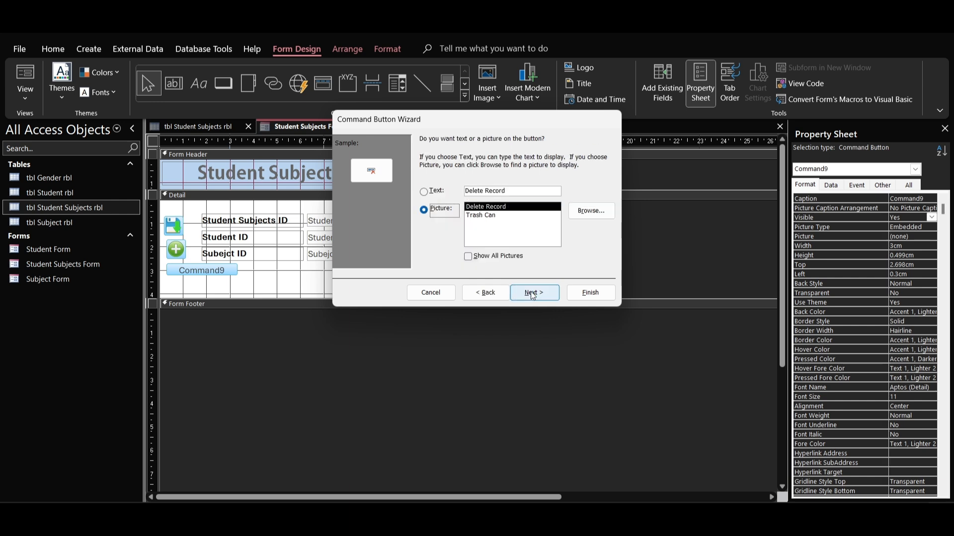
Step: List all file types in Downloads, use the orange delete-dustbin icon as the delete button's picture, and finish the button
{"action": "left_click", "coordinate": [590, 211]}
{"action": "left_click", "coordinate": [735, 385]}
{"action": "left_click", "coordinate": [701, 415]}
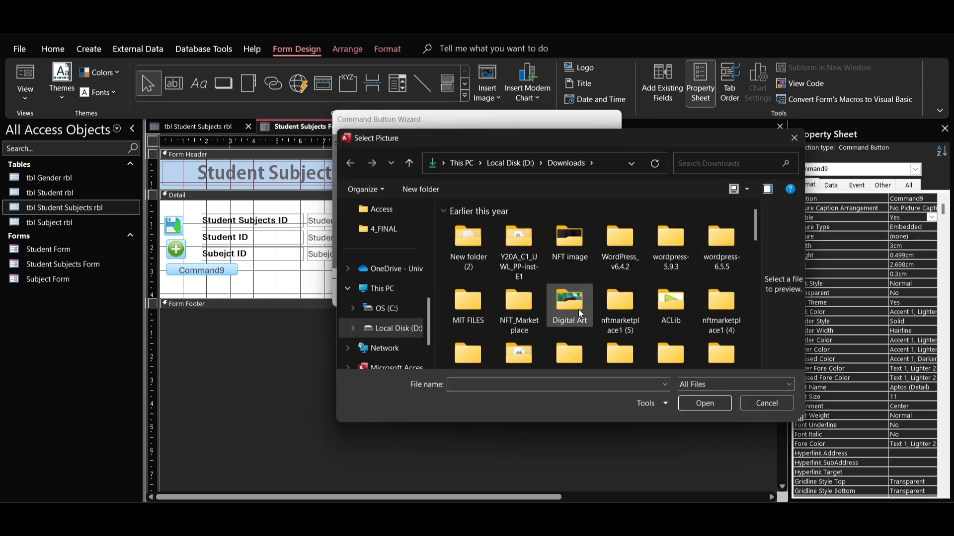
{"action": "left_click", "coordinate": [723, 258]}
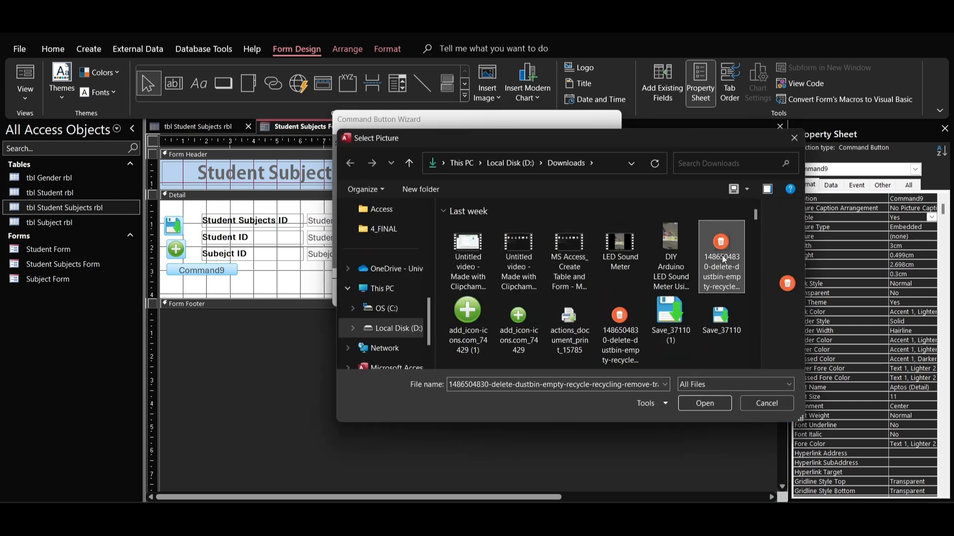
{"action": "left_click", "coordinate": [704, 404]}
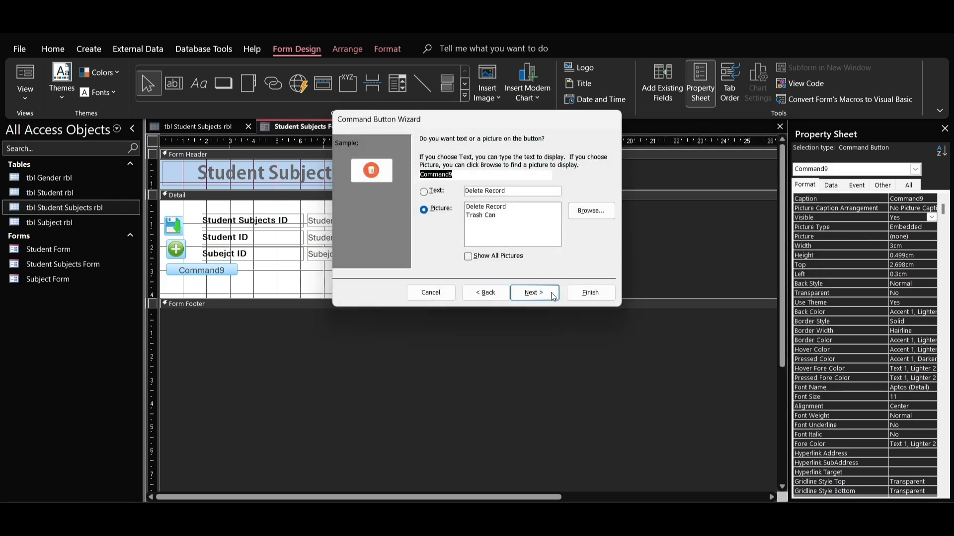
{"action": "left_click", "coordinate": [581, 293]}
Step: Place a fourth command button below the delete button, with the Print a Form action from Form Operations for the Student Subjects Form
{"action": "left_click", "coordinate": [223, 83]}
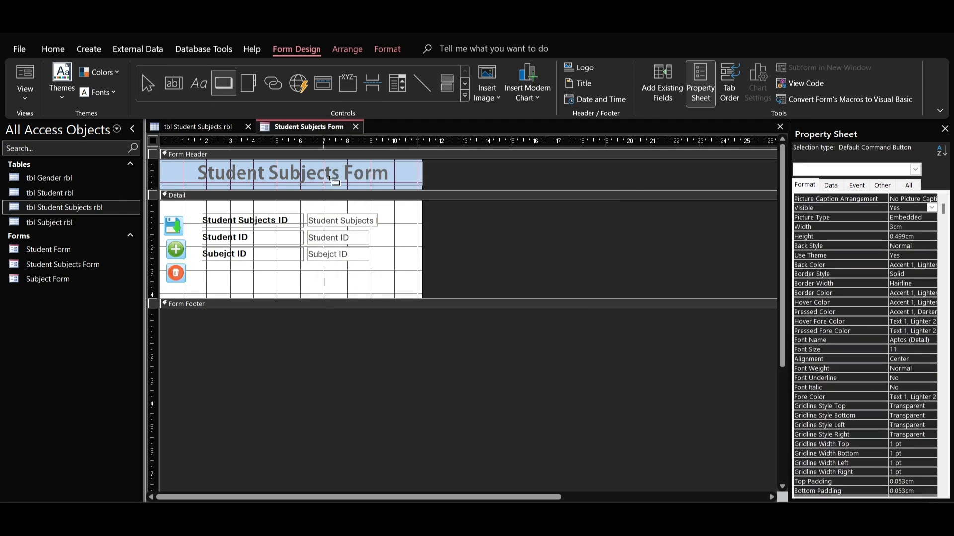
{"action": "left_click", "coordinate": [168, 293]}
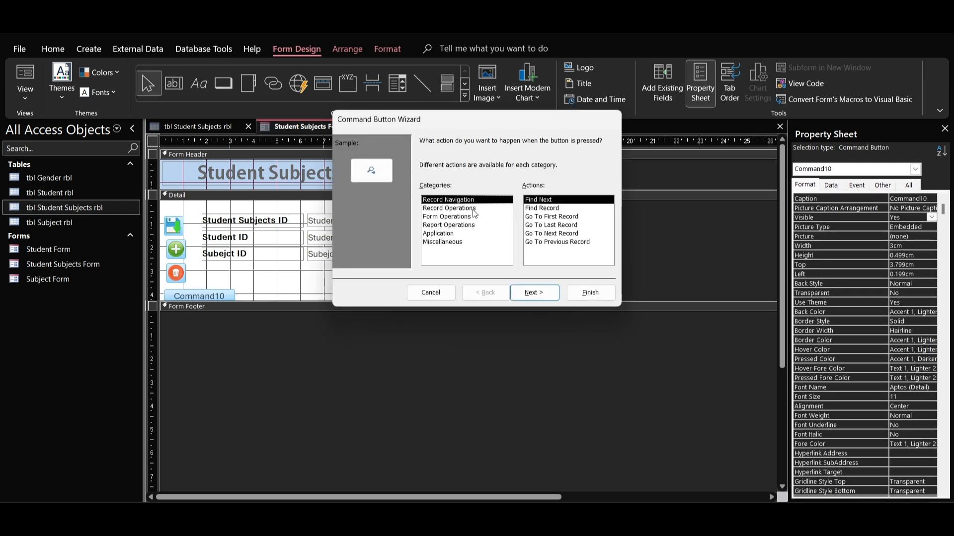
{"action": "left_click", "coordinate": [474, 210]}
{"action": "left_click", "coordinate": [475, 217]}
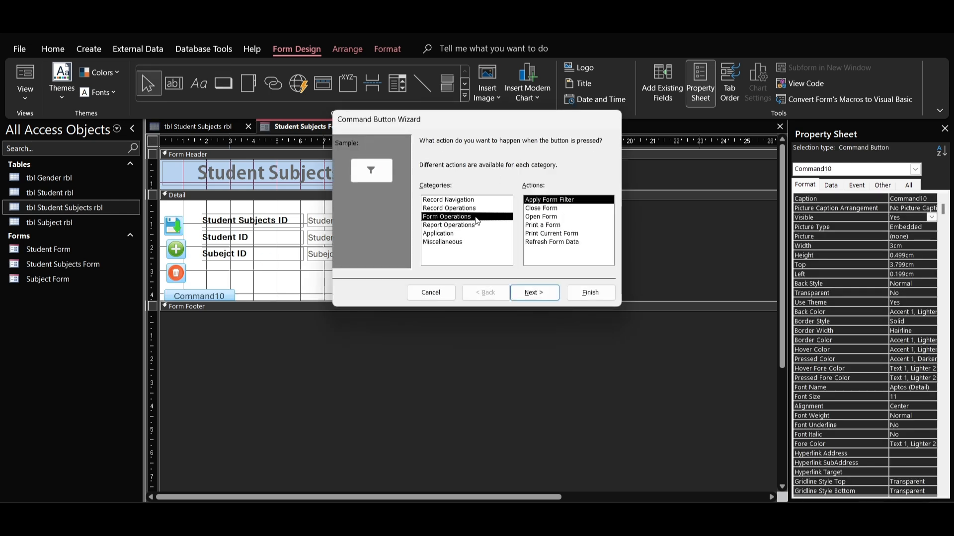
{"action": "left_click", "coordinate": [542, 225]}
{"action": "left_click", "coordinate": [534, 292]}
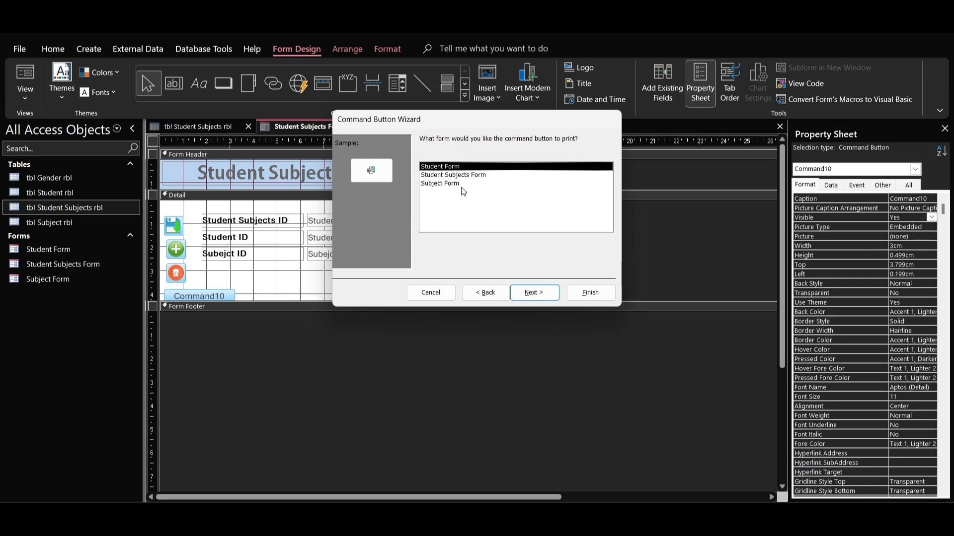
{"action": "left_click", "coordinate": [431, 176]}
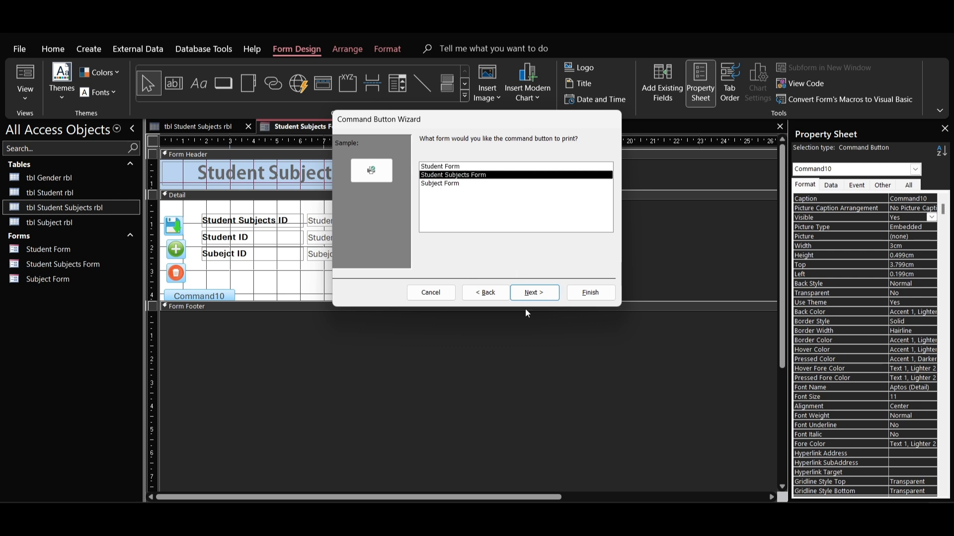
{"action": "left_click", "coordinate": [537, 293]}
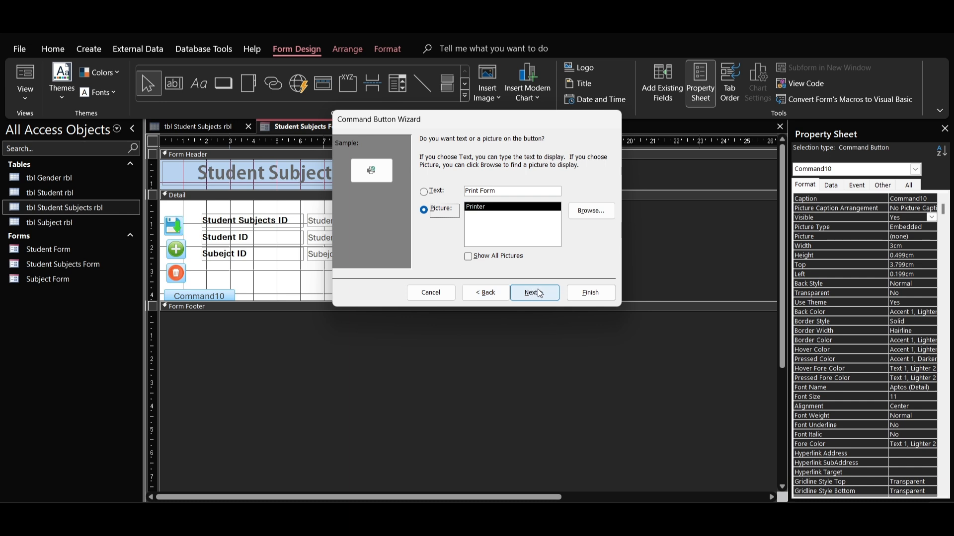
Step: Finish the print button with the actions_document_print_15785 icon as its picture and extend the detail section slightly below it
{"action": "left_click", "coordinate": [540, 293]}
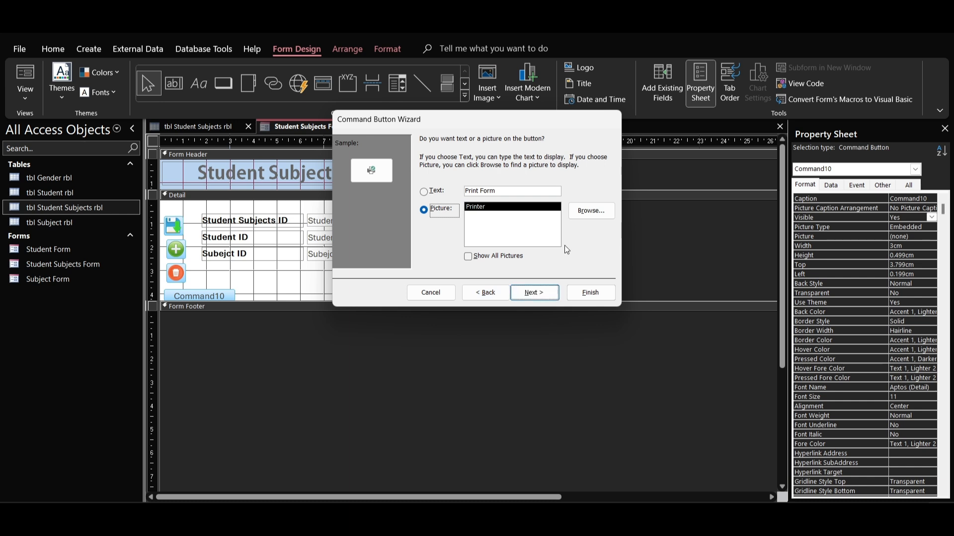
{"action": "left_click", "coordinate": [588, 210]}
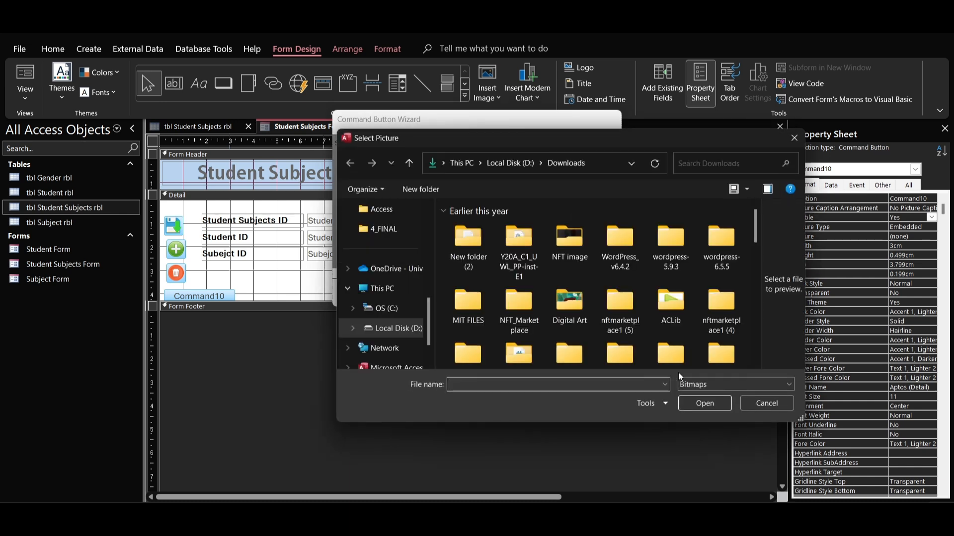
{"action": "left_click", "coordinate": [705, 383]}
{"action": "left_click", "coordinate": [695, 407]}
{"action": "left_click", "coordinate": [569, 246]}
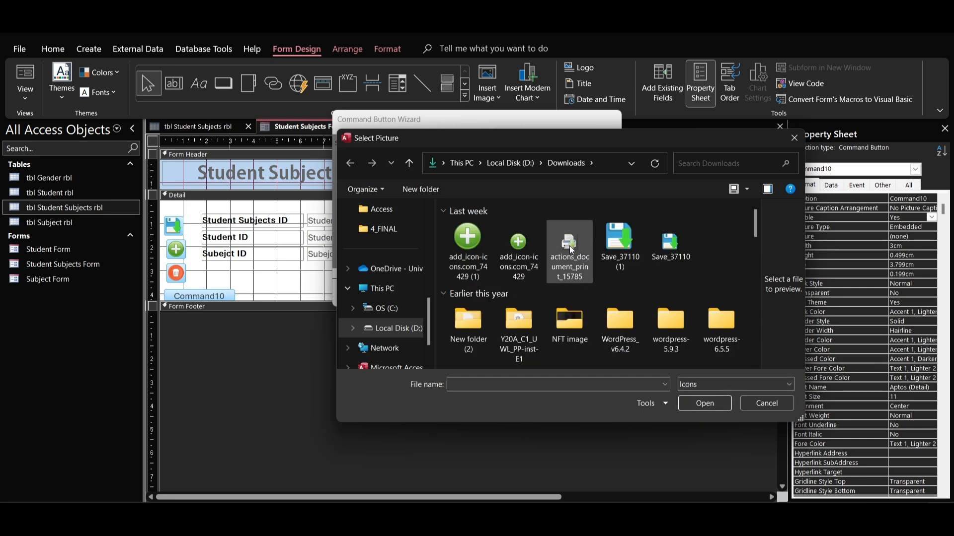
{"action": "left_click", "coordinate": [690, 403]}
{"action": "left_click", "coordinate": [557, 298]}
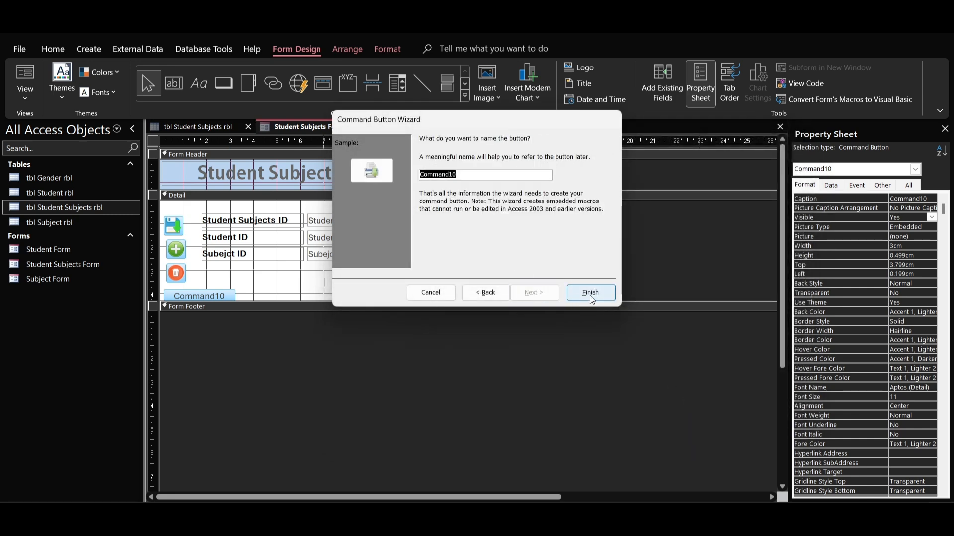
{"action": "left_click", "coordinate": [589, 295]}
{"action": "left_click_drag", "start_coordinate": [245, 319], "coordinate": [245, 329]}
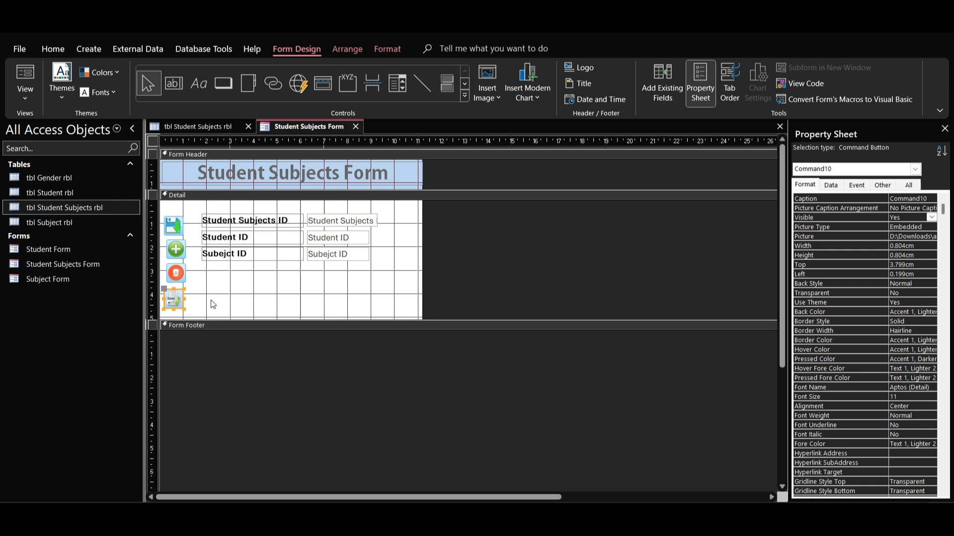
Step: Line up the add, delete and print command buttons in an evenly spaced column under the save button
{"action": "left_click", "coordinate": [213, 302]}
{"action": "left_click", "coordinate": [180, 254]}
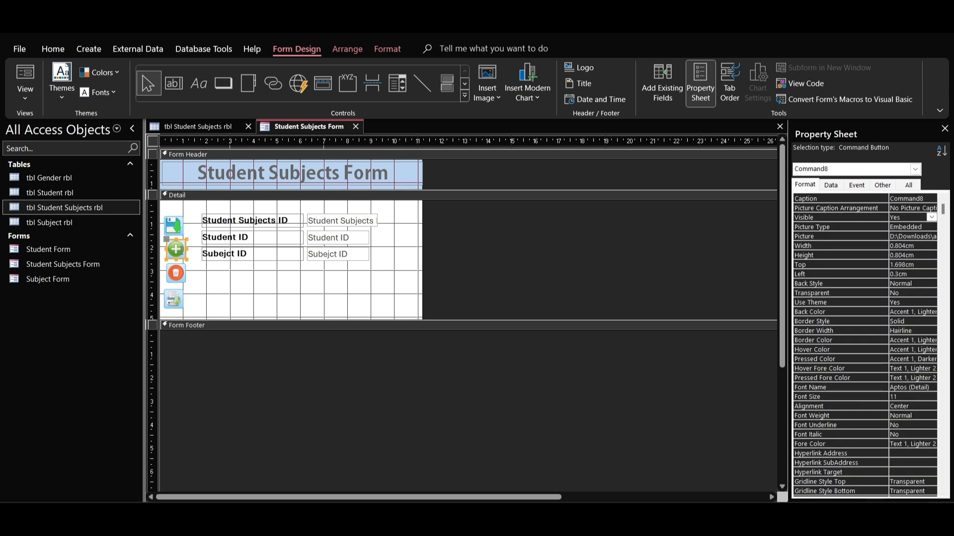
{"action": "left_click_drag", "start_coordinate": [182, 250], "coordinate": [179, 297]}
{"action": "left_click", "coordinate": [206, 275]}
{"action": "left_click", "coordinate": [206, 282]}
{"action": "left_click", "coordinate": [219, 297]}
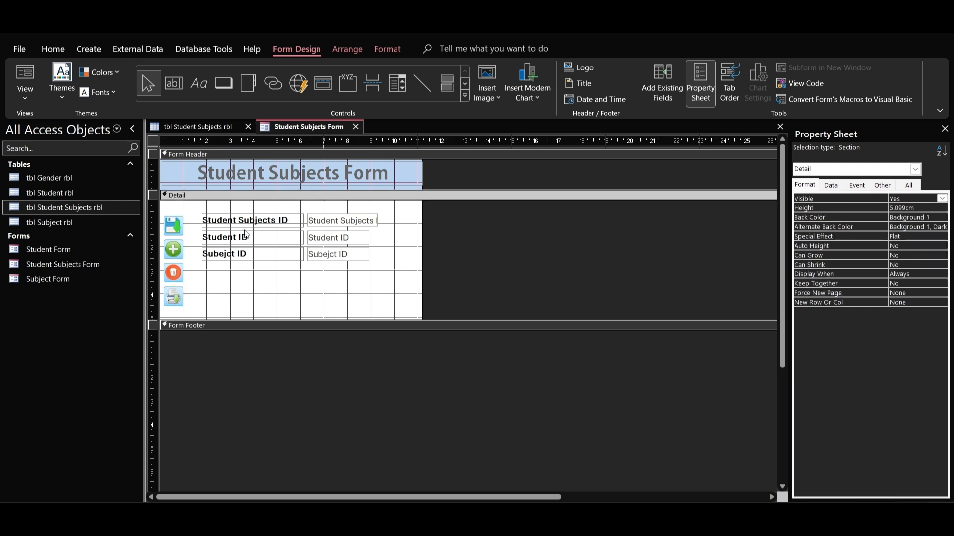
Step: Reposition the Student Subjects ID, Student ID and Subject ID fields with wider vertical spacing beside the save, add and delete buttons
{"action": "left_click_drag", "start_coordinate": [255, 210], "coordinate": [259, 280]}
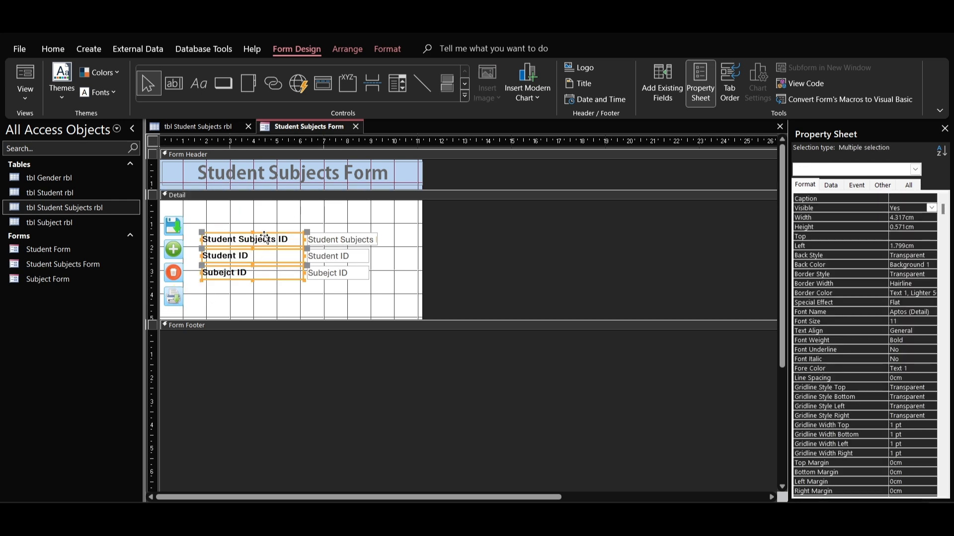
{"action": "left_click", "coordinate": [271, 236]}
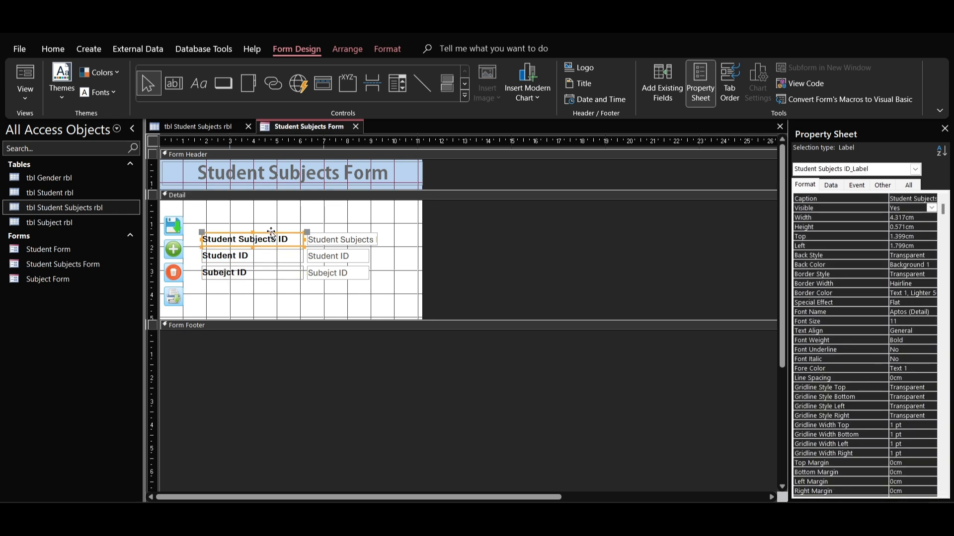
{"action": "left_click_drag", "start_coordinate": [272, 233], "coordinate": [290, 267]}
{"action": "left_click", "coordinate": [277, 252]}
{"action": "left_click", "coordinate": [289, 268]}
{"action": "left_click", "coordinate": [292, 292]}
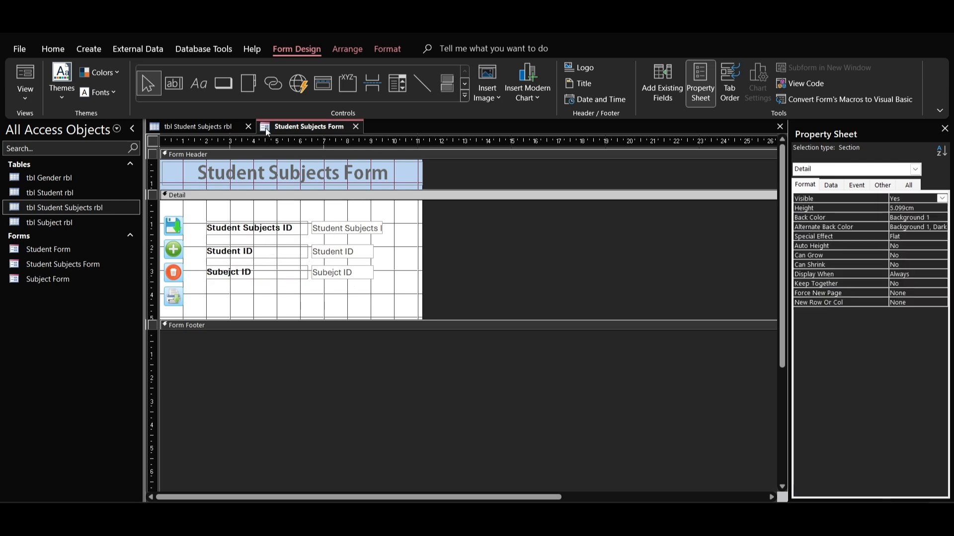
Step: Add a command button below the fields with the Go To Next Record action and the text >>
{"action": "left_click", "coordinate": [223, 83]}
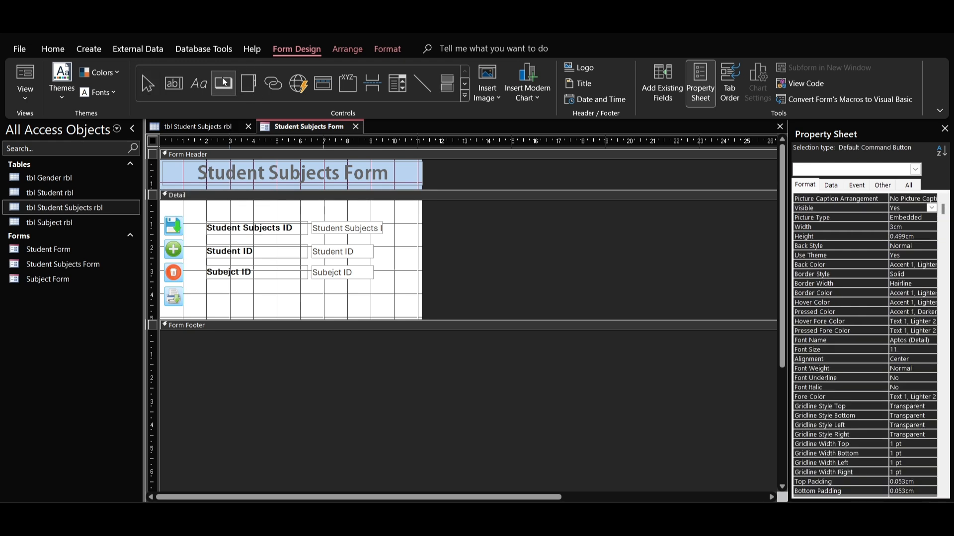
{"action": "left_click", "coordinate": [336, 304]}
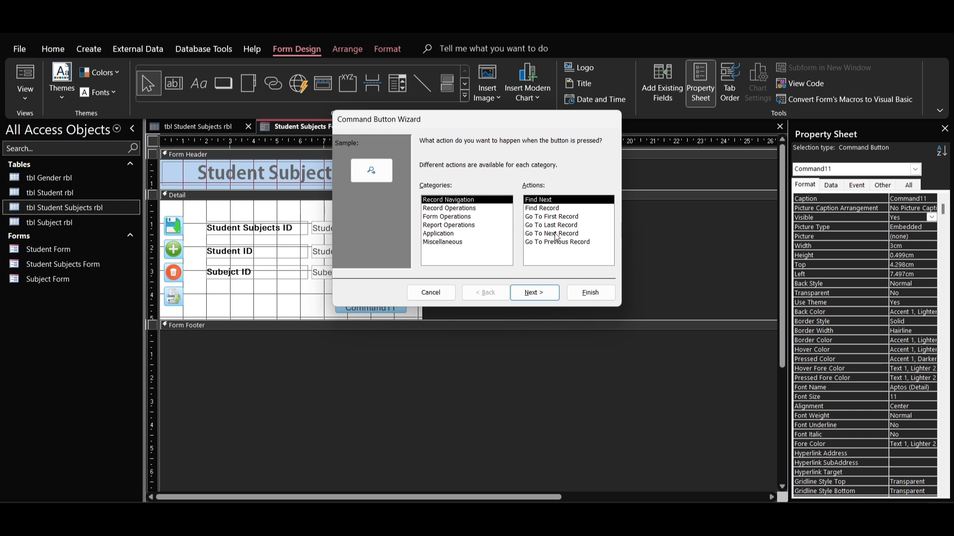
{"action": "left_click", "coordinate": [555, 234]}
{"action": "left_click", "coordinate": [535, 292]}
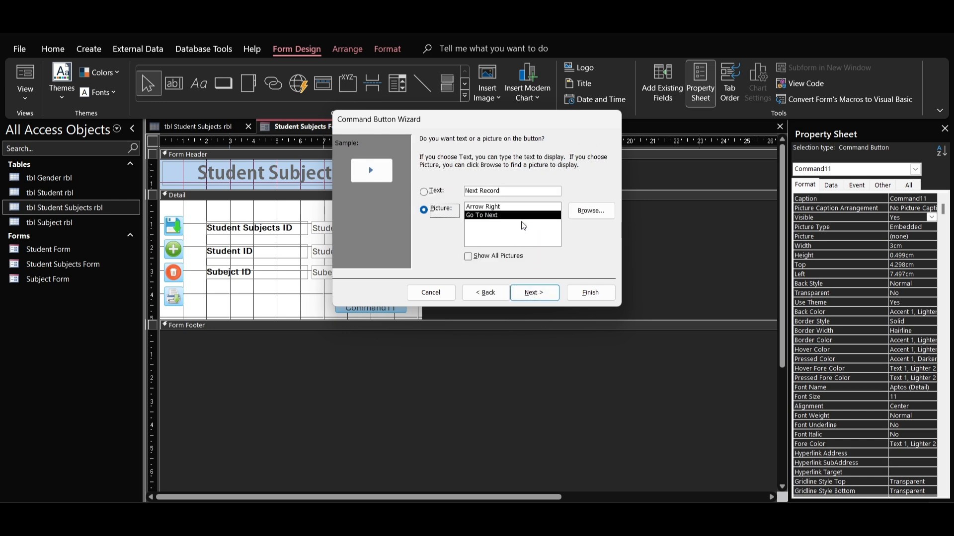
{"action": "left_click", "coordinate": [423, 192]}
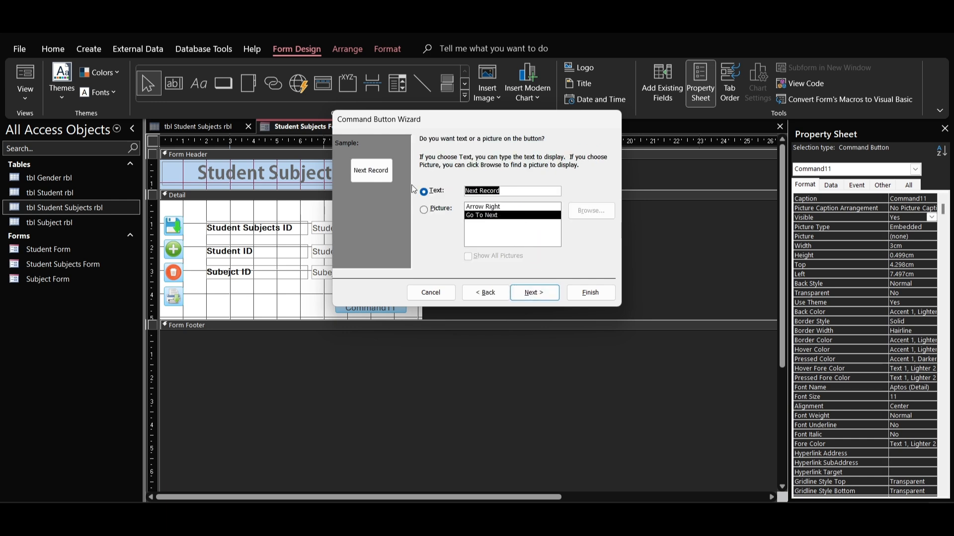
{"action": "type", "text": ">>"}
{"action": "left_click", "coordinate": [546, 295]}
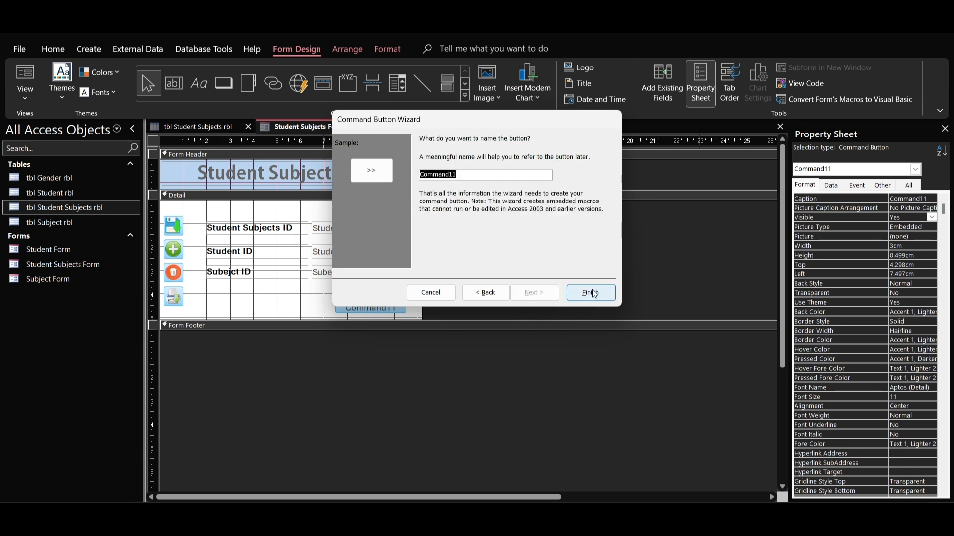
{"action": "left_click", "coordinate": [592, 292]}
Step: Add a Go To Previous Record command button with the text <<, and move the >> button level with it on its right
{"action": "left_click", "coordinate": [229, 91]}
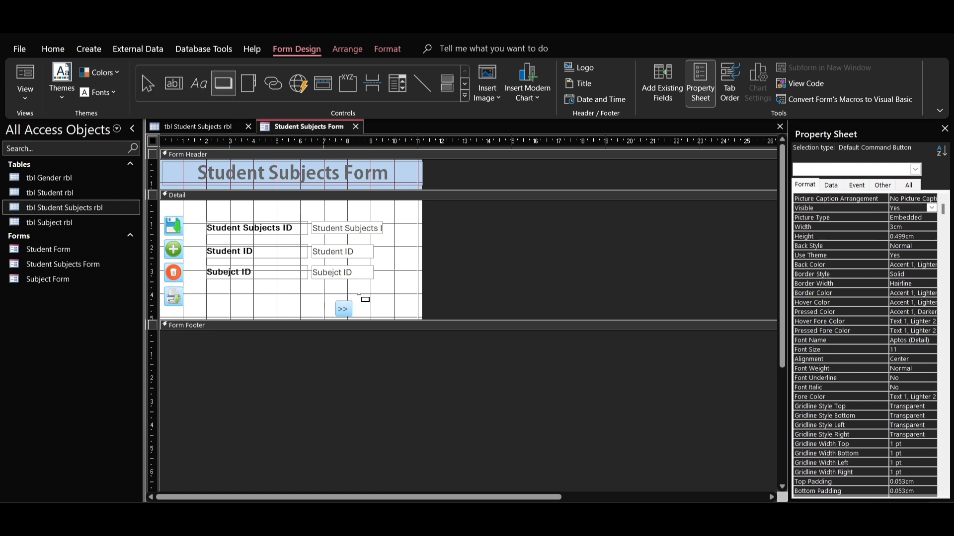
{"action": "left_click", "coordinate": [301, 298]}
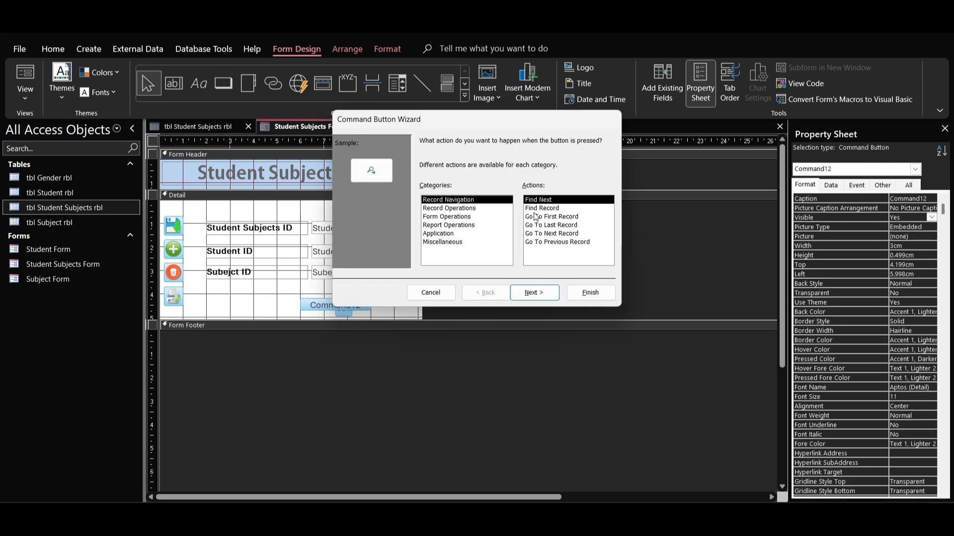
{"action": "left_click", "coordinate": [563, 242]}
{"action": "left_click", "coordinate": [539, 294]}
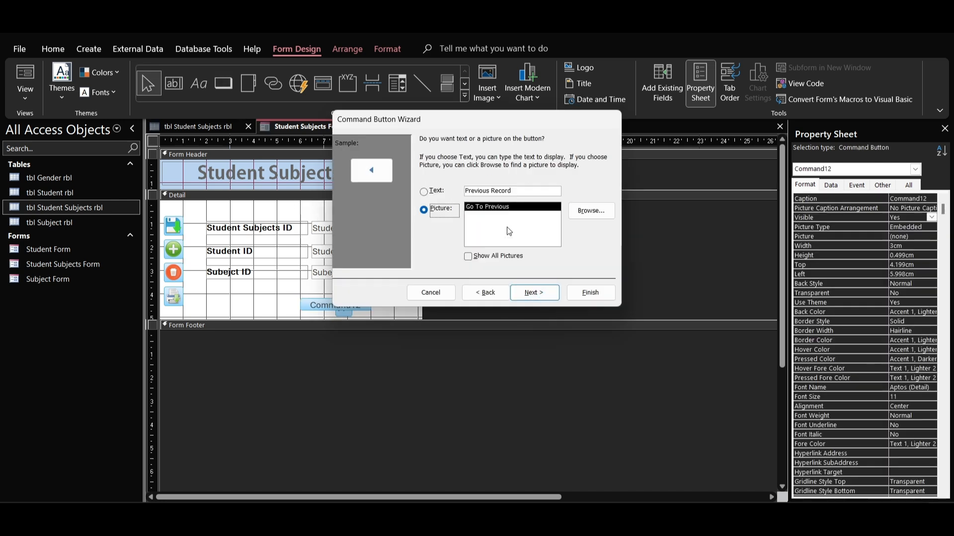
{"action": "left_click", "coordinate": [511, 190]}
{"action": "type", "text": "<<"}
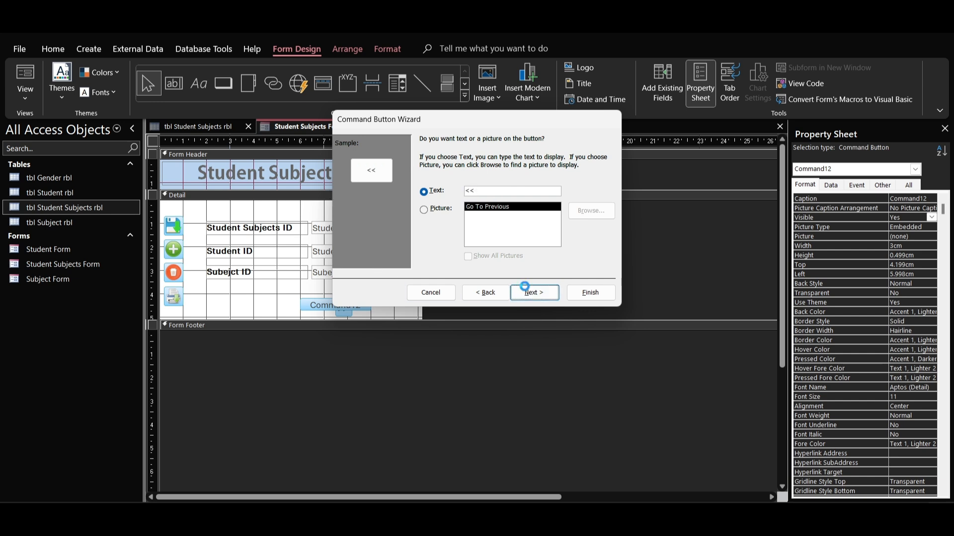
{"action": "left_click", "coordinate": [534, 293]}
{"action": "left_click", "coordinate": [590, 292]}
{"action": "left_click_drag", "start_coordinate": [347, 310], "coordinate": [330, 301]}
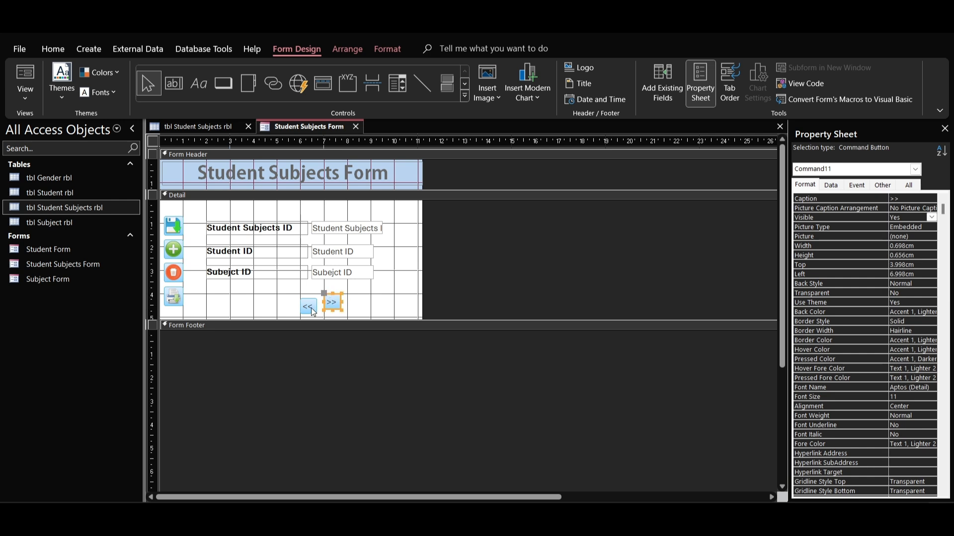
{"action": "left_click", "coordinate": [350, 301]}
Step: Add a Go To Last Record command button with the text >>> and shift it slightly further right of the >> button
{"action": "left_click", "coordinate": [224, 83]}
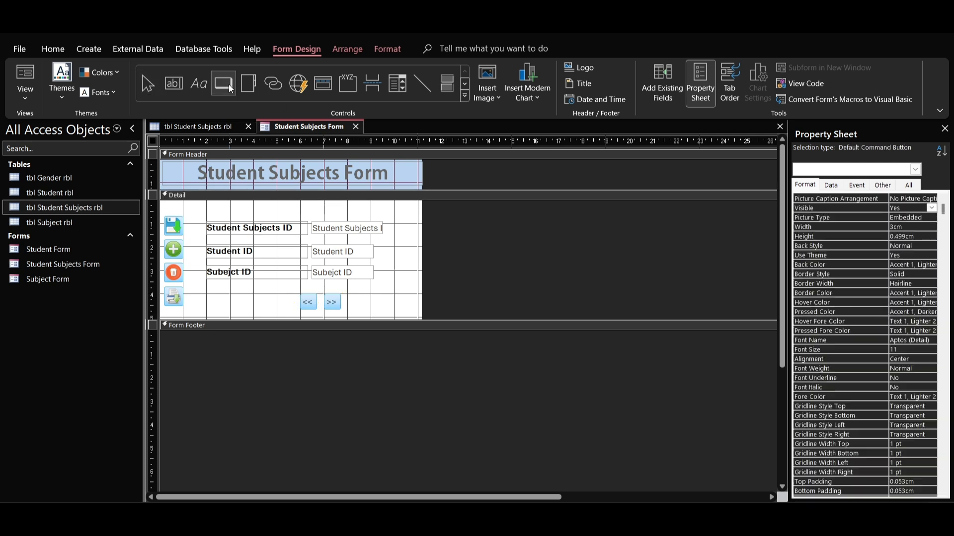
{"action": "left_click_drag", "start_coordinate": [358, 293], "coordinate": [426, 305]}
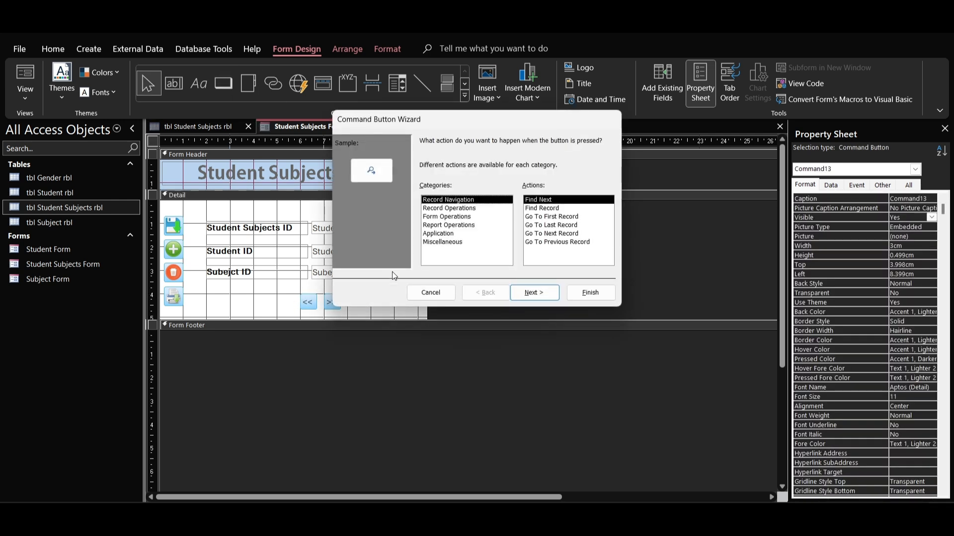
{"action": "left_click", "coordinate": [559, 227]}
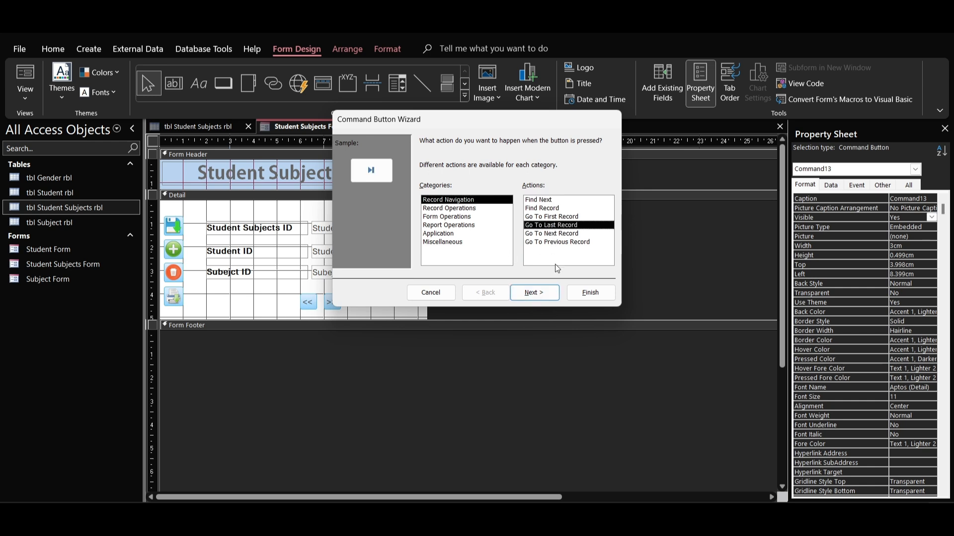
{"action": "left_click", "coordinate": [541, 292]}
{"action": "left_click", "coordinate": [504, 192]}
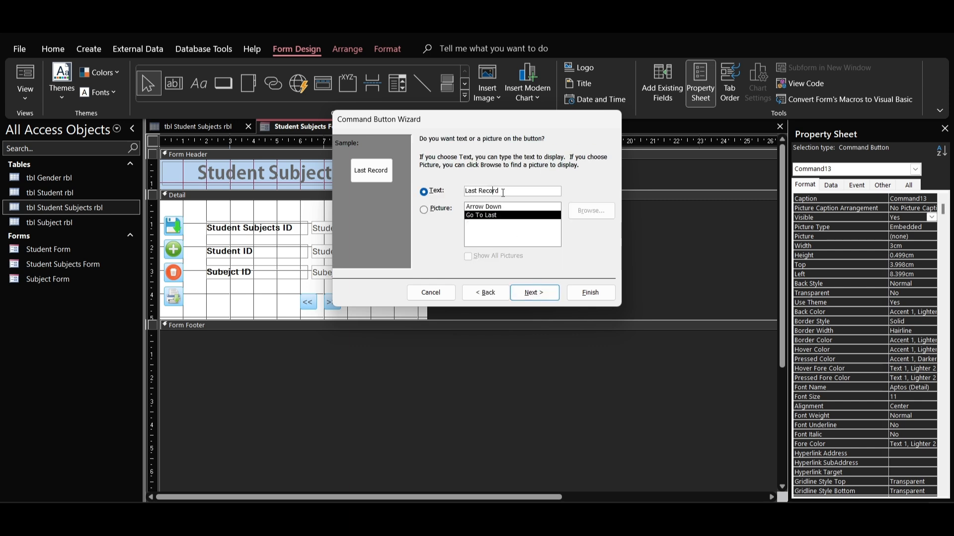
{"action": "left_click_drag", "start_coordinate": [509, 193], "coordinate": [462, 193]}
{"action": "type", "text": ">>>"}
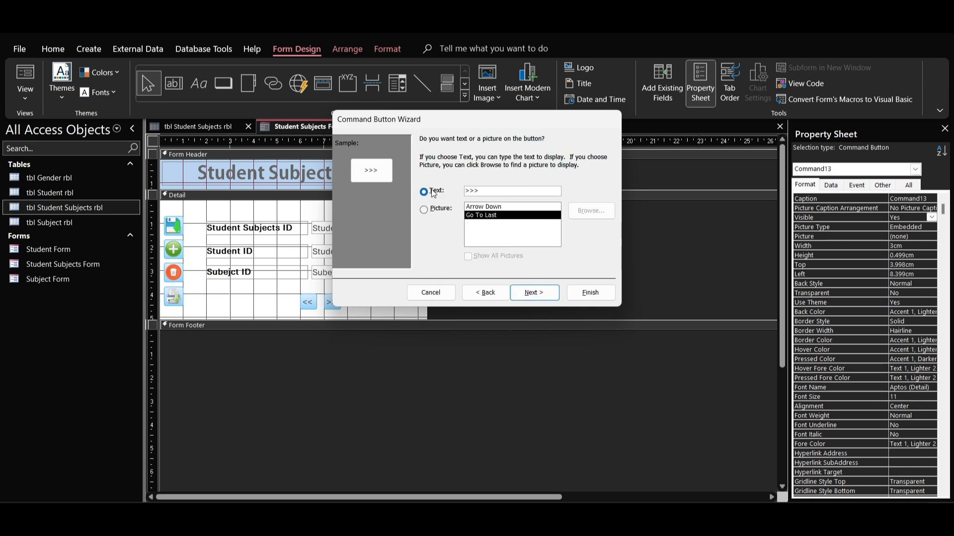
{"action": "left_click", "coordinate": [525, 295]}
{"action": "left_click", "coordinate": [590, 293]}
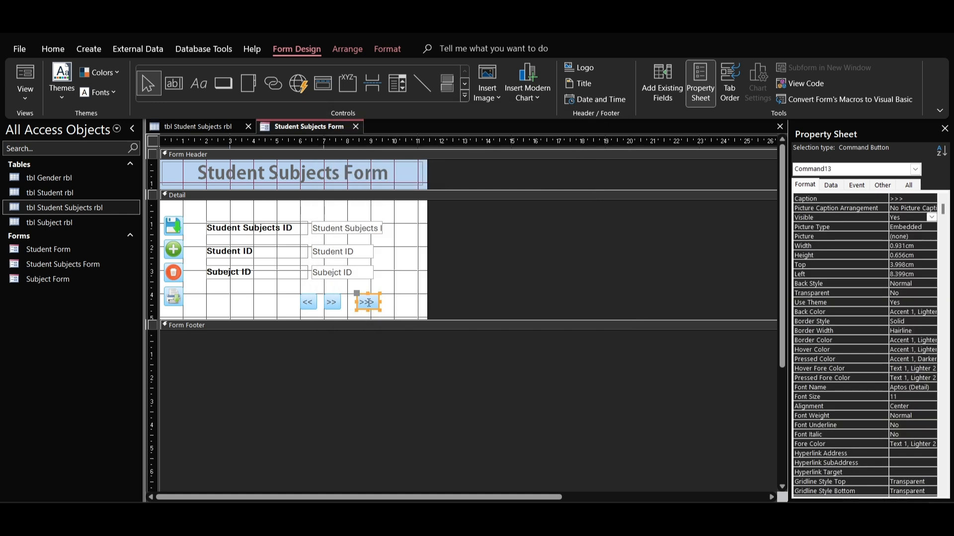
{"action": "left_click_drag", "start_coordinate": [373, 296], "coordinate": [391, 295]}
{"action": "left_click", "coordinate": [415, 306]}
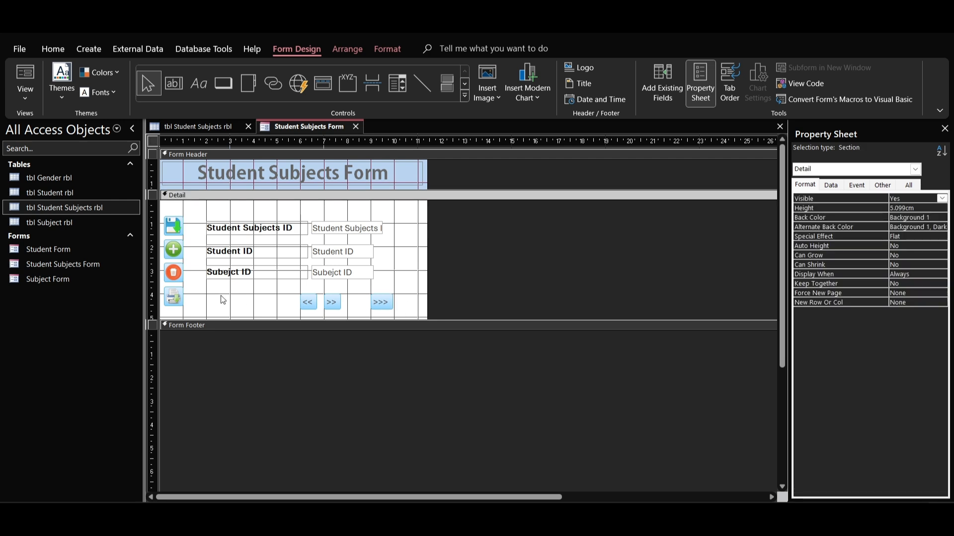
Step: Add a command button between the print and << buttons with the Find Record action and the text Find Record
{"action": "left_click", "coordinate": [222, 84]}
{"action": "left_click", "coordinate": [207, 296]}
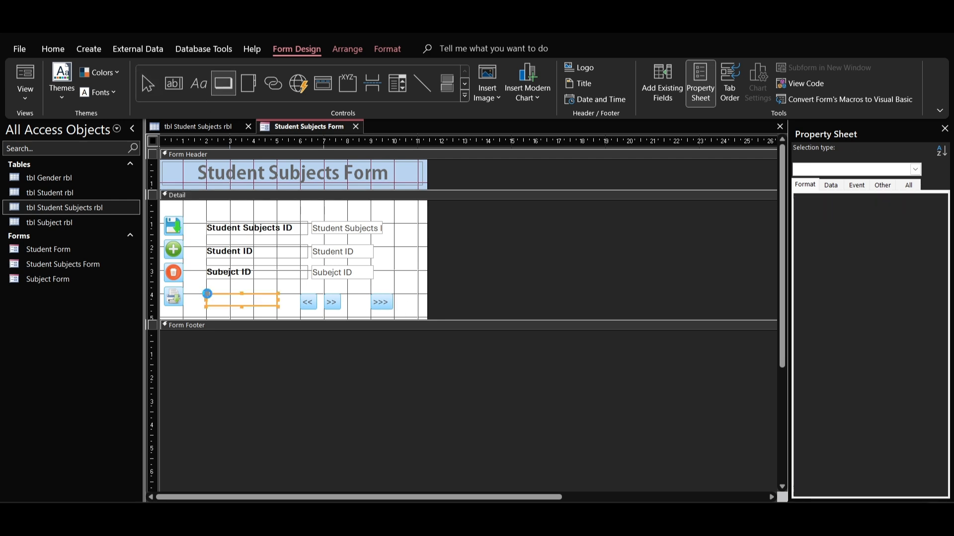
{"action": "left_click", "coordinate": [537, 210]}
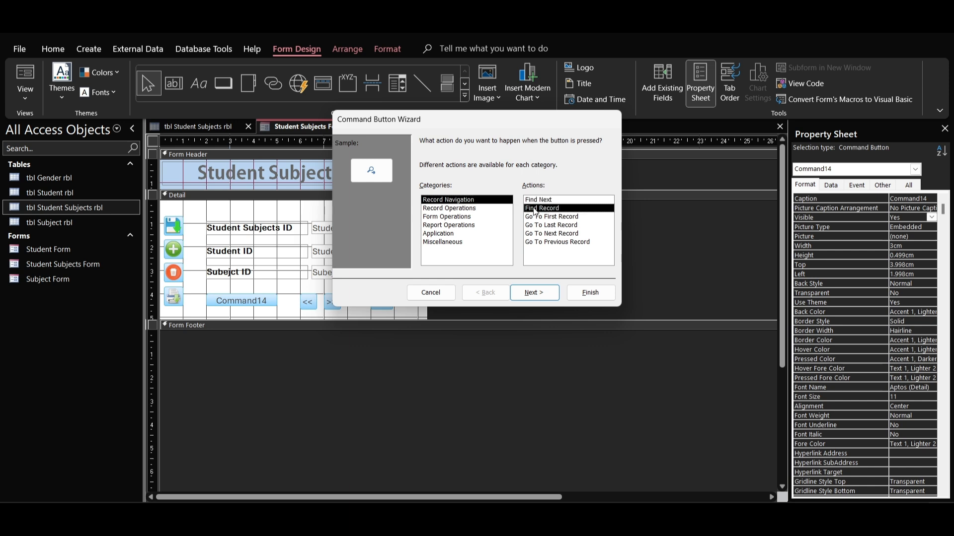
{"action": "left_click", "coordinate": [529, 293]}
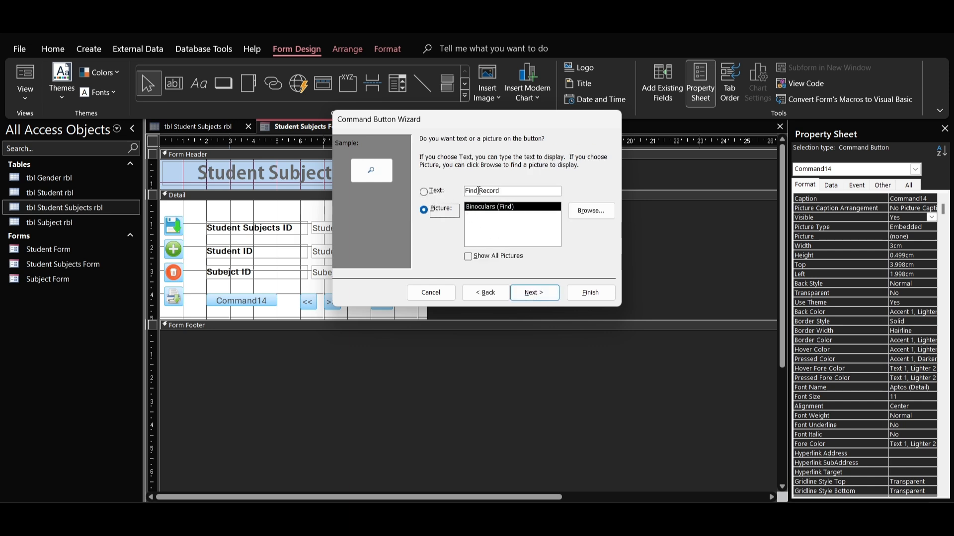
{"action": "left_click", "coordinate": [477, 191]}
{"action": "left_click", "coordinate": [546, 293]}
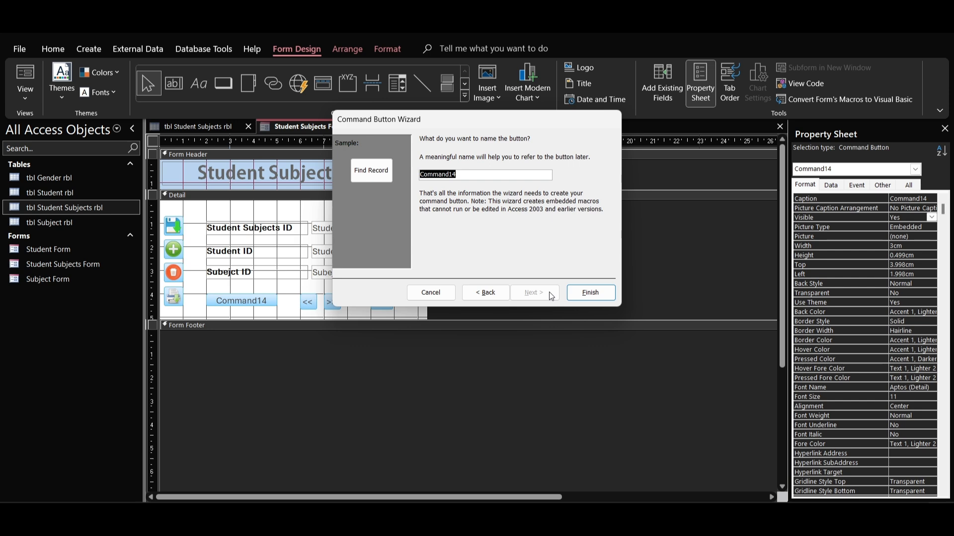
{"action": "left_click", "coordinate": [590, 293]}
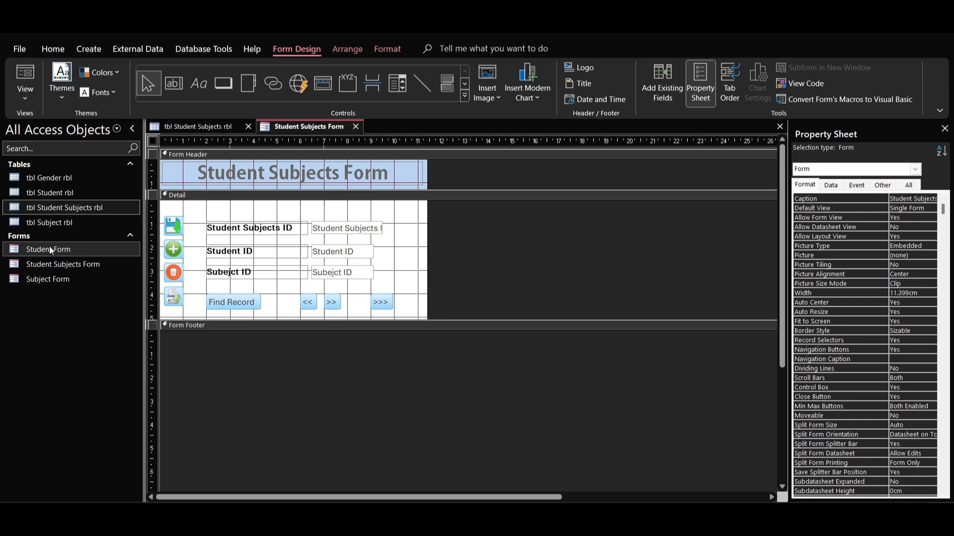
Step: Open the Student Form to check its layout and close it again
{"action": "left_click", "coordinate": [49, 249]}
{"action": "double_click", "coordinate": [51, 251]}
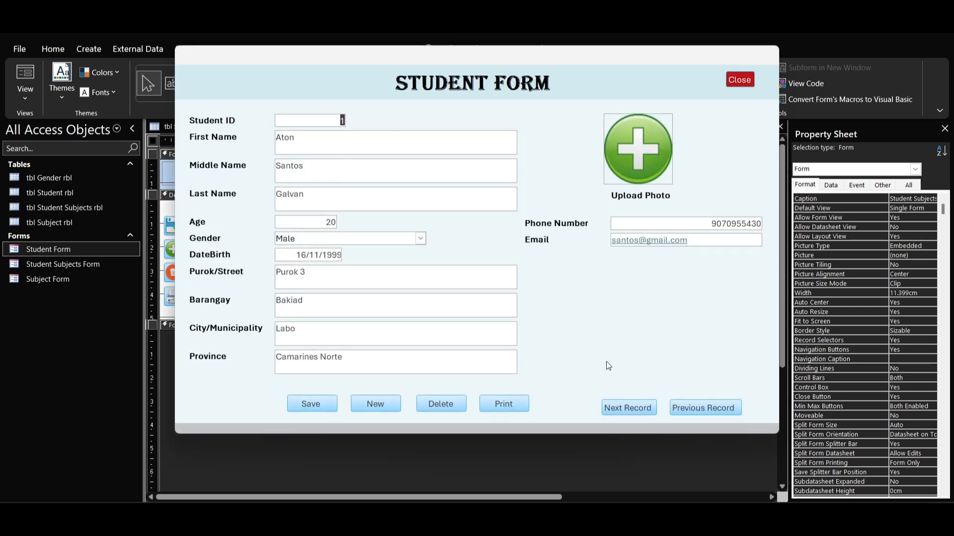
{"action": "left_click", "coordinate": [739, 80]}
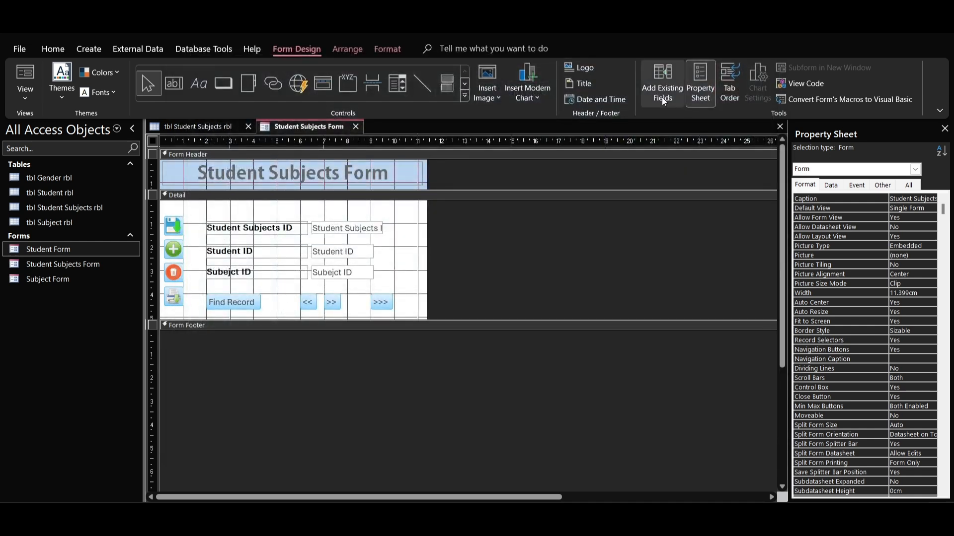
Step: Move the Find Record button slightly right, closer to the << button
{"action": "left_click", "coordinate": [243, 300]}
{"action": "left_click_drag", "start_coordinate": [244, 300], "coordinate": [260, 300]}
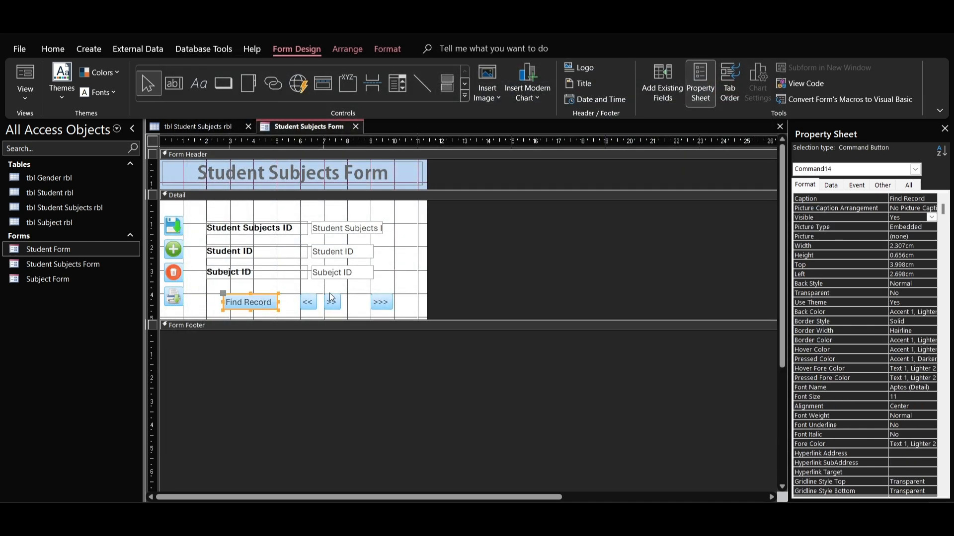
{"action": "left_click", "coordinate": [387, 287]}
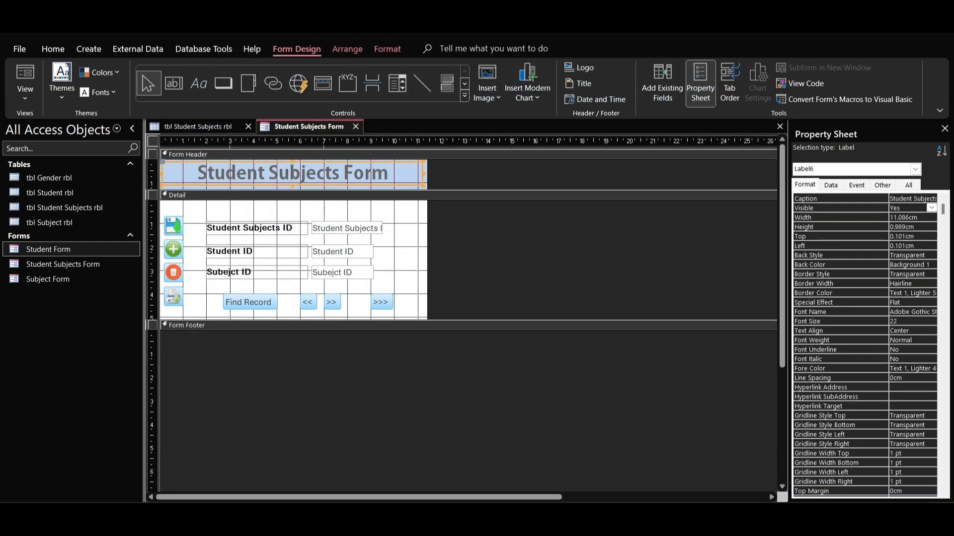
Step: Change the font color of the Student Subjects Form title in the header to black
{"action": "left_click", "coordinate": [292, 176]}
{"action": "left_click", "coordinate": [293, 174]}
{"action": "left_click_drag", "start_coordinate": [395, 169], "coordinate": [197, 178]}
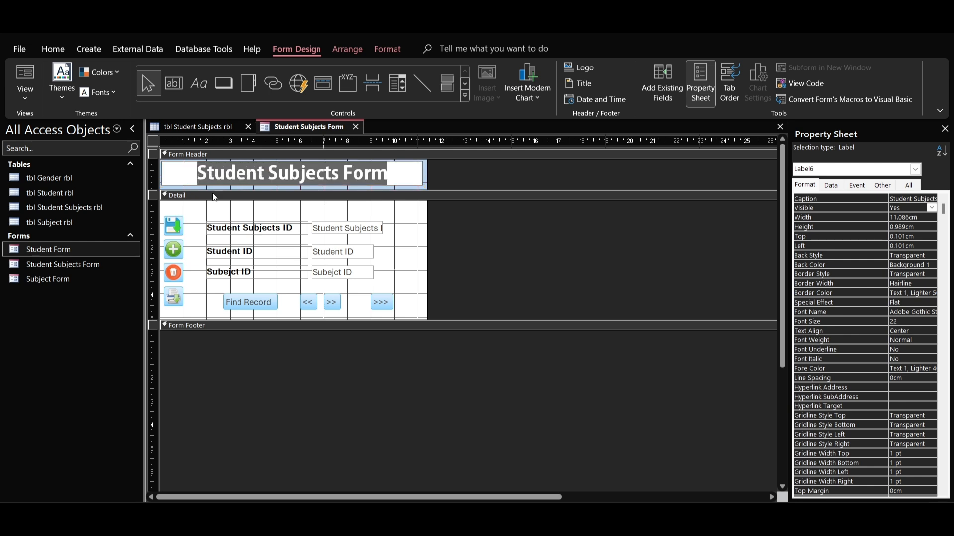
{"action": "left_click", "coordinate": [53, 49]}
{"action": "left_click", "coordinate": [594, 92]}
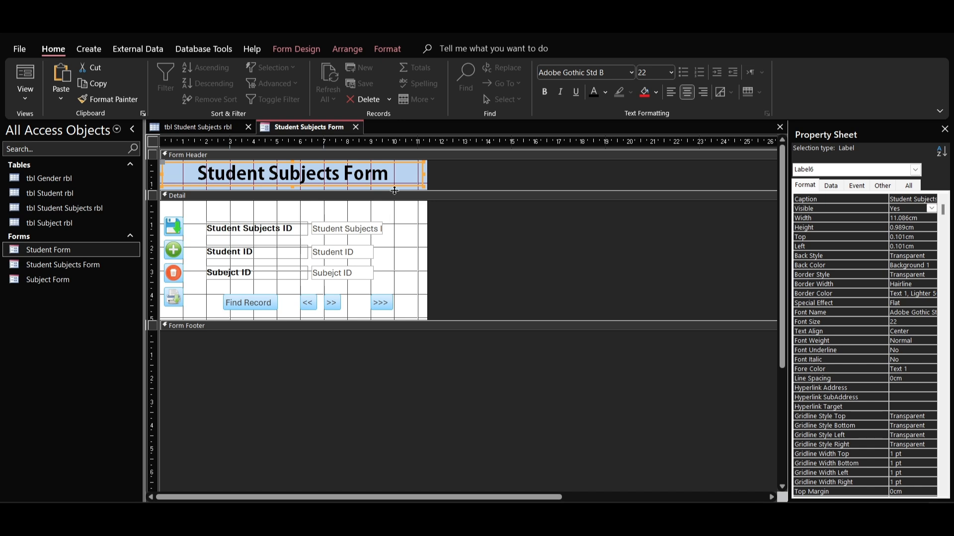
{"action": "left_click", "coordinate": [403, 235]}
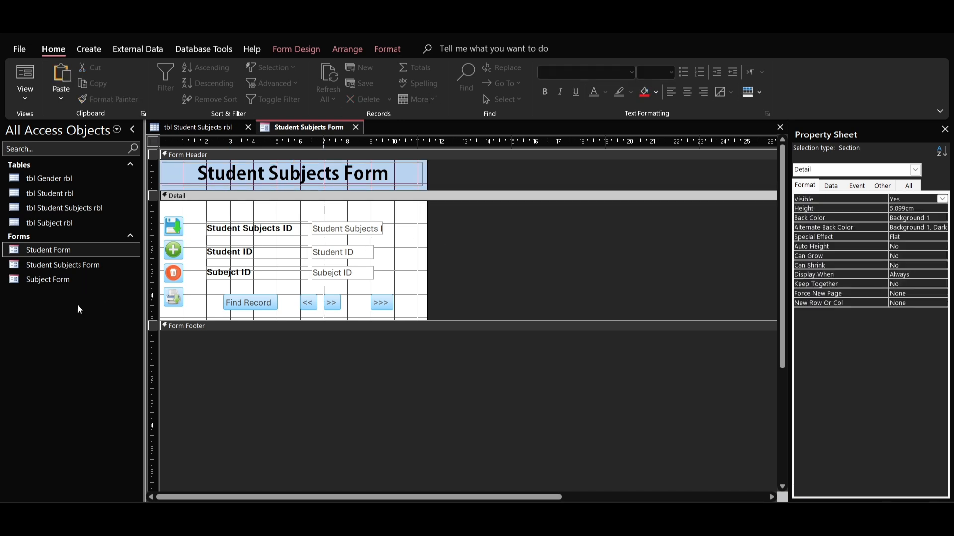
Step: Save the Student Subjects Form and open it in Form View
{"action": "right_click", "coordinate": [294, 129]}
{"action": "left_click", "coordinate": [311, 137]}
{"action": "double_click", "coordinate": [55, 264]}
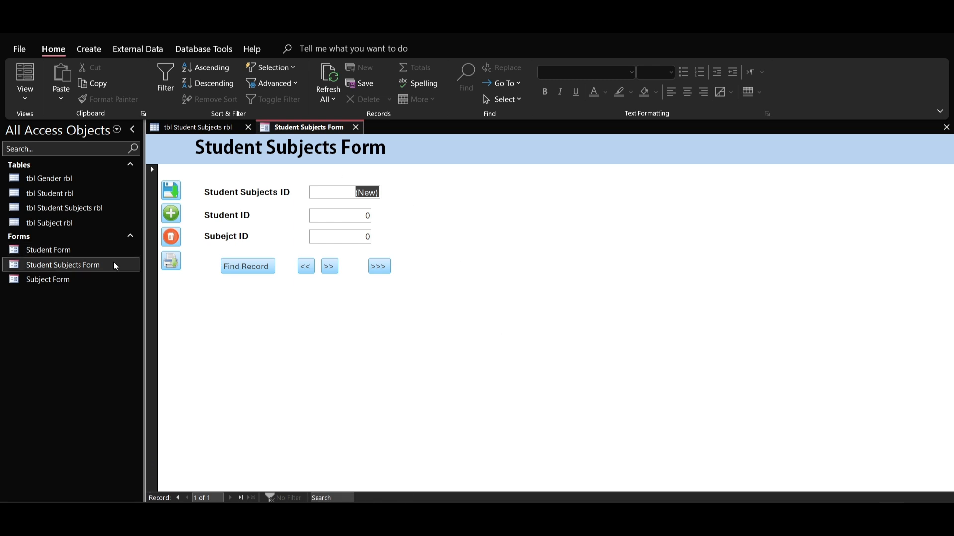
Step: Switch the Student Subjects Form to Design View and set the form's Pop Up property to Yes
{"action": "right_click", "coordinate": [425, 143]}
{"action": "left_click", "coordinate": [455, 188]}
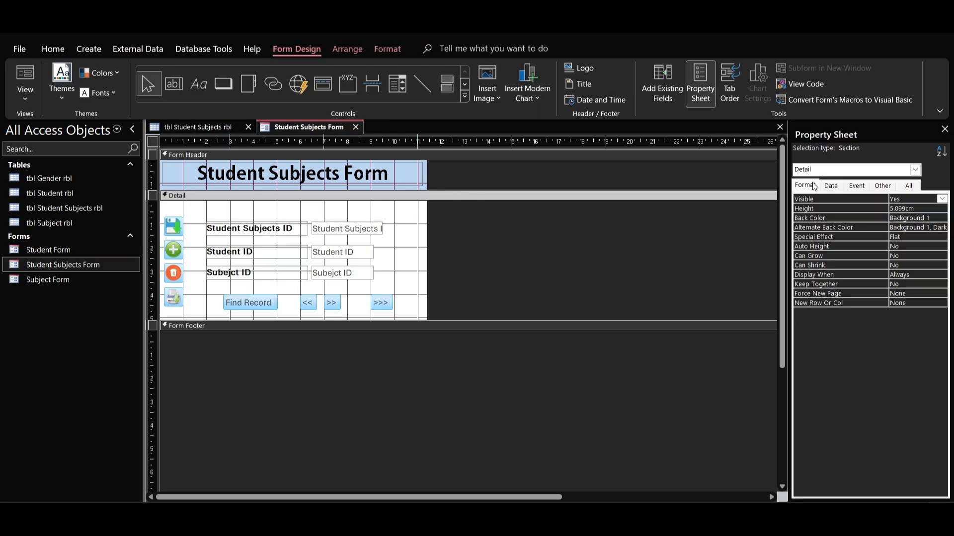
{"action": "left_click", "coordinate": [154, 141]}
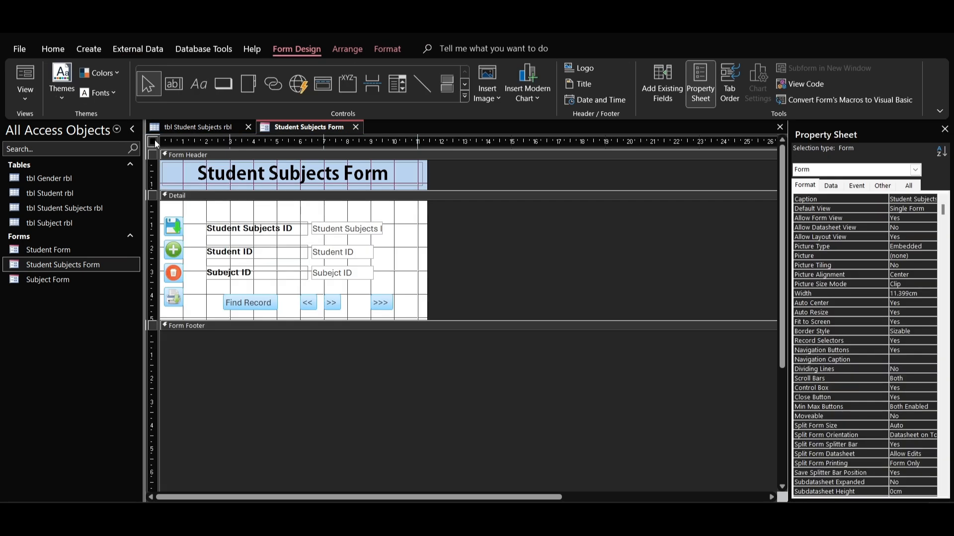
{"action": "left_click", "coordinate": [882, 185]}
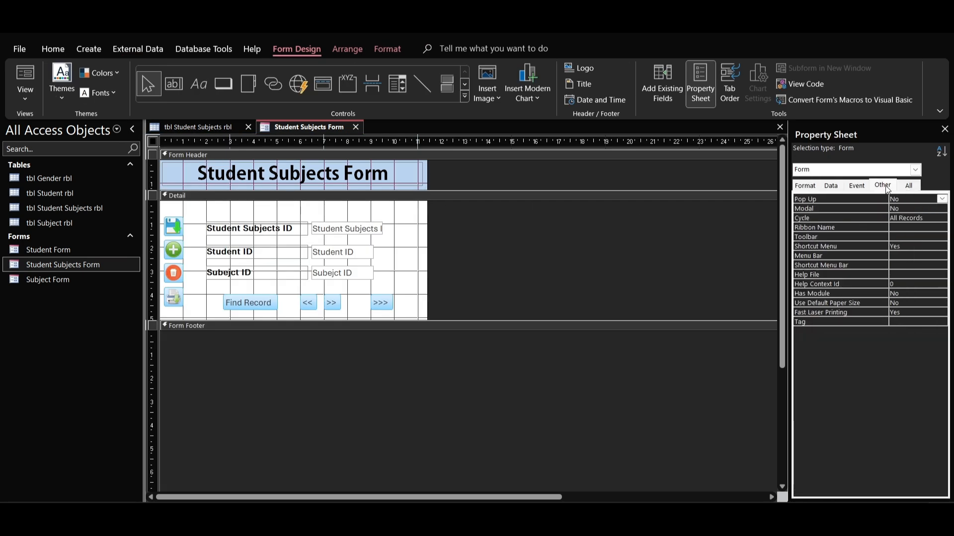
{"action": "left_click", "coordinate": [902, 200]}
{"action": "left_click", "coordinate": [942, 200]}
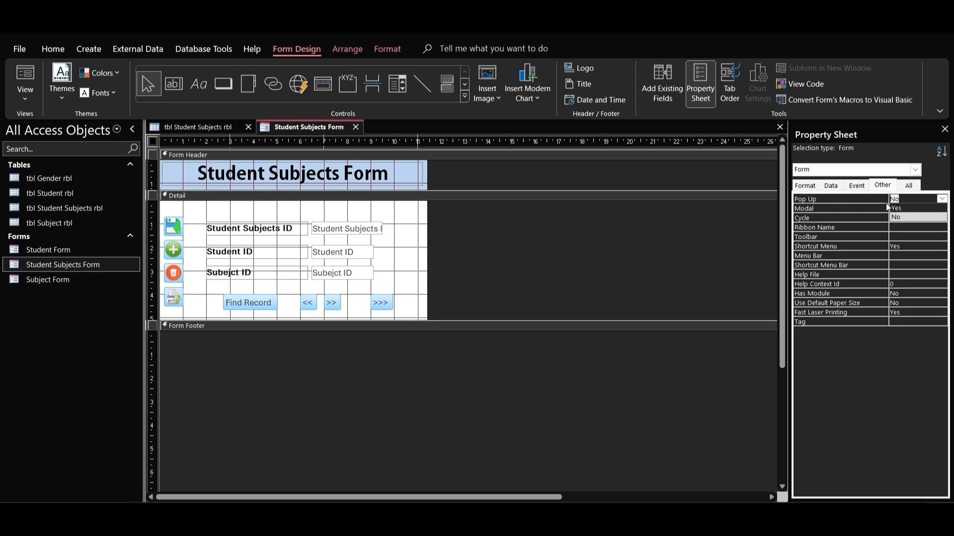
{"action": "left_click", "coordinate": [903, 208]}
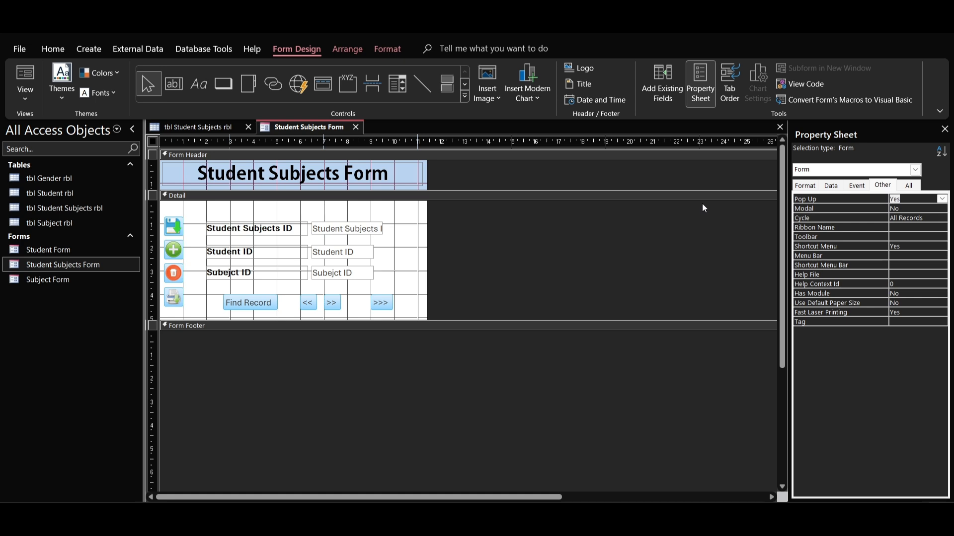
Step: Set the form's Record Selectors and Navigation Buttons properties to No
{"action": "left_click", "coordinate": [805, 186]}
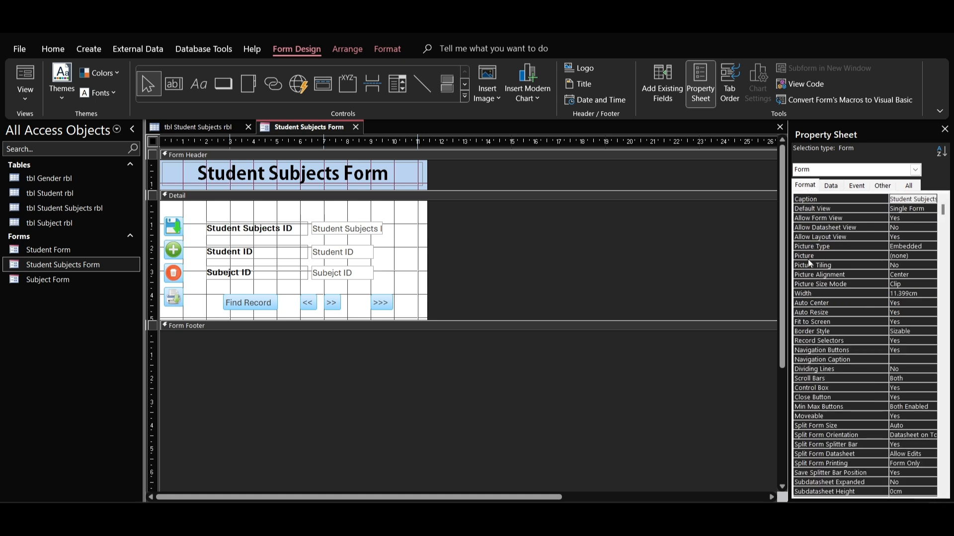
{"action": "left_click", "coordinate": [823, 342]}
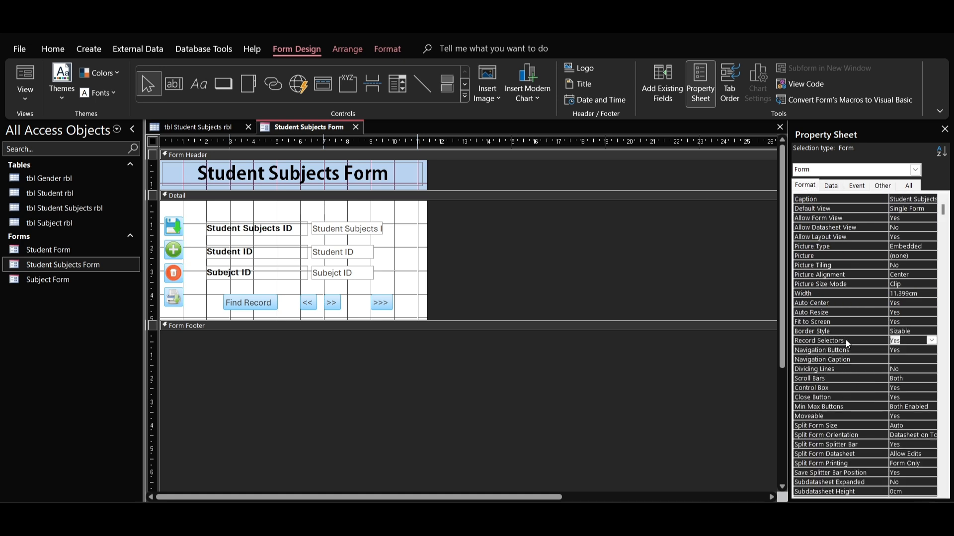
{"action": "left_click", "coordinate": [931, 341]}
{"action": "left_click", "coordinate": [823, 354]}
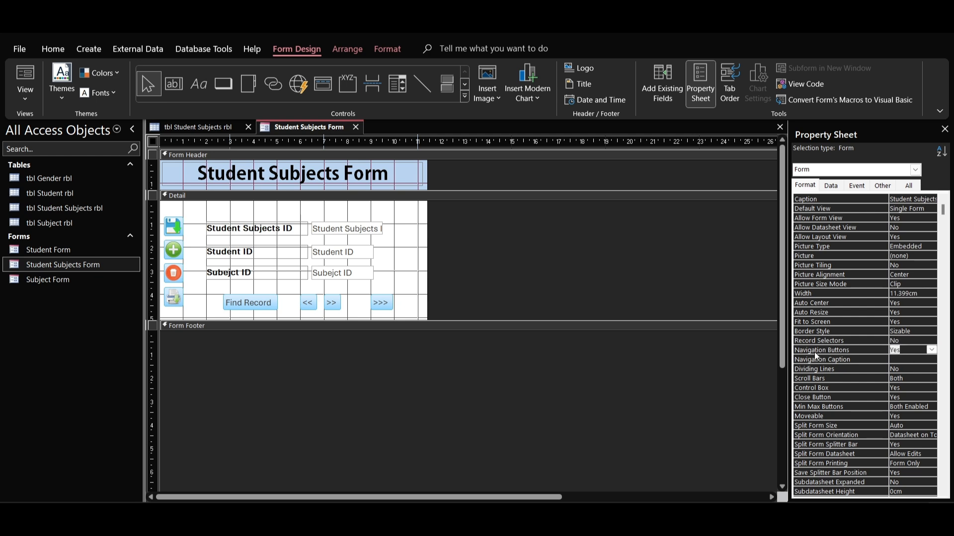
{"action": "left_click", "coordinate": [931, 350]}
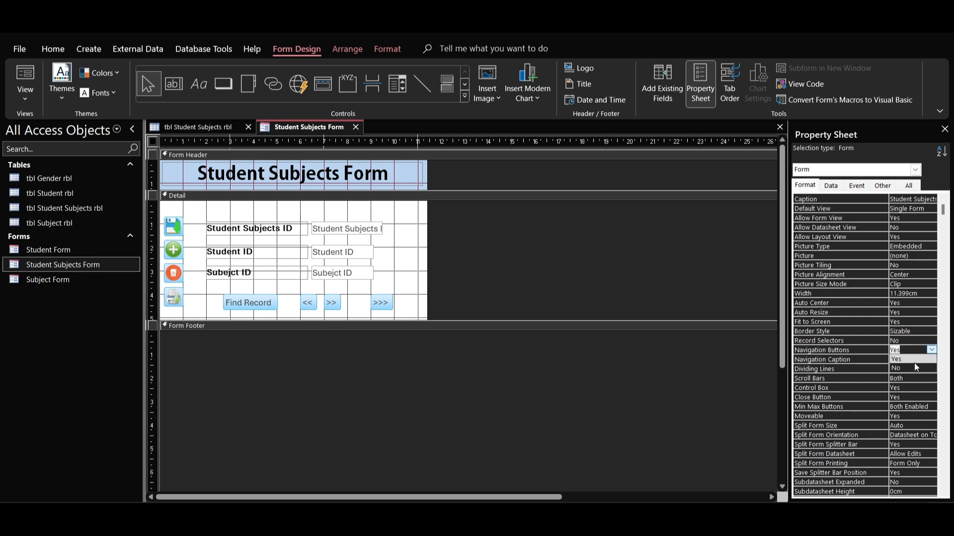
Step: Save the Student Subjects Form, reopen it as a pop-up window and move the window slightly lower
{"action": "right_click", "coordinate": [341, 129]}
{"action": "left_click", "coordinate": [364, 136]}
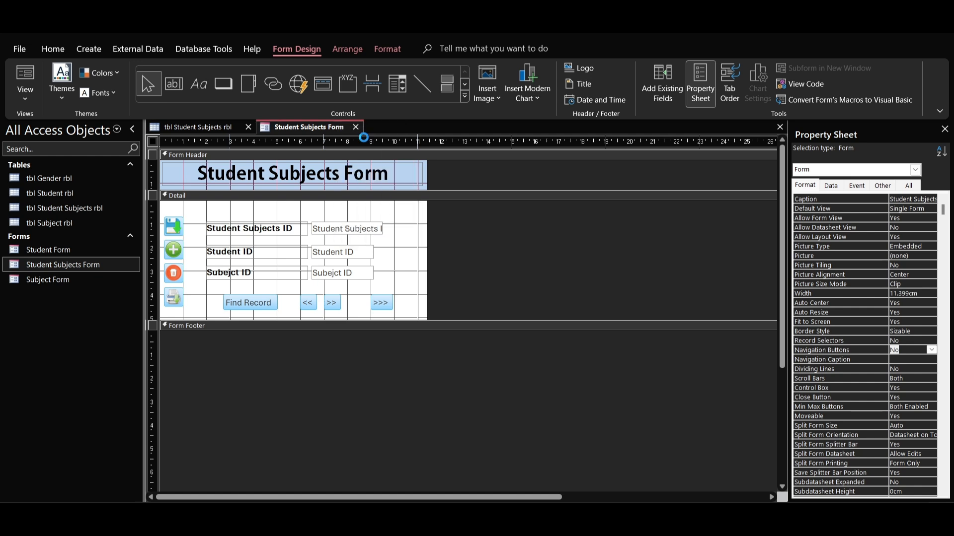
{"action": "double_click", "coordinate": [81, 263]}
{"action": "left_click_drag", "start_coordinate": [535, 164], "coordinate": [528, 192]}
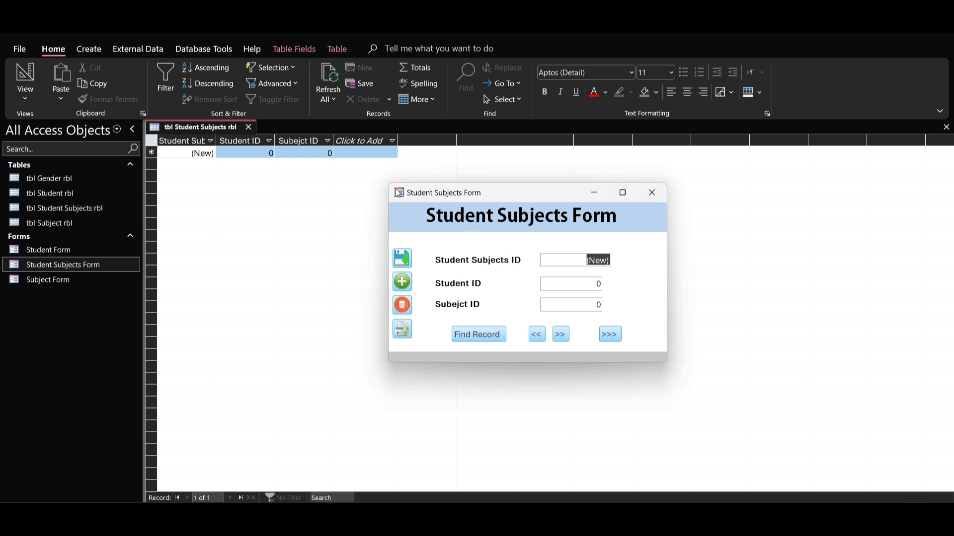
Step: Return the pop-up form to Design View and set the form's Control Box property to No
{"action": "right_click", "coordinate": [526, 200]}
{"action": "left_click", "coordinate": [562, 277]}
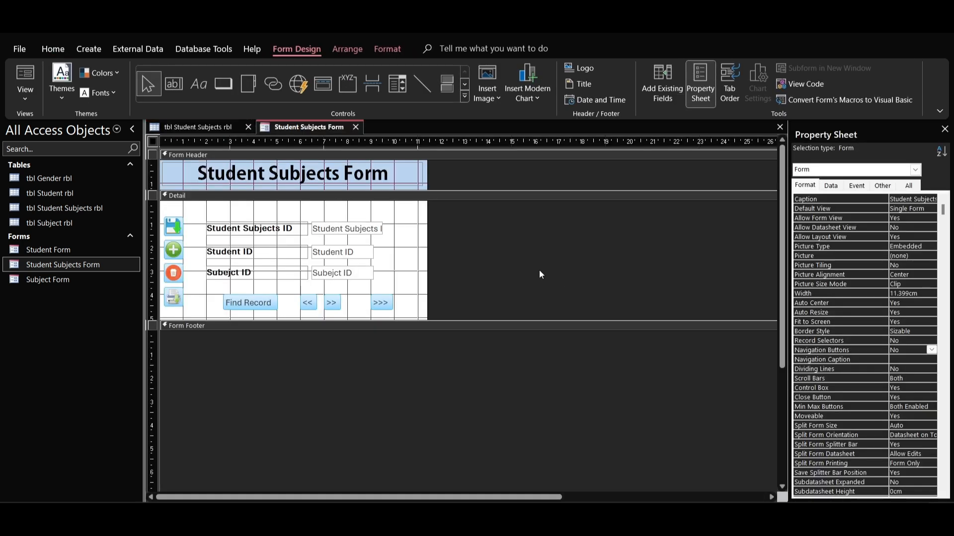
{"action": "scroll", "coordinate": [889, 378], "scroll_direction": "down", "scroll_amount": 2}
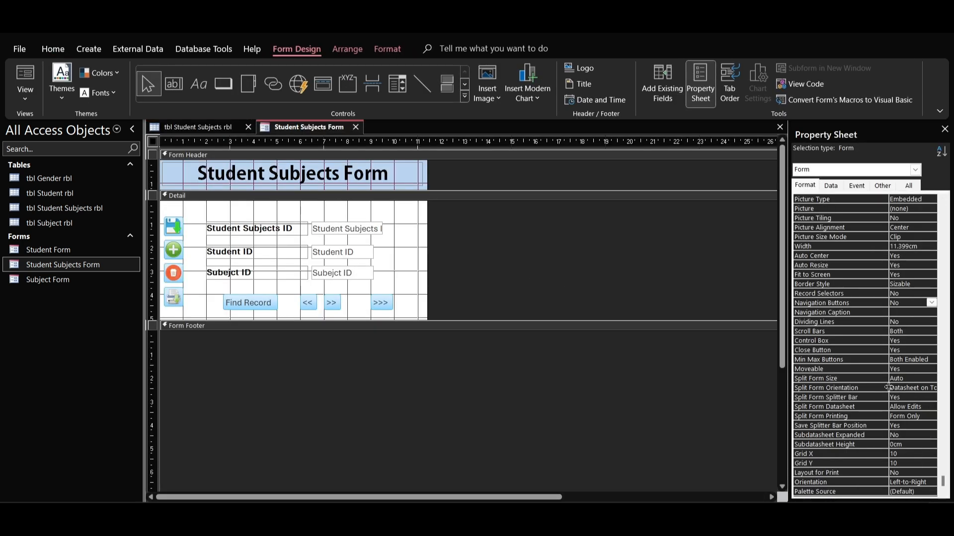
{"action": "left_click", "coordinate": [815, 343]}
{"action": "left_click", "coordinate": [931, 340]}
{"action": "left_click", "coordinate": [898, 360]}
Step: Blank out the form's Caption property
{"action": "scroll", "coordinate": [899, 301], "scroll_direction": "up", "scroll_amount": 2}
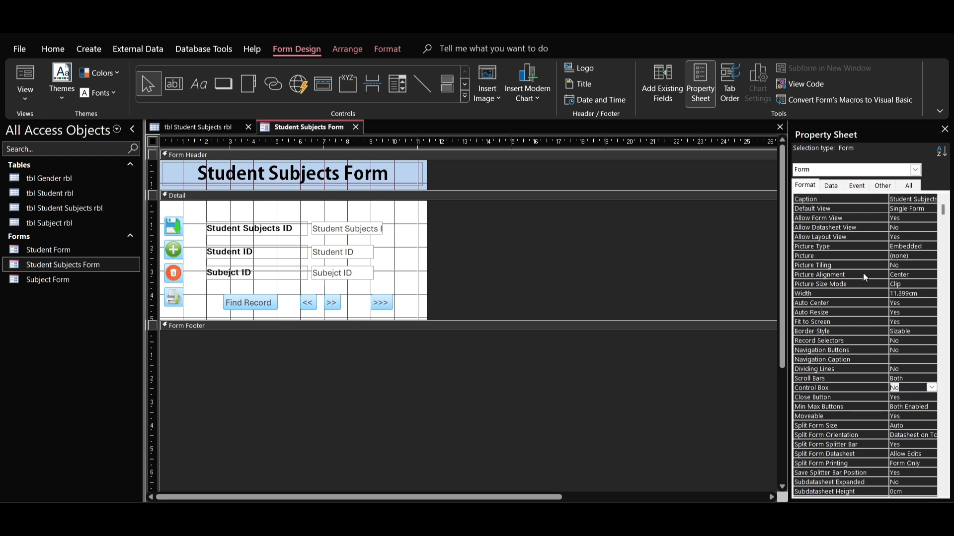
{"action": "left_click", "coordinate": [894, 198]}
{"action": "type", "text": "Stu"}
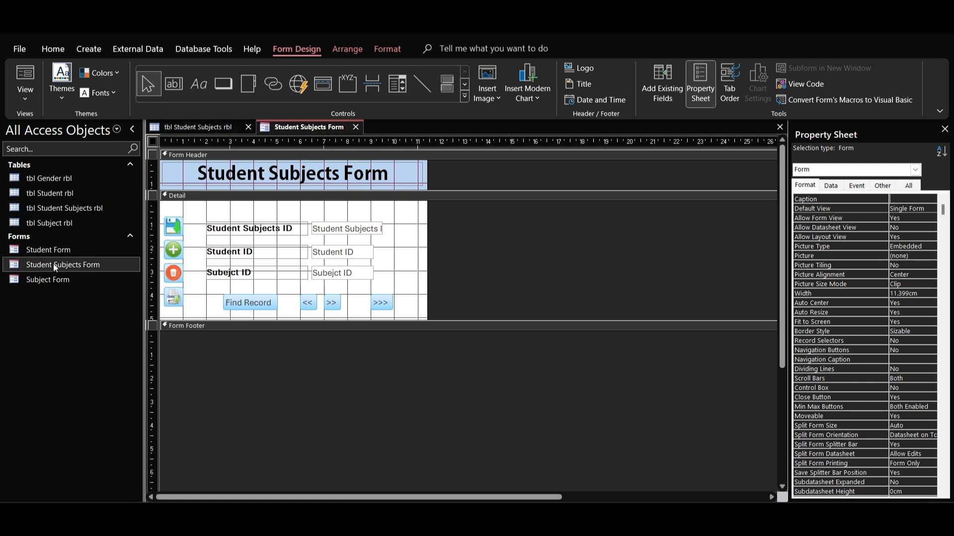
Step: Save and reopen the Student Subjects Form, and select the default value in its Student ID field
{"action": "right_click", "coordinate": [285, 127]}
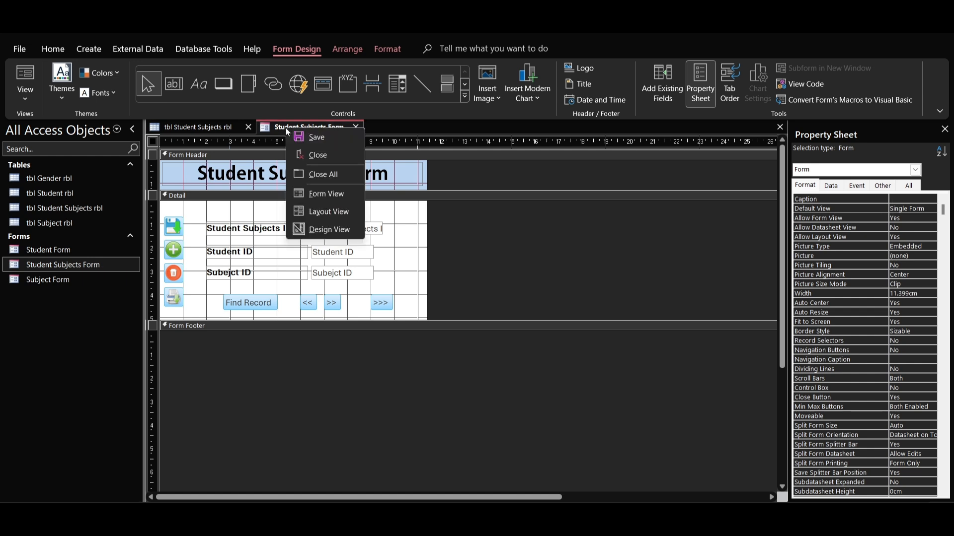
{"action": "left_click", "coordinate": [311, 136]}
{"action": "double_click", "coordinate": [96, 264]}
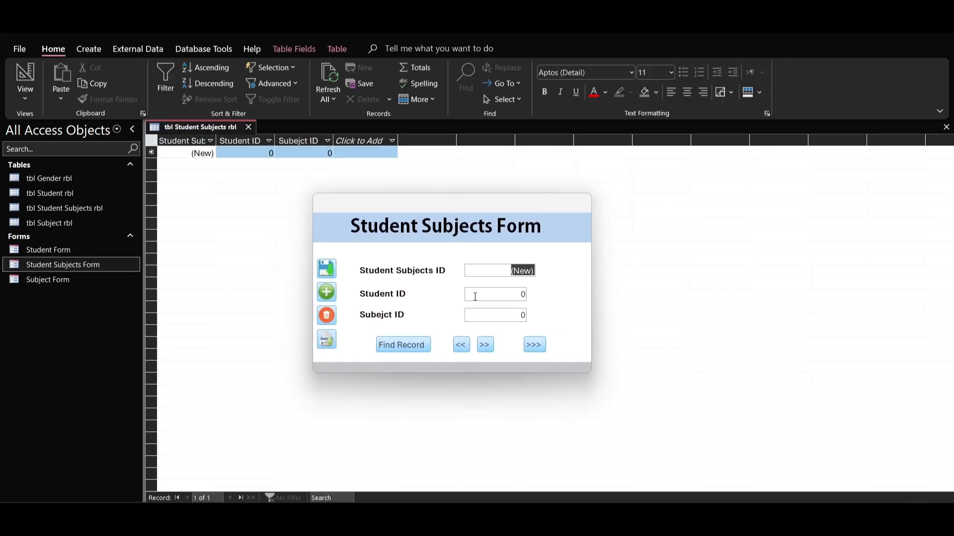
{"action": "left_click", "coordinate": [521, 294]}
{"action": "double_click", "coordinate": [522, 294]}
Step: Return to Design View and look through the format properties of the Student ID text box
{"action": "right_click", "coordinate": [490, 202]}
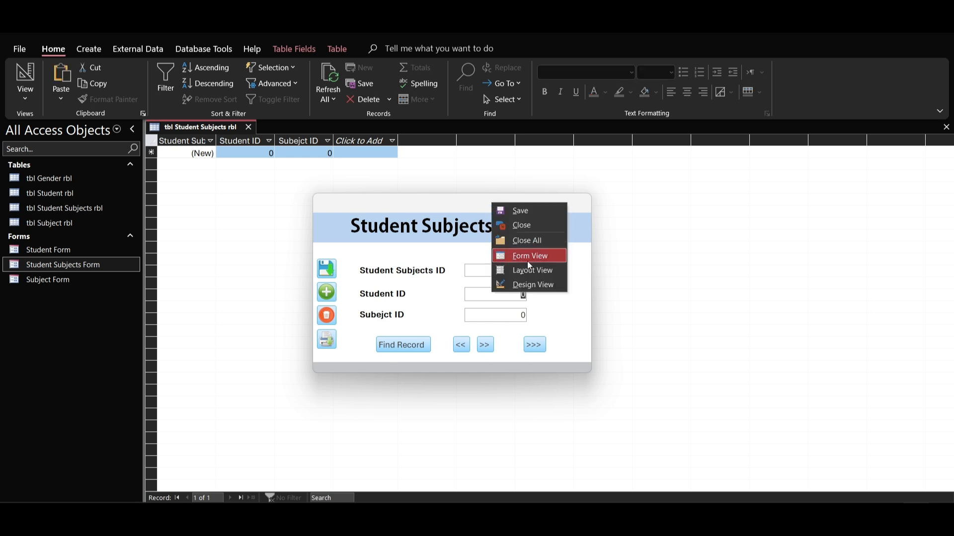
{"action": "left_click", "coordinate": [531, 285]}
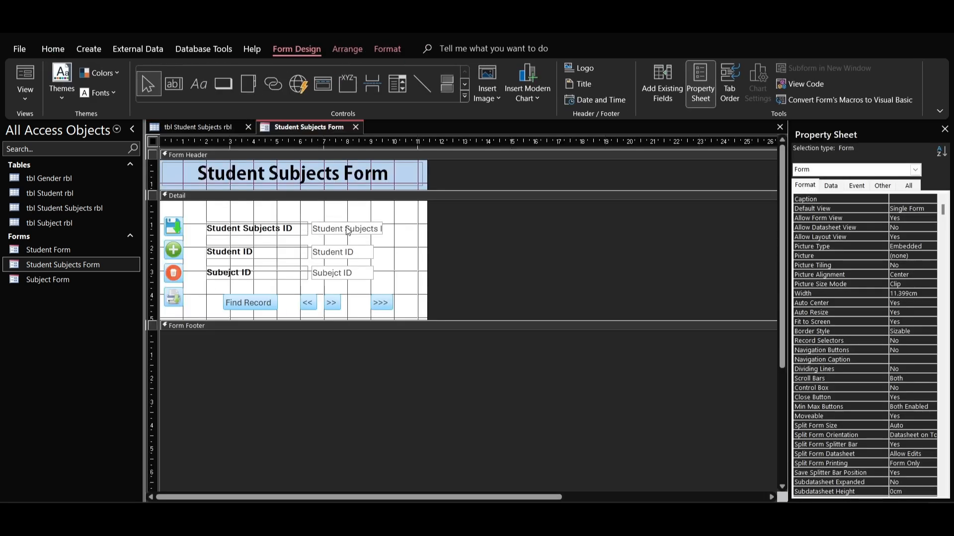
{"action": "left_click", "coordinate": [351, 252]}
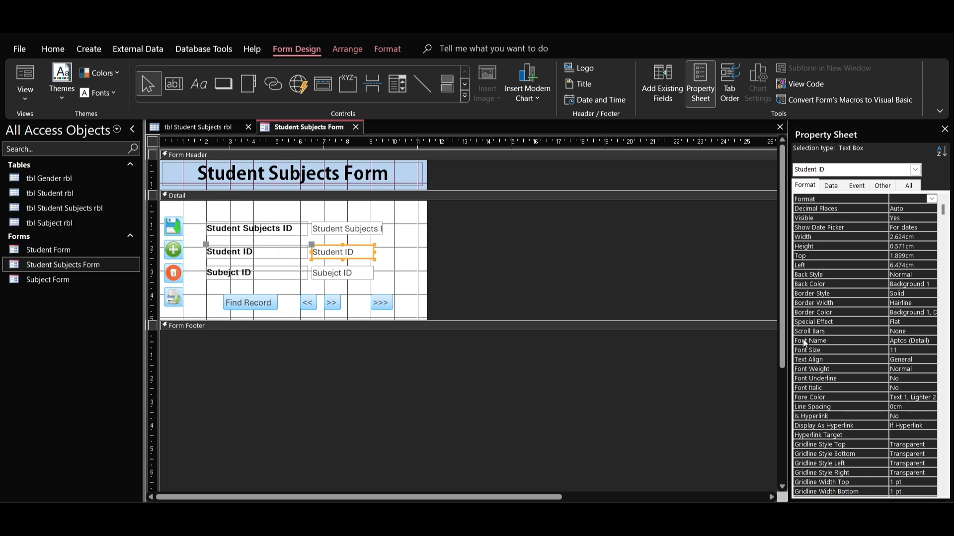
{"action": "scroll", "coordinate": [803, 339], "scroll_direction": "down", "scroll_amount": 5}
{"action": "scroll", "coordinate": [809, 338], "scroll_direction": "down", "scroll_amount": 1}
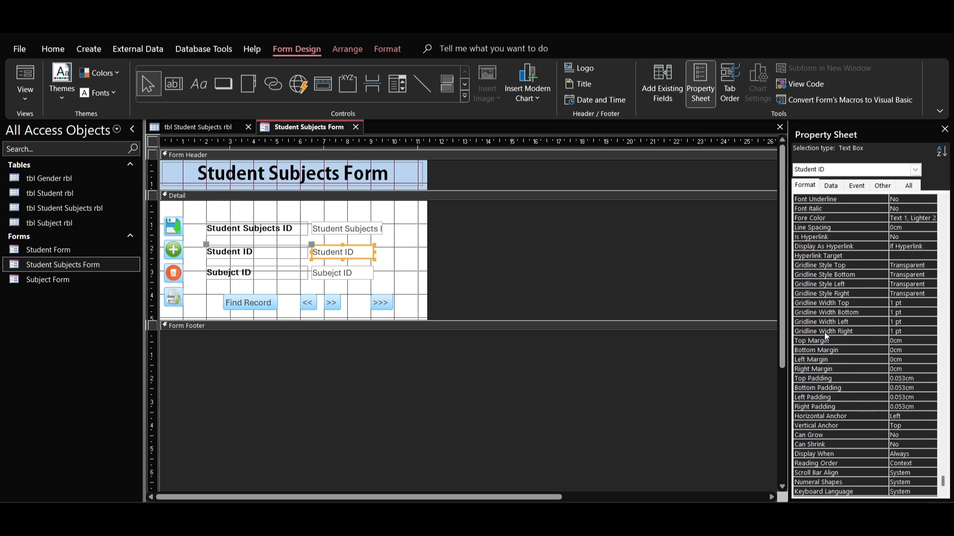
{"action": "scroll", "coordinate": [824, 334], "scroll_direction": "up", "scroll_amount": 6}
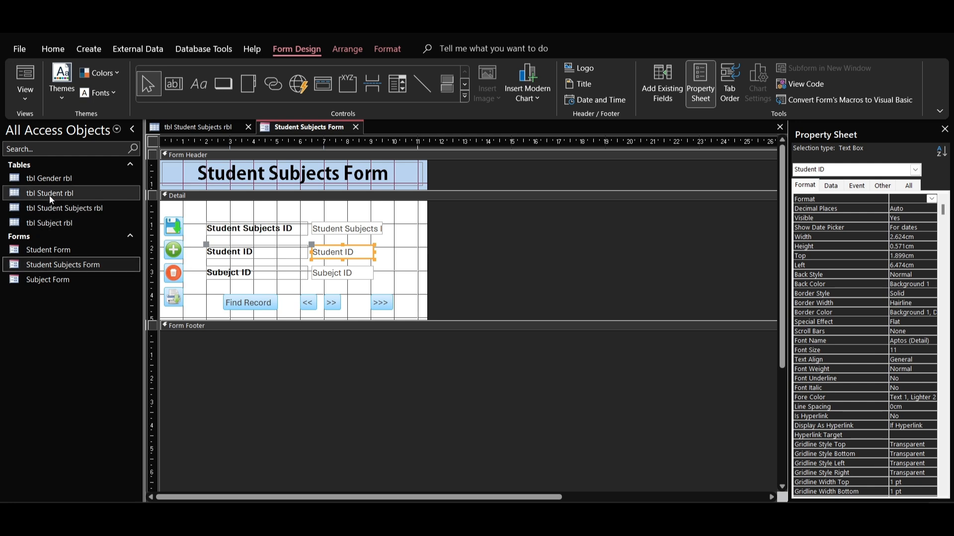
Step: Clear the Default Value of the Student ID and Subejct ID fields in tbl Student Subjects rbl, and close the table
{"action": "double_click", "coordinate": [56, 208]}
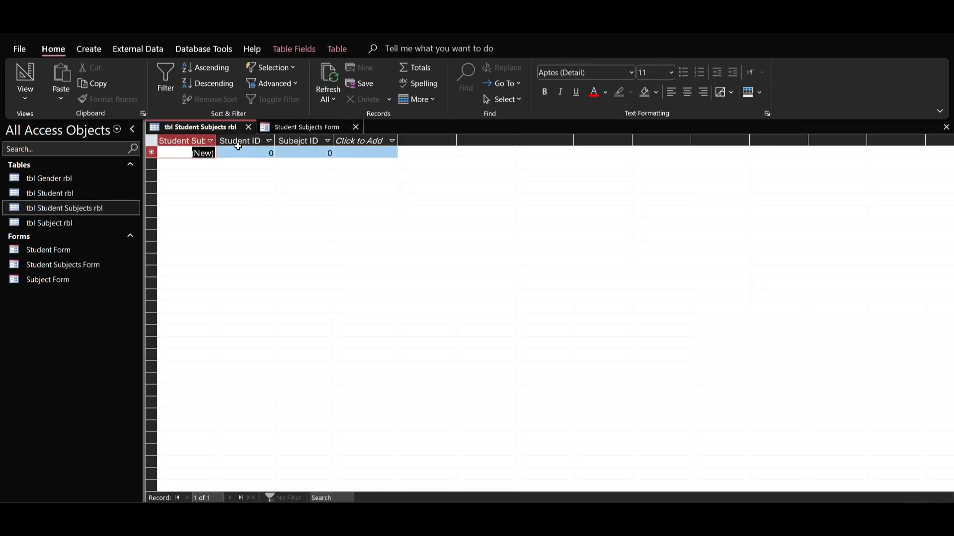
{"action": "left_click", "coordinate": [160, 232]}
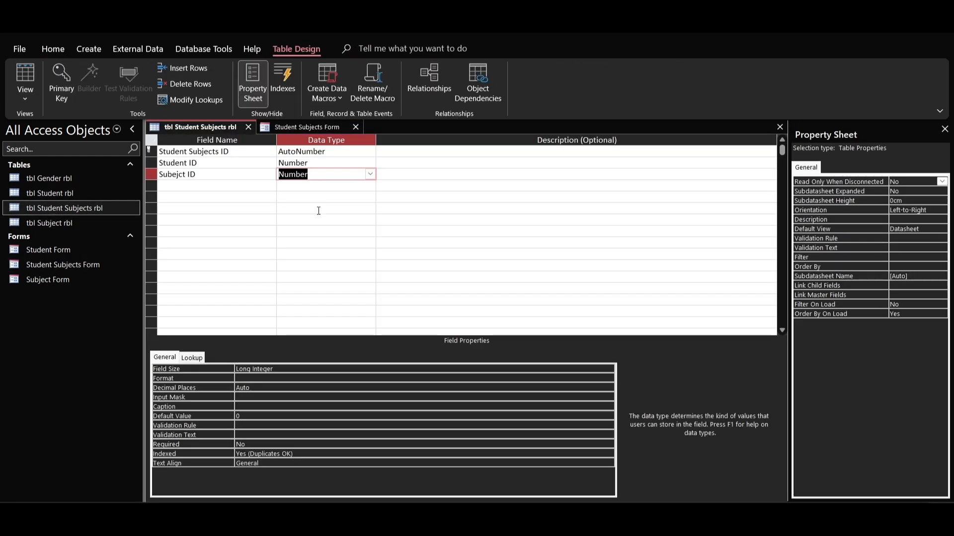
{"action": "left_click", "coordinate": [320, 162]}
{"action": "left_click", "coordinate": [248, 416]}
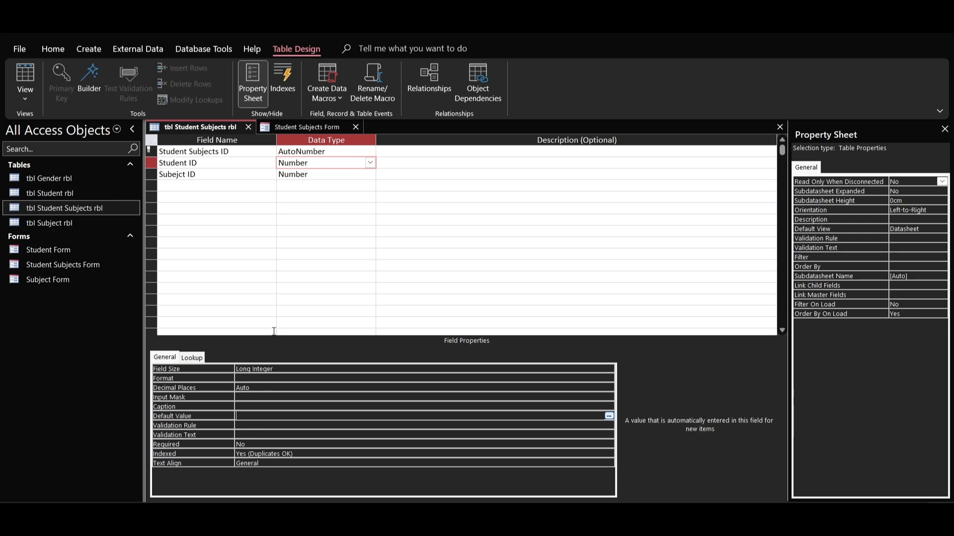
{"action": "left_click", "coordinate": [321, 172]}
{"action": "left_click", "coordinate": [254, 416]}
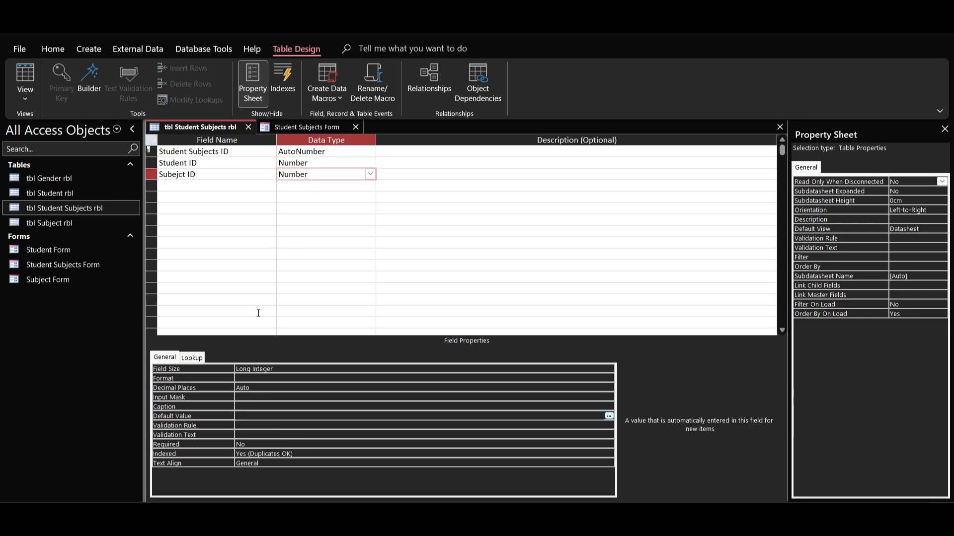
{"action": "left_click", "coordinate": [249, 127]}
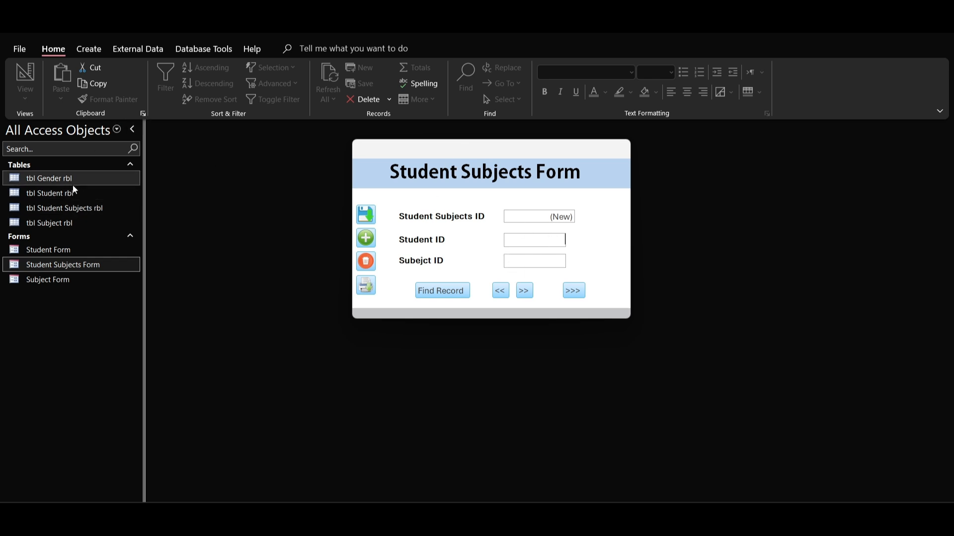
Step: Open tbl Subject rbl and tbl Student rbl beside the pop-up form to look up the subject and student IDs
{"action": "double_click", "coordinate": [77, 222]}
{"action": "left_click_drag", "start_coordinate": [441, 150], "coordinate": [585, 159]}
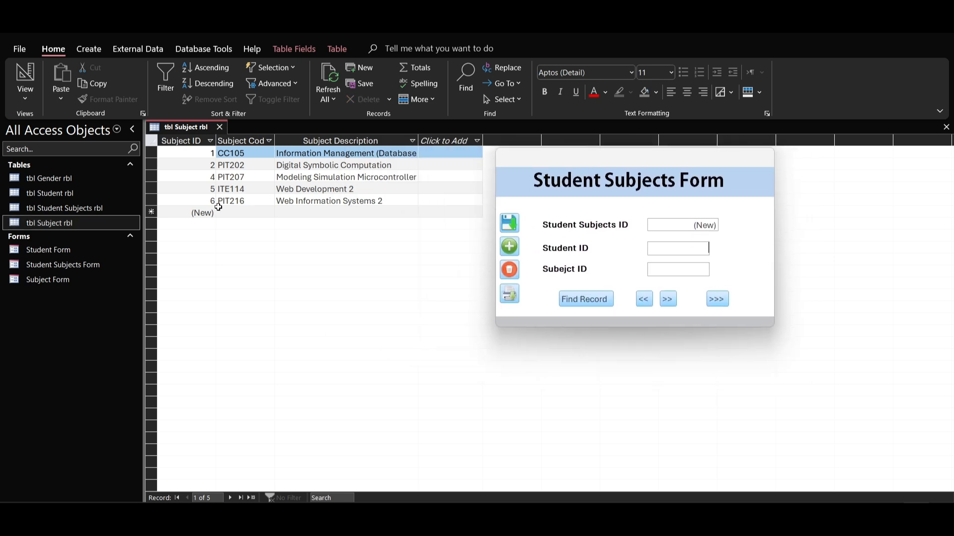
{"action": "double_click", "coordinate": [65, 193]}
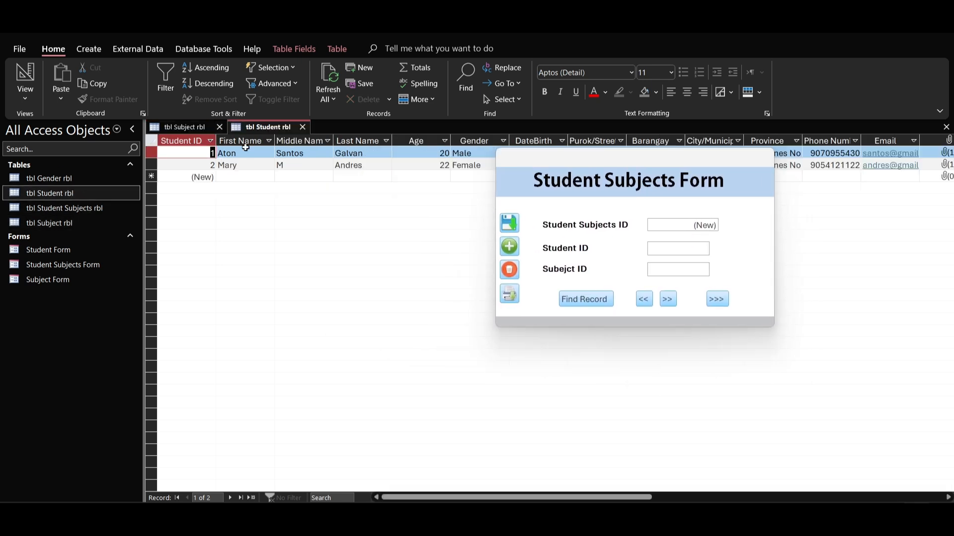
{"action": "double_click", "coordinate": [64, 223]}
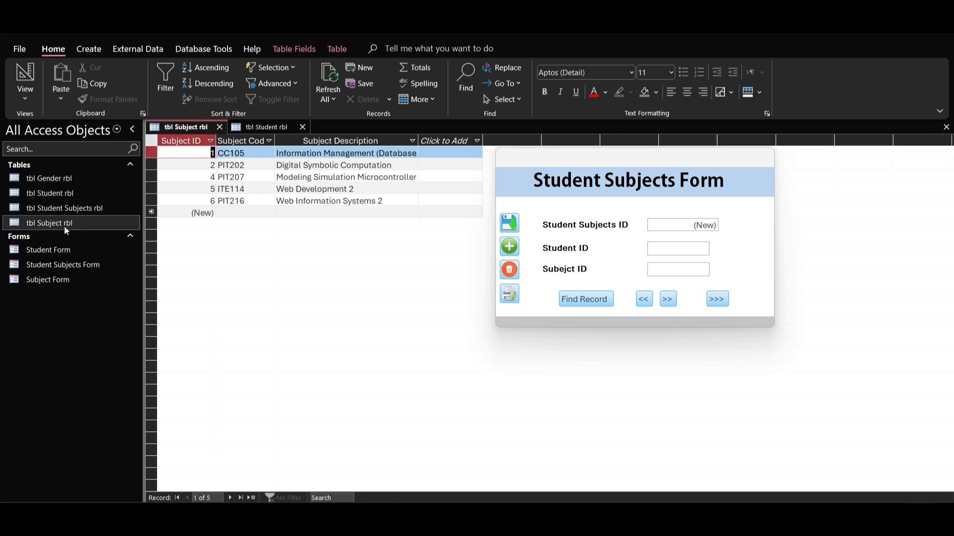
Step: Enter Student ID 1 and Subejct ID 1 in the Student Subjects Form and save the record
{"action": "left_click", "coordinate": [668, 247]}
{"action": "type", "text": "1"}
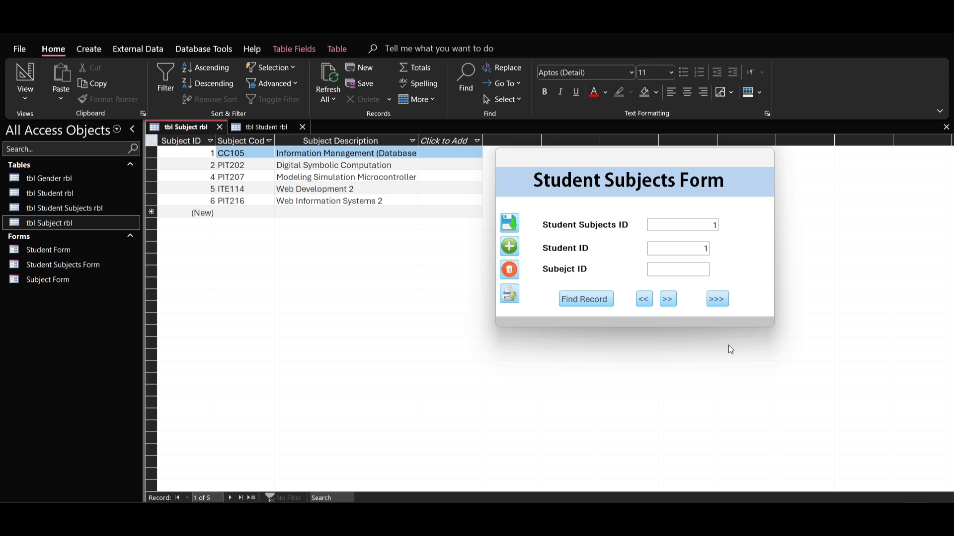
{"action": "key", "text": "Tab"}
{"action": "type", "text": "1"}
{"action": "left_click", "coordinate": [506, 221]}
Step: Add and save two more form records for Student ID 1, with Subejct ID 2 and 3
{"action": "left_click", "coordinate": [510, 247]}
{"action": "type", "text": "1"}
{"action": "left_click", "coordinate": [509, 225]}
{"action": "left_click", "coordinate": [509, 246]}
{"action": "left_click", "coordinate": [666, 248]}
{"action": "type", "text": "1"}
{"action": "left_click", "coordinate": [509, 225]}
Step: Add and save a record with Student ID 1 and Subejct ID 4, opening tbl Student Subjects rbl to check the entries
{"action": "left_click", "coordinate": [510, 247]}
{"action": "type", "text": "1"}
{"action": "double_click", "coordinate": [96, 208]}
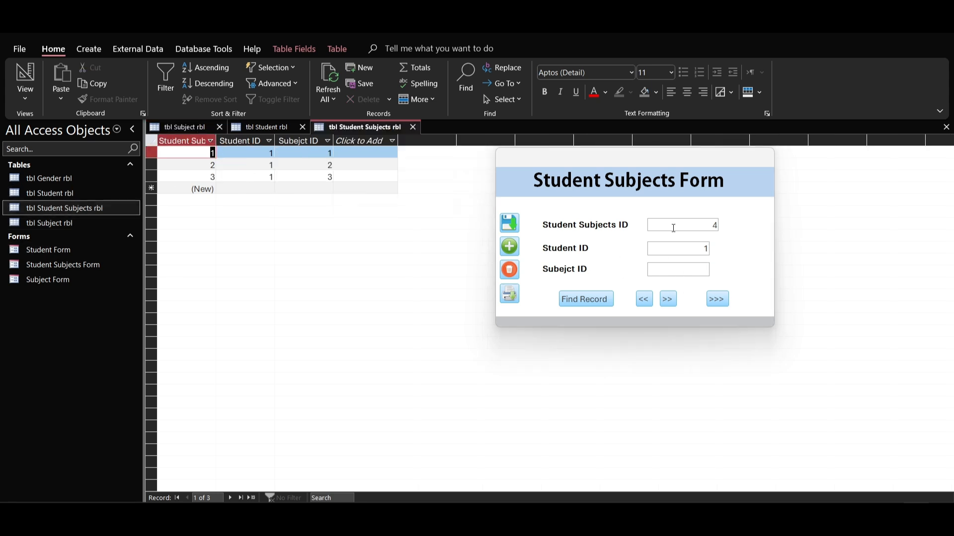
{"action": "left_click", "coordinate": [688, 267]}
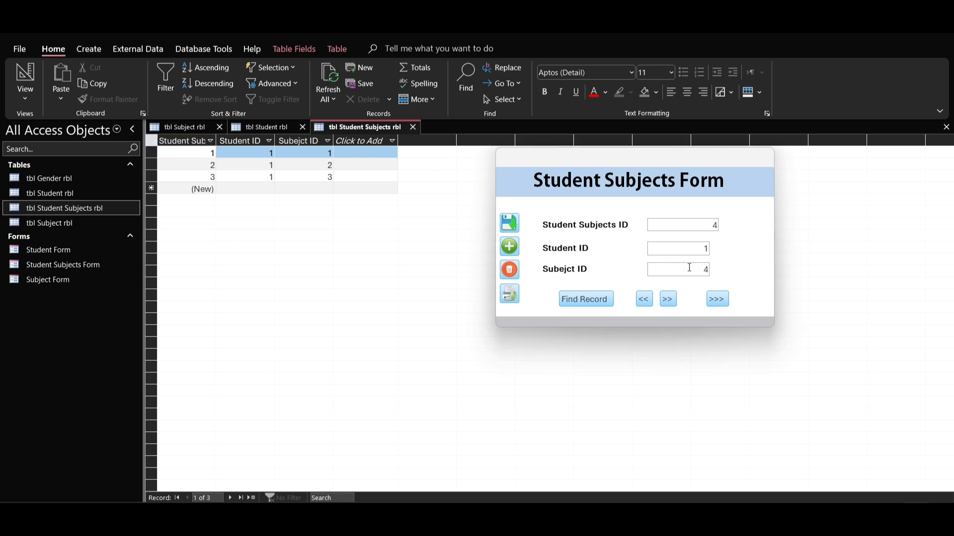
{"action": "left_click", "coordinate": [509, 223]}
Step: Add and save a record with Student ID 1 and Subejct ID 5, and bring up tbl Subject rbl to check the subject IDs
{"action": "left_click", "coordinate": [506, 252]}
{"action": "type", "text": "15"}
{"action": "type", "text": "55"}
{"action": "key", "text": "BackSpace"}
{"action": "left_click", "coordinate": [512, 227]}
{"action": "left_click", "coordinate": [88, 223]}
{"action": "double_click", "coordinate": [89, 222]}
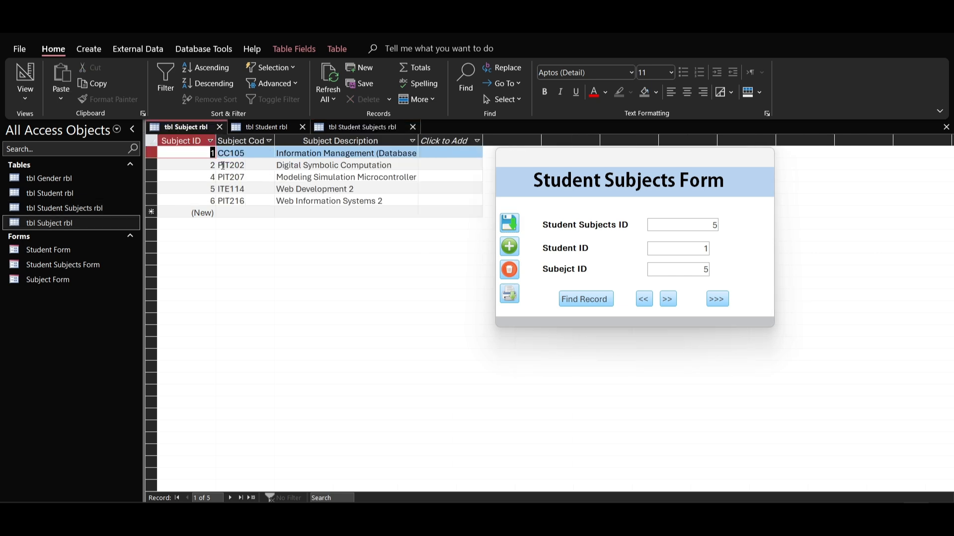
Step: Start a new record in the Student Subjects Form, step back through the saved records, and go to the last one
{"action": "left_click", "coordinate": [511, 249]}
{"action": "left_click", "coordinate": [644, 299]}
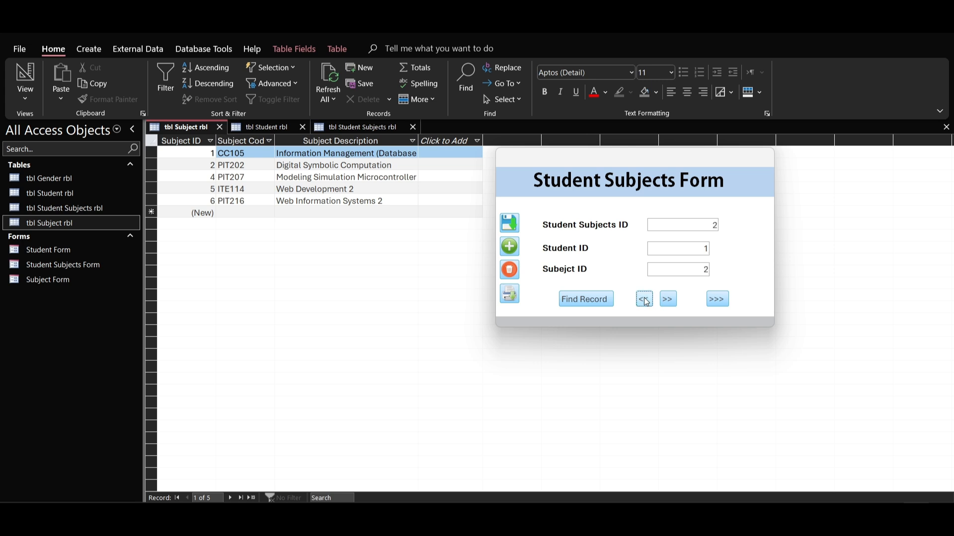
{"action": "left_click", "coordinate": [644, 299]}
{"action": "left_click", "coordinate": [472, 219]}
{"action": "left_click", "coordinate": [715, 299]}
Step: Find the record with Student Subjects ID 2 using the form's record search, and close the search
{"action": "left_click", "coordinate": [586, 299]}
{"action": "left_click", "coordinate": [614, 268]}
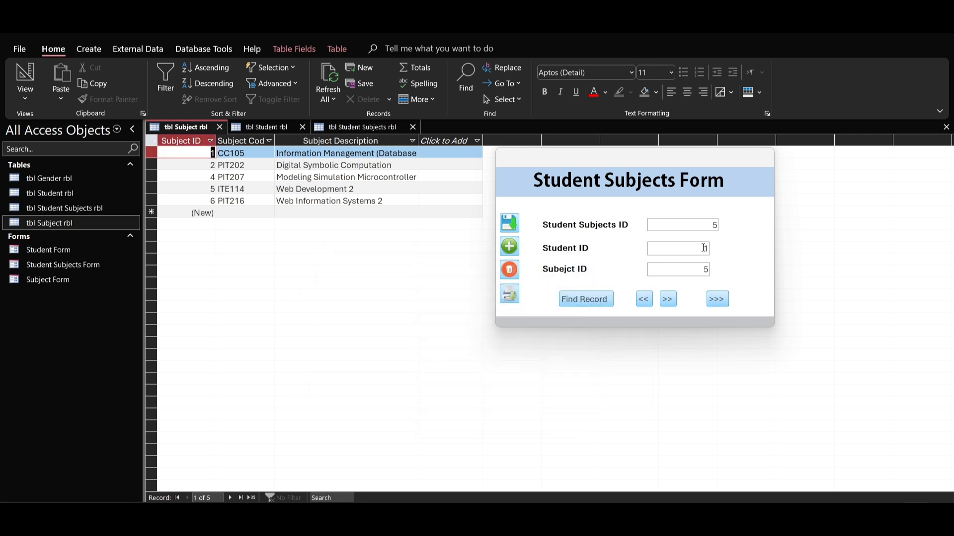
{"action": "left_click", "coordinate": [683, 224]}
{"action": "left_click", "coordinate": [587, 300]}
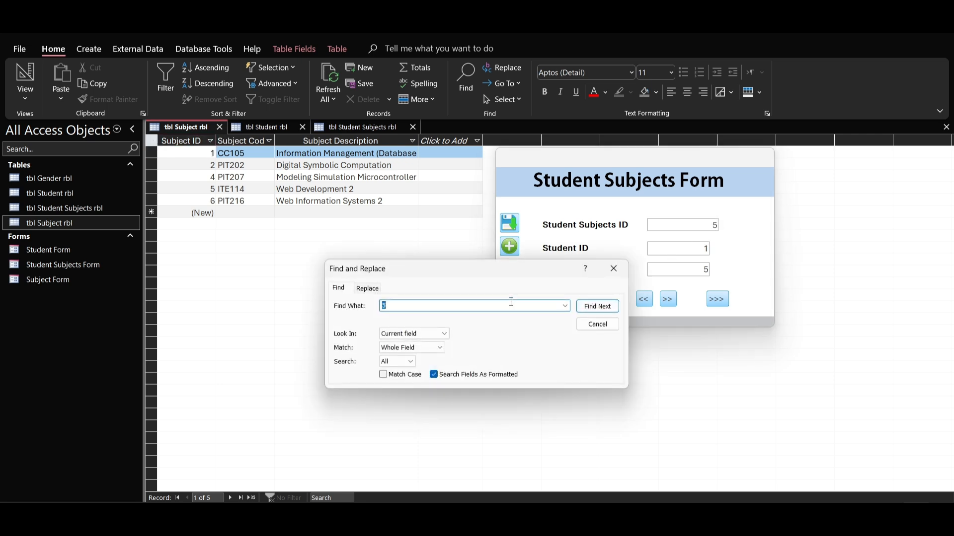
{"action": "left_click", "coordinate": [597, 306]}
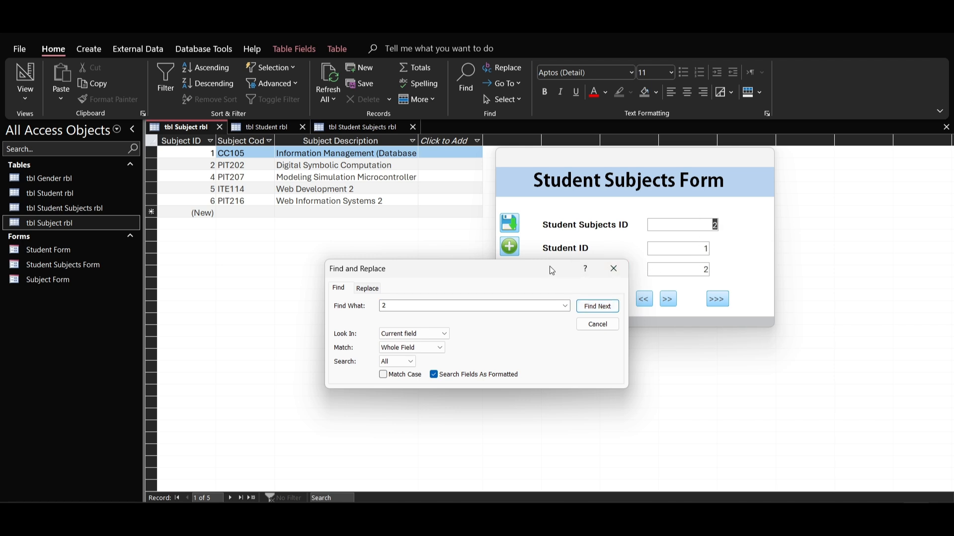
{"action": "left_click_drag", "start_coordinate": [548, 268], "coordinate": [459, 345]}
{"action": "left_click", "coordinate": [525, 348]}
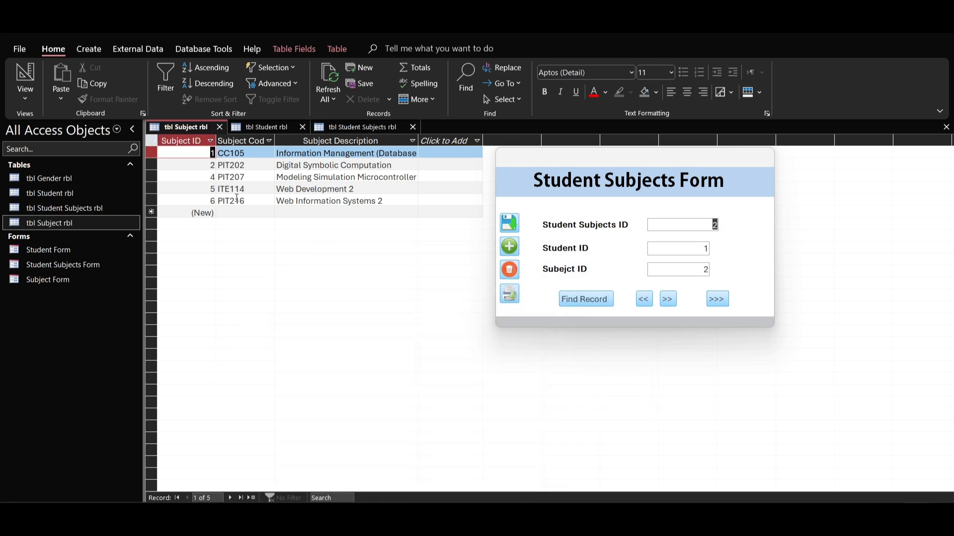
Step: Open tbl Student Subjects rbl to review the saved records
{"action": "left_click", "coordinate": [60, 209]}
{"action": "double_click", "coordinate": [61, 209]}
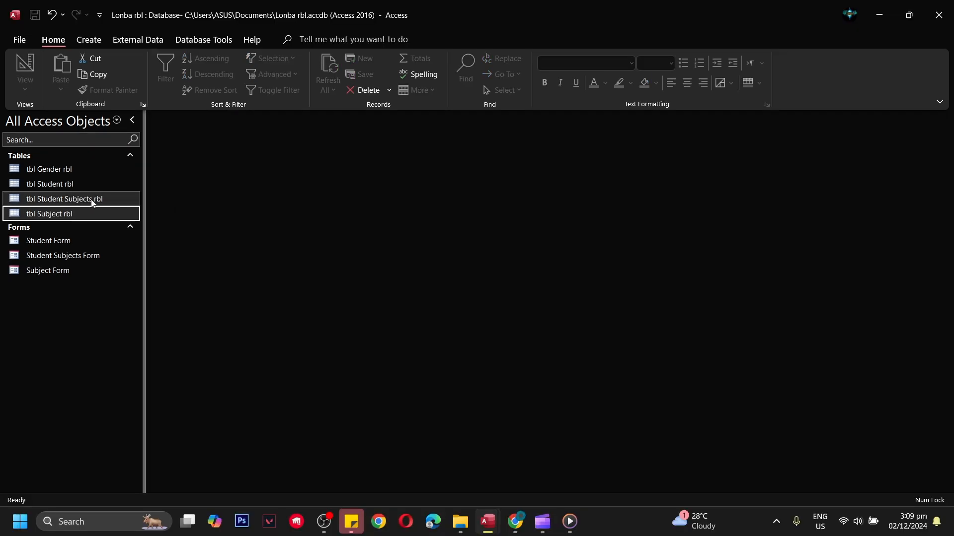
{"action": "left_click", "coordinate": [91, 199]}
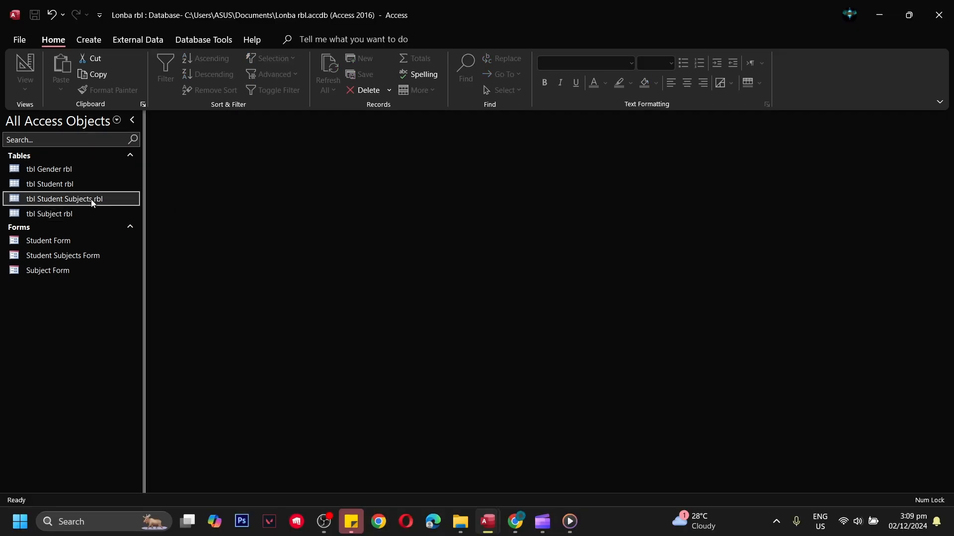
{"action": "left_click", "coordinate": [70, 257]}
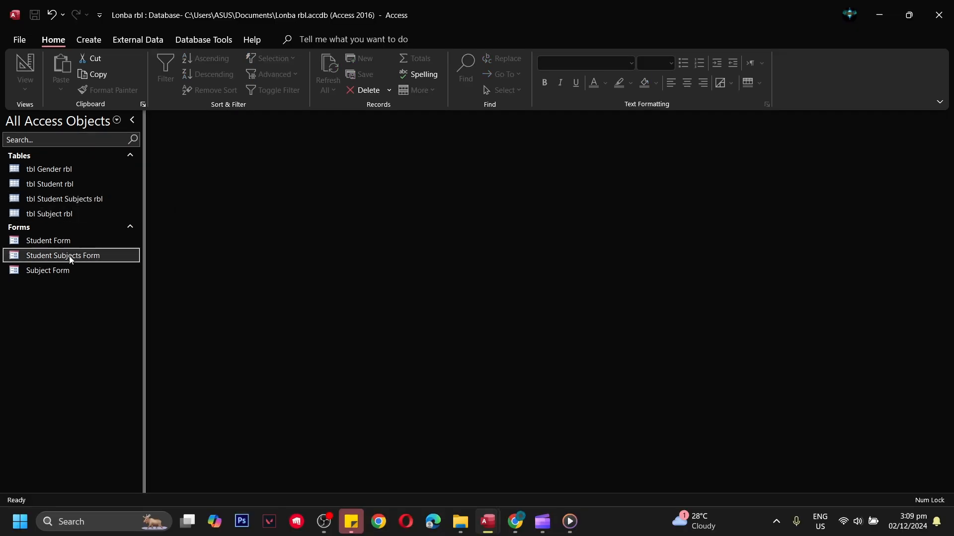
Step: Start a simple query in the wizard with Student Subjects ID and Student ID from tbl Student Subjects rbl
{"action": "left_click", "coordinate": [88, 39]}
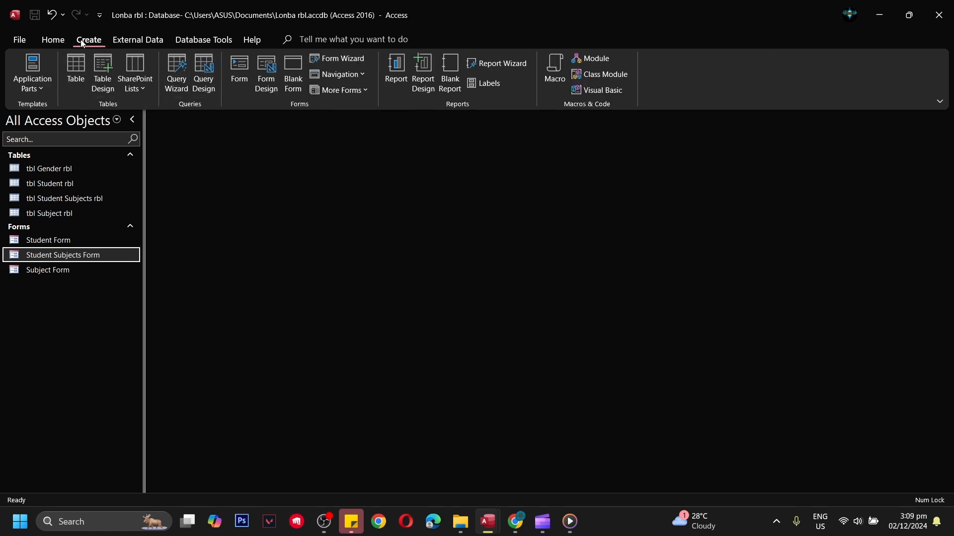
{"action": "left_click", "coordinate": [178, 80]}
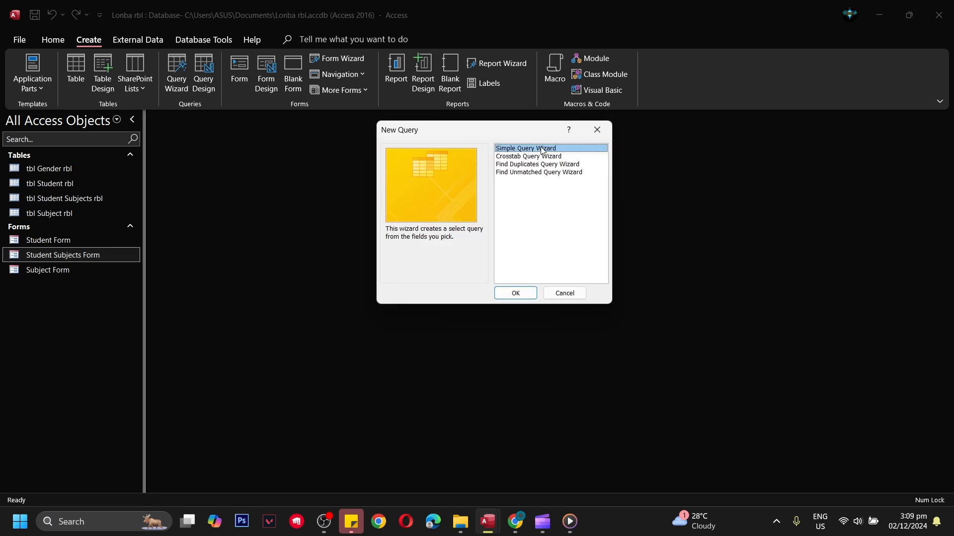
{"action": "left_click", "coordinate": [526, 293]}
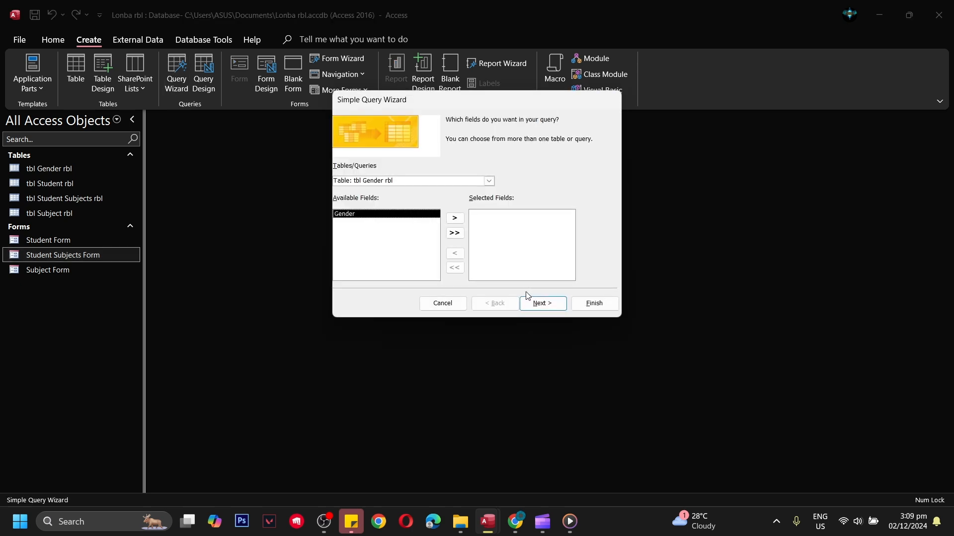
{"action": "left_click", "coordinate": [488, 181]}
{"action": "left_click", "coordinate": [392, 208]}
{"action": "left_click", "coordinate": [353, 217]}
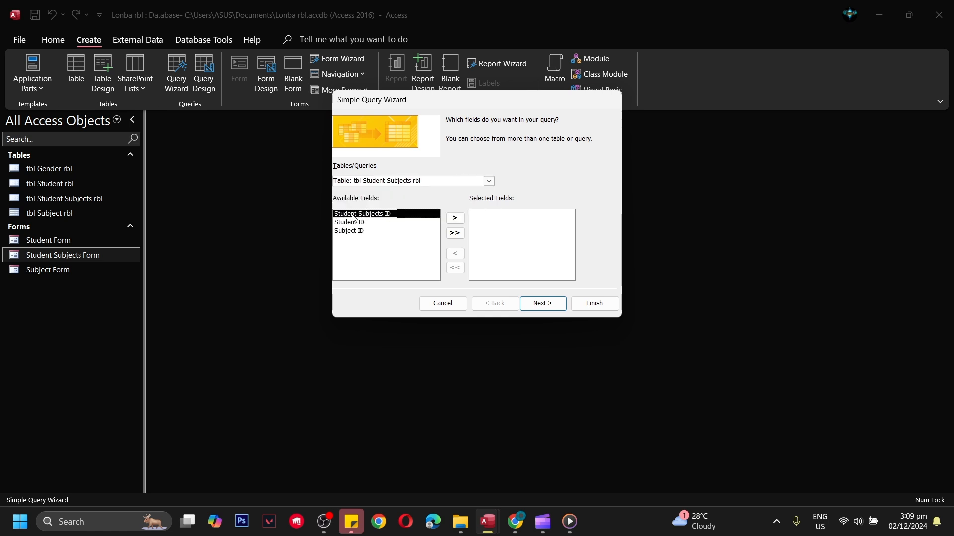
{"action": "left_click", "coordinate": [453, 218]}
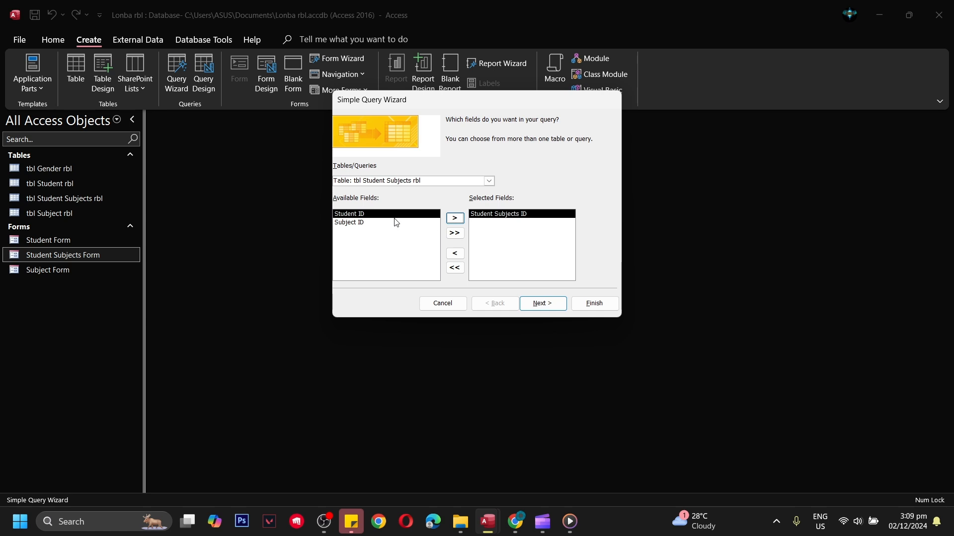
{"action": "left_click", "coordinate": [453, 218]}
Step: Add First Name, Middle Name and Last Name from tbl Student rbl to the query fields
{"action": "left_click", "coordinate": [489, 181]}
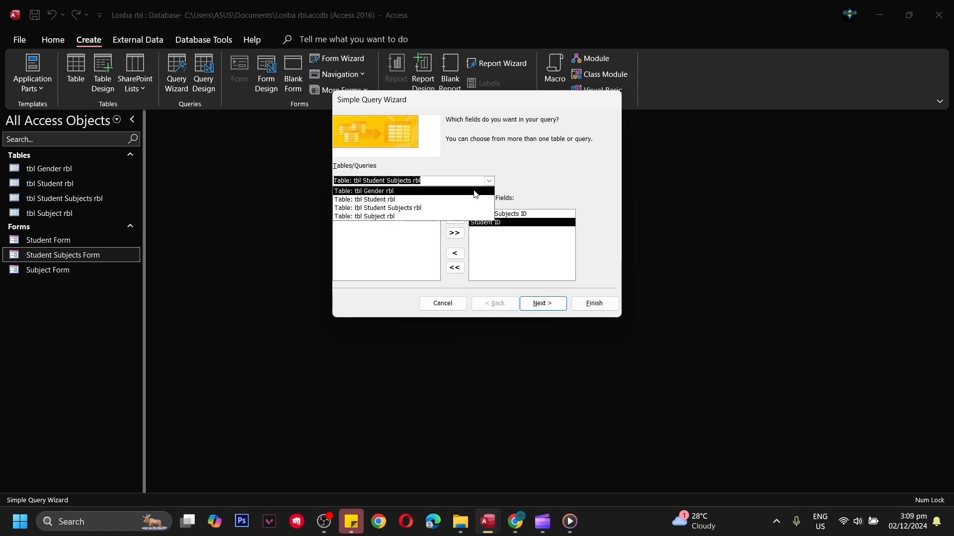
{"action": "left_click", "coordinate": [374, 199]}
{"action": "left_click", "coordinate": [365, 223]}
{"action": "left_click", "coordinate": [455, 219]}
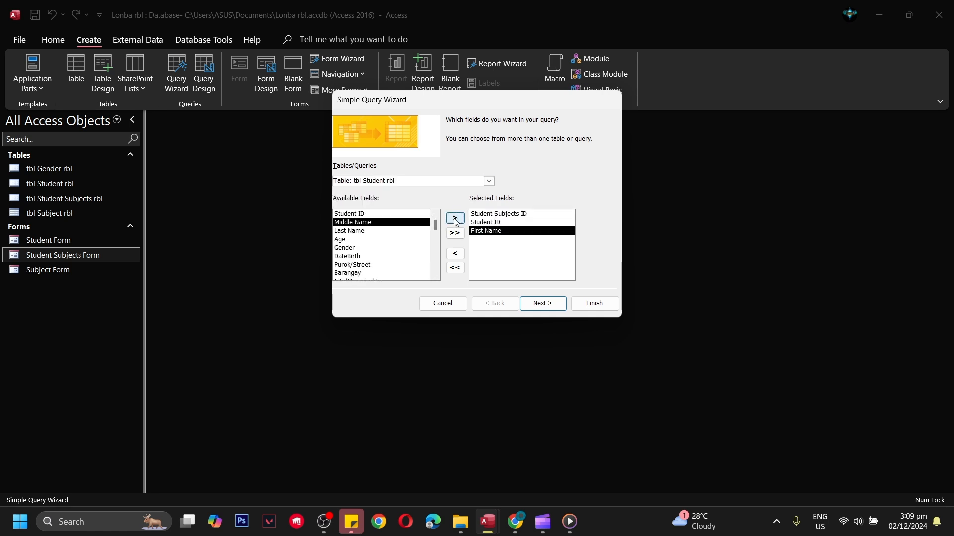
{"action": "left_click", "coordinate": [455, 219]}
{"action": "left_click", "coordinate": [455, 219]}
Step: Add Subject Code and Subject Description from tbl Subject rbl and try to continue with the query
{"action": "left_click", "coordinate": [489, 180]}
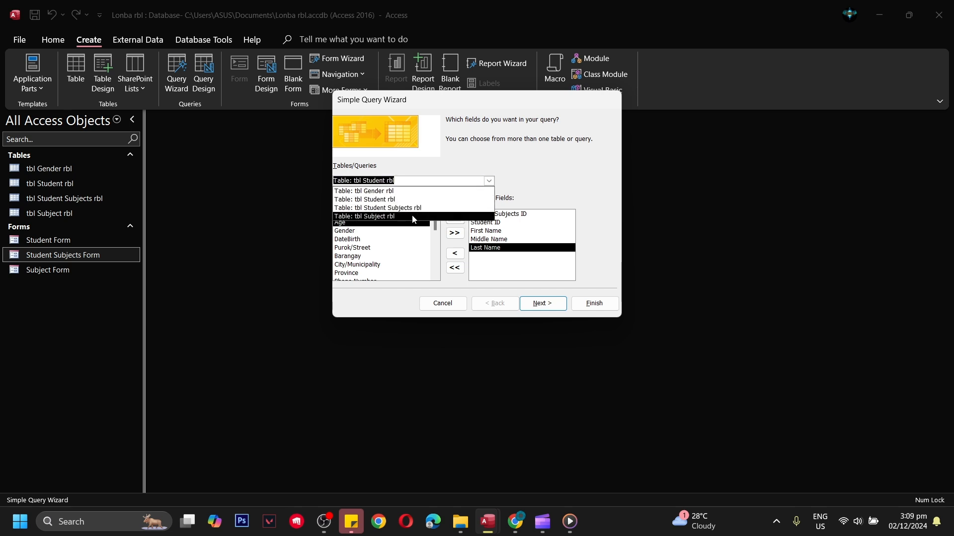
{"action": "left_click", "coordinate": [392, 215]}
{"action": "left_click", "coordinate": [396, 222]}
{"action": "left_click", "coordinate": [455, 219]}
{"action": "left_click", "coordinate": [455, 218]}
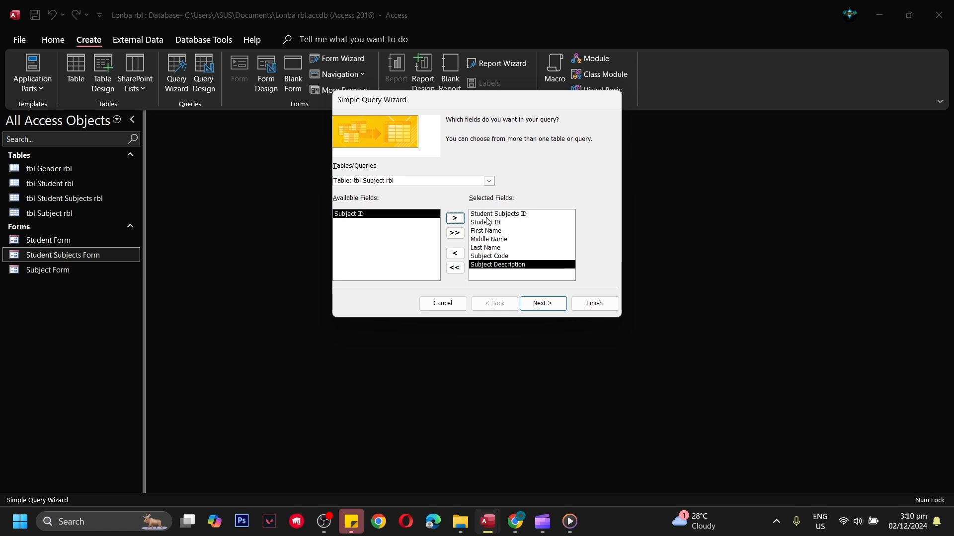
{"action": "left_click", "coordinate": [537, 304]}
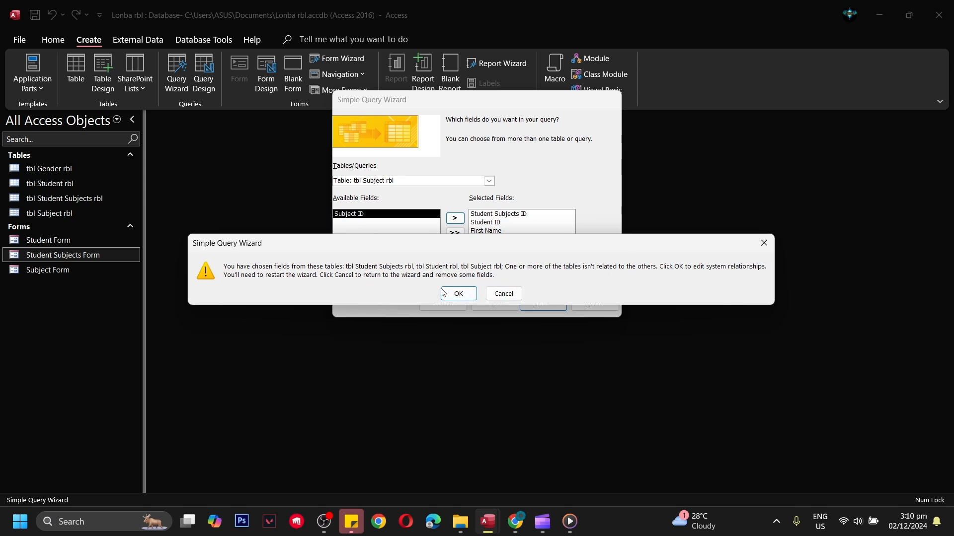
Step: Leave the wizard to edit relationships and link Student ID in tbl Student rbl to Student ID in tbl Student Subjects rbl
{"action": "left_click", "coordinate": [467, 298]}
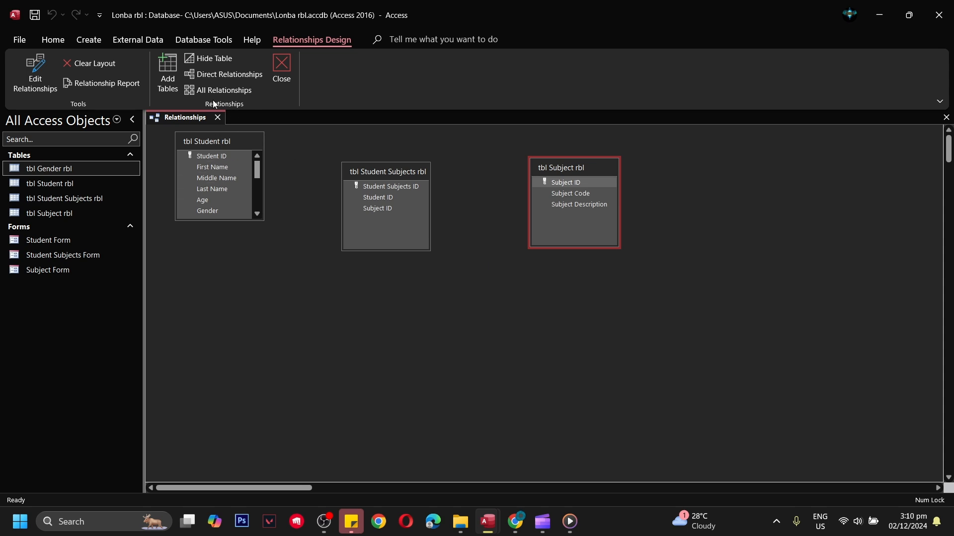
{"action": "left_click", "coordinate": [203, 40]}
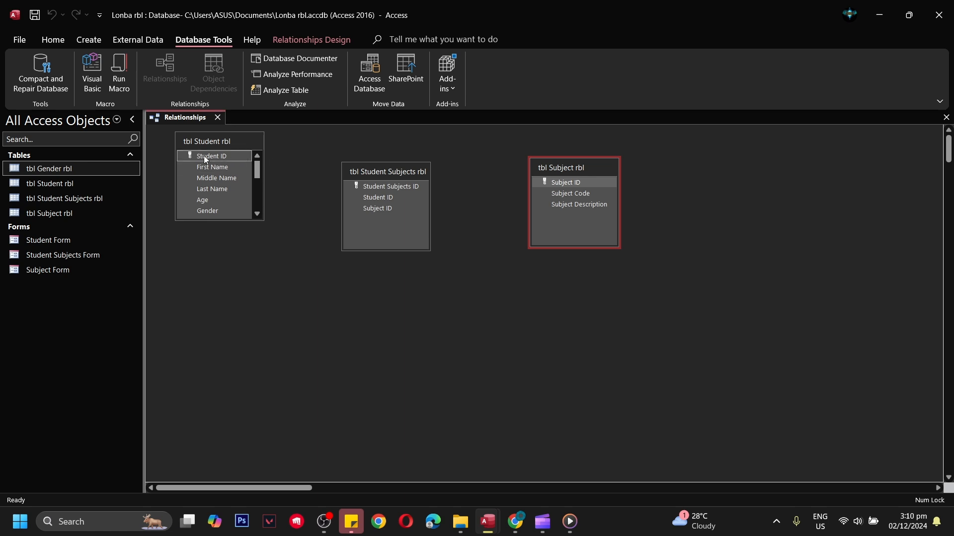
{"action": "left_click_drag", "start_coordinate": [210, 157], "coordinate": [379, 199]}
{"action": "left_click", "coordinate": [546, 147]}
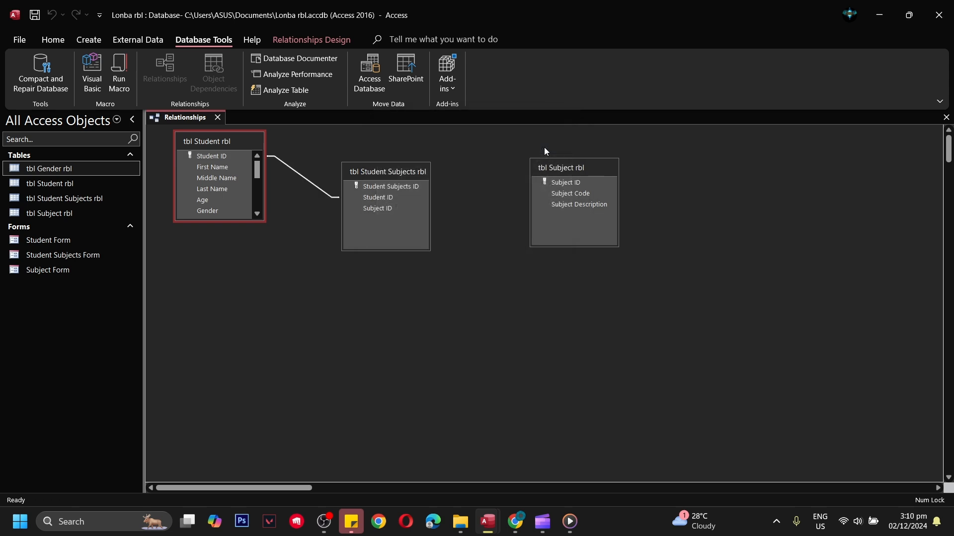
Step: Link Subject ID in tbl Student Subjects rbl to Subject ID in tbl Subject rbl, and save and close the relationships layout
{"action": "left_click", "coordinate": [368, 210]}
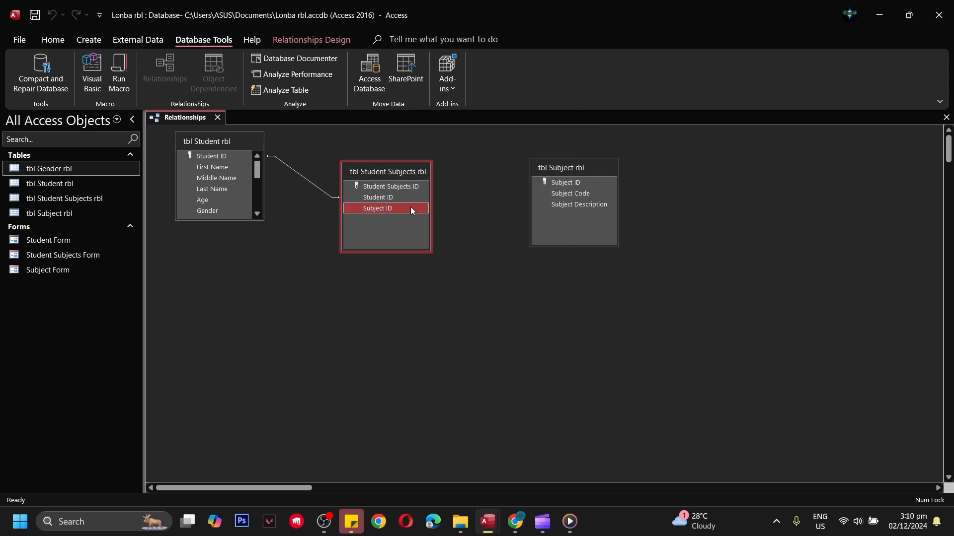
{"action": "left_click_drag", "start_coordinate": [410, 206], "coordinate": [564, 184]}
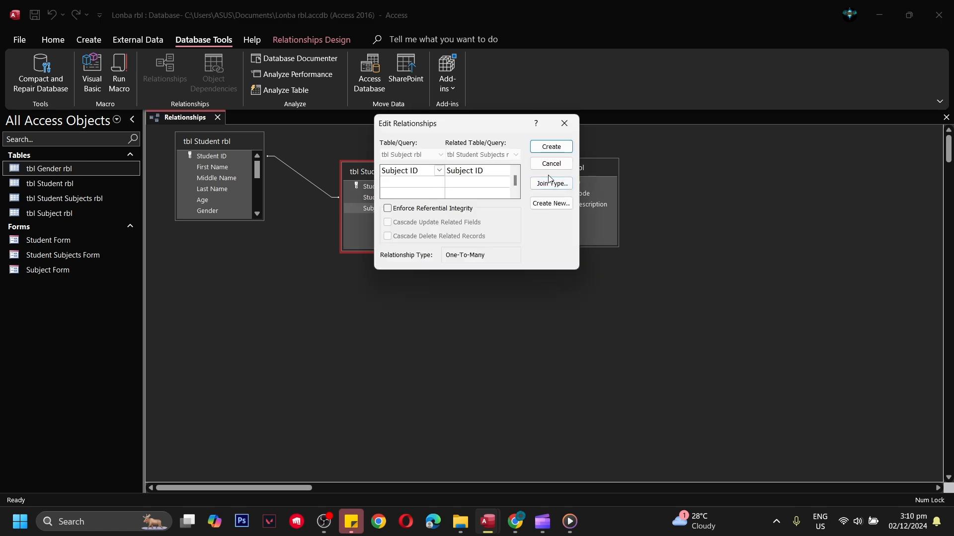
{"action": "left_click", "coordinate": [553, 148]}
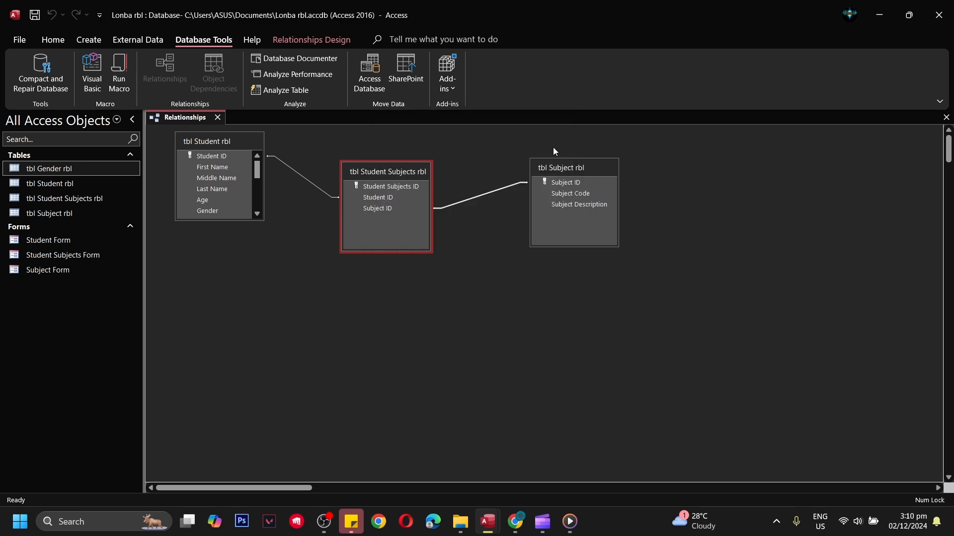
{"action": "right_click", "coordinate": [190, 115]}
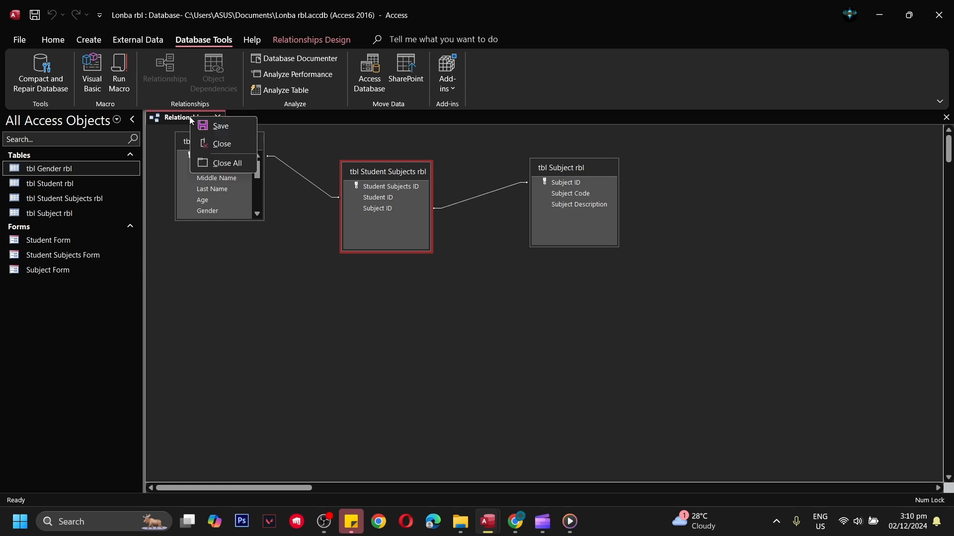
{"action": "left_click", "coordinate": [222, 126]}
{"action": "left_click", "coordinate": [218, 120]}
Step: Start a new simple query in the wizard with Student Subjects ID from tbl Student Subjects rbl
{"action": "left_click", "coordinate": [67, 199]}
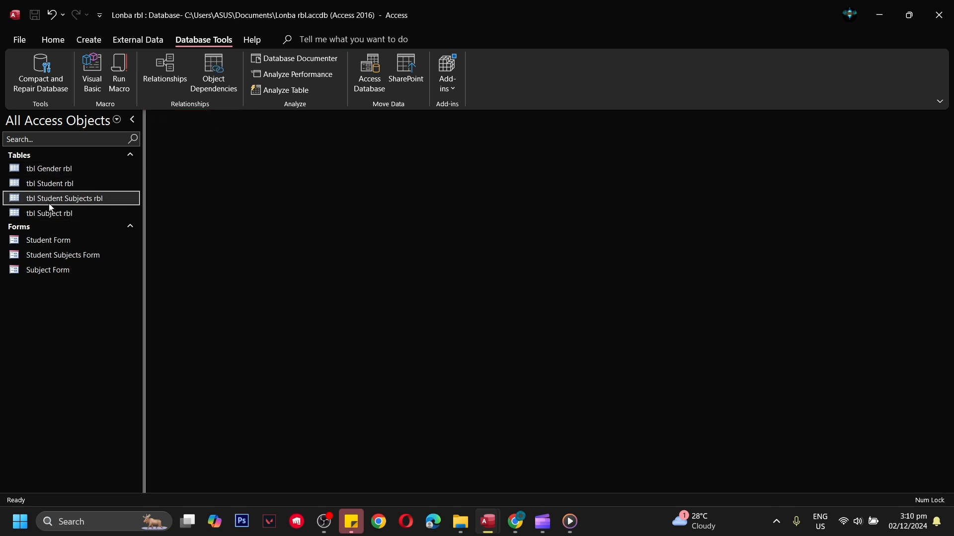
{"action": "left_click", "coordinate": [89, 42]}
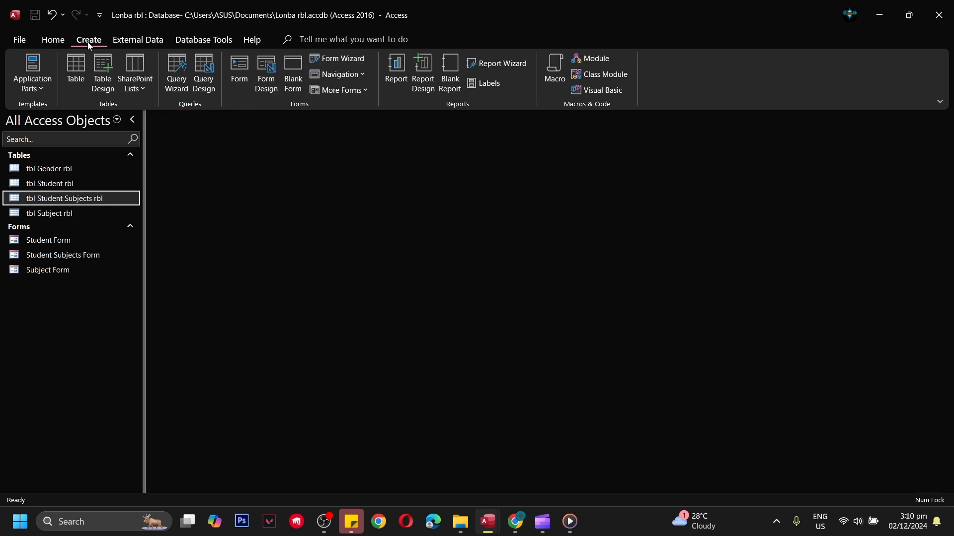
{"action": "left_click", "coordinate": [185, 69]}
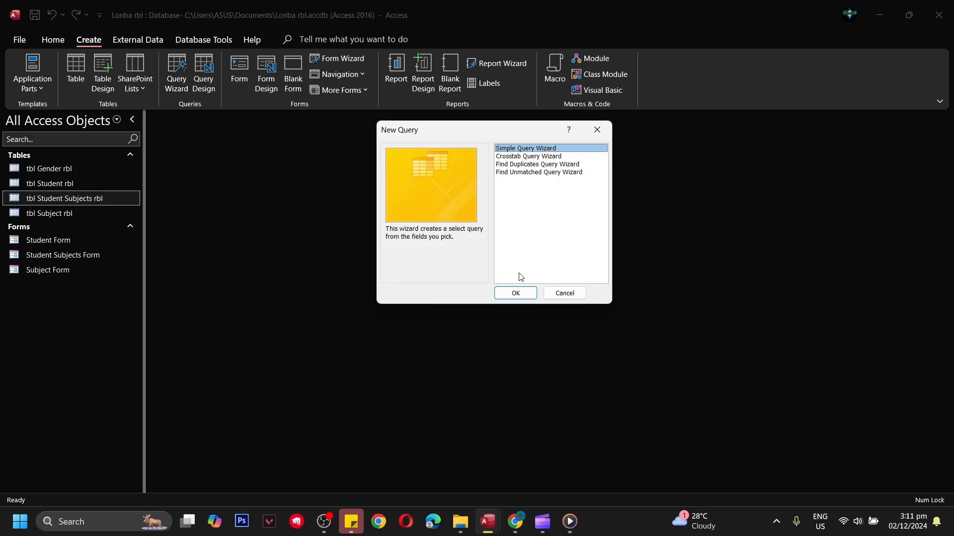
{"action": "left_click", "coordinate": [521, 294]}
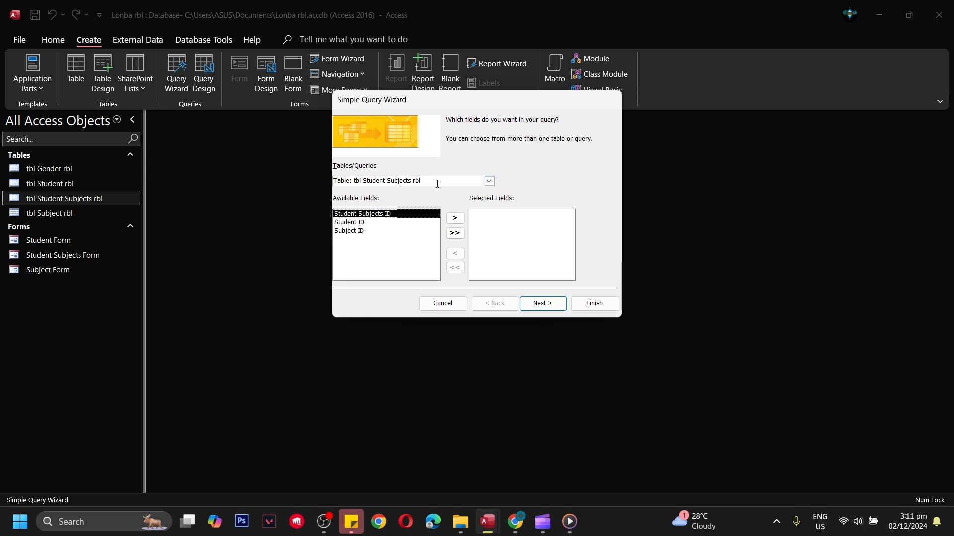
{"action": "left_click", "coordinate": [455, 218]}
Step: Add Student ID, First Name, Middle Name and Last Name from tbl Student rbl to the query
{"action": "left_click", "coordinate": [490, 181]}
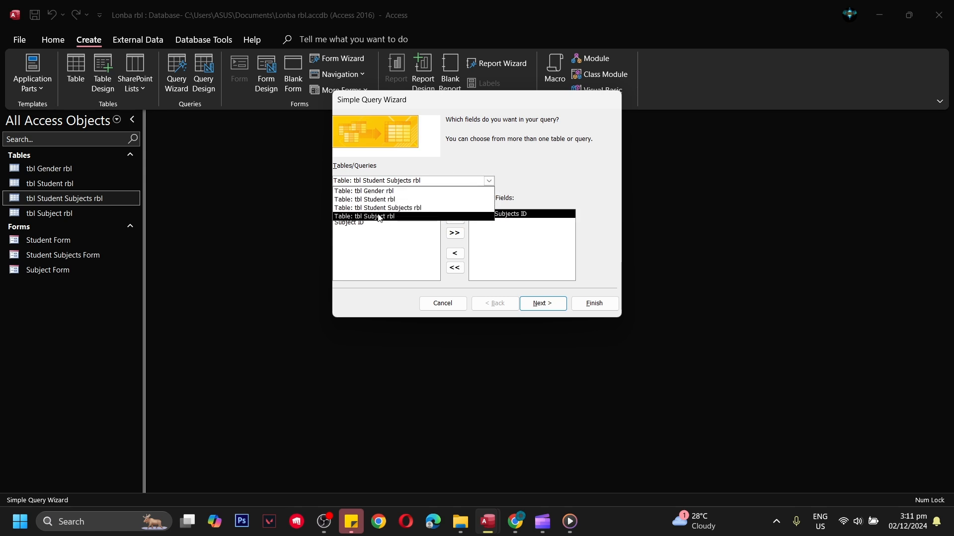
{"action": "left_click", "coordinate": [392, 200]}
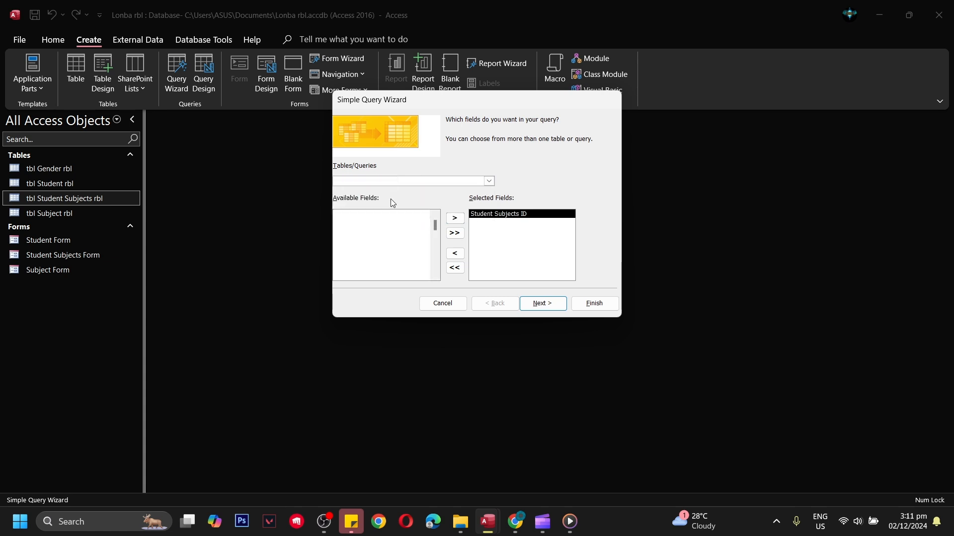
{"action": "left_click", "coordinate": [455, 218]}
{"action": "left_click", "coordinate": [455, 218]}
{"action": "left_click", "coordinate": [455, 219]}
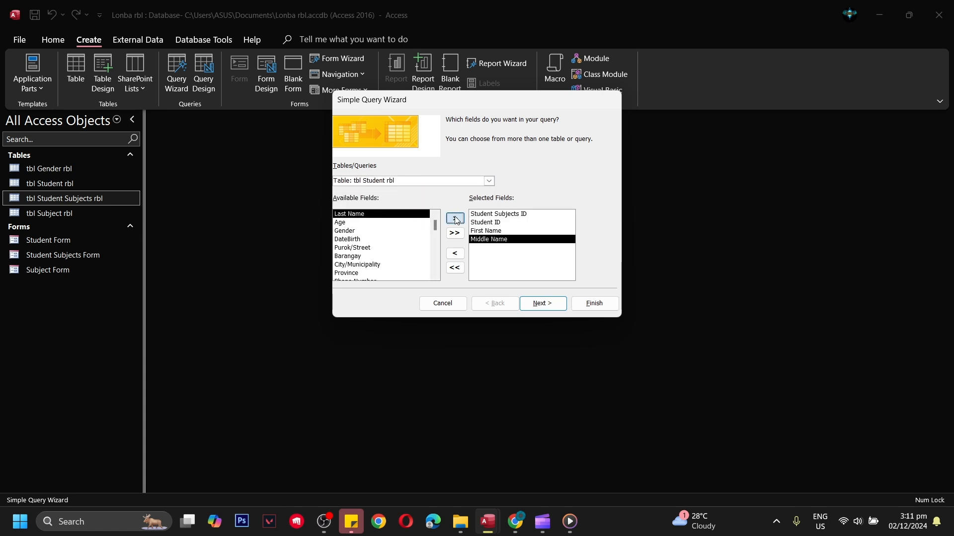
{"action": "left_click", "coordinate": [455, 219]}
Step: Add Subject Code and Subject Description from tbl Subject rbl to the query
{"action": "left_click", "coordinate": [484, 181]}
{"action": "left_click", "coordinate": [365, 216]}
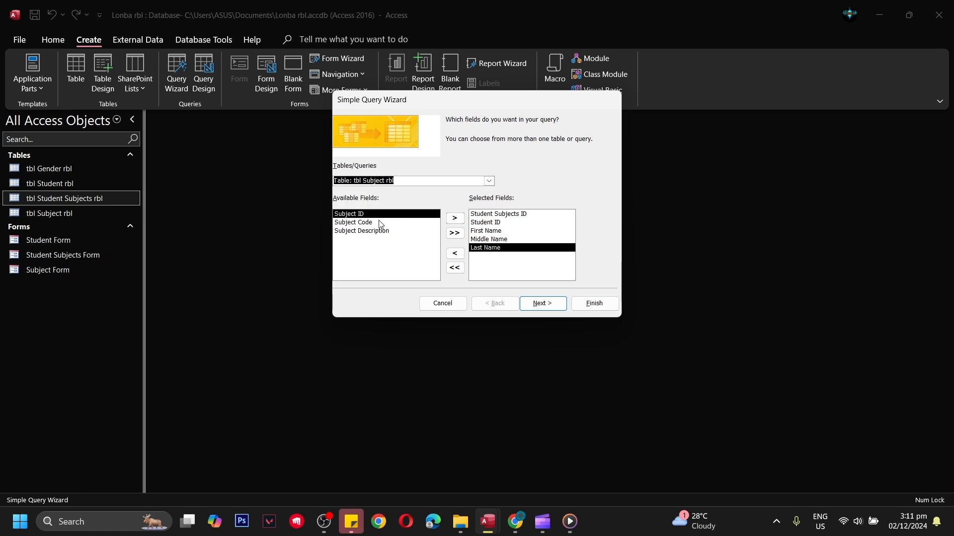
{"action": "left_click", "coordinate": [350, 222]}
{"action": "left_click", "coordinate": [454, 218]}
{"action": "left_click", "coordinate": [454, 218]}
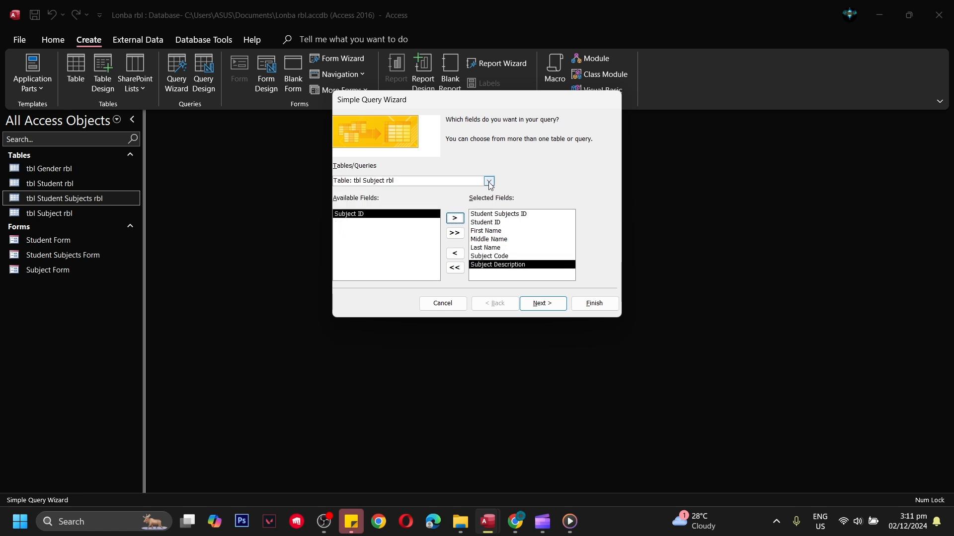
Step: Check which fields of tbl Student rbl and tbl Student Subjects rbl are still available for the query
{"action": "left_click", "coordinate": [488, 181]}
{"action": "left_click", "coordinate": [465, 195]}
{"action": "left_click", "coordinate": [489, 182]}
{"action": "left_click", "coordinate": [464, 199]}
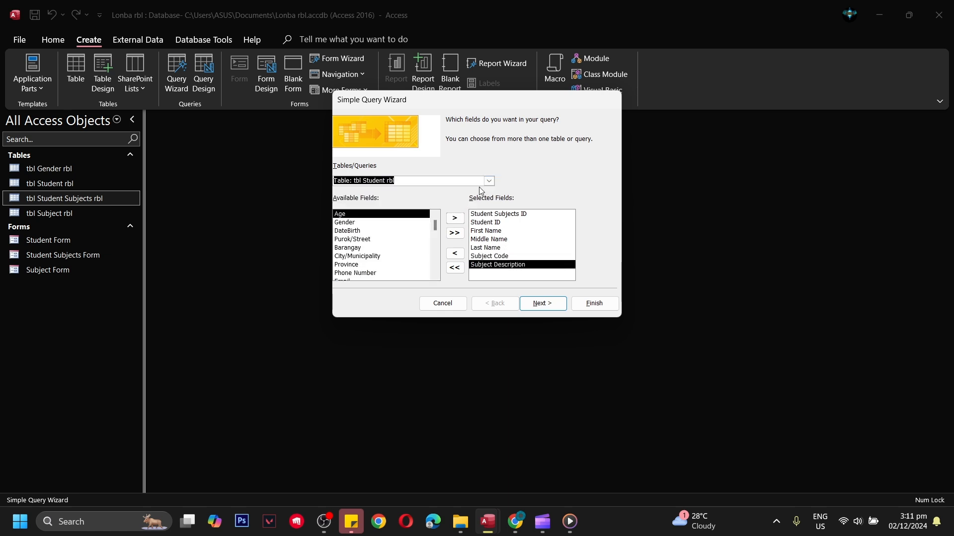
{"action": "left_click", "coordinate": [489, 181]}
{"action": "left_click", "coordinate": [462, 209]}
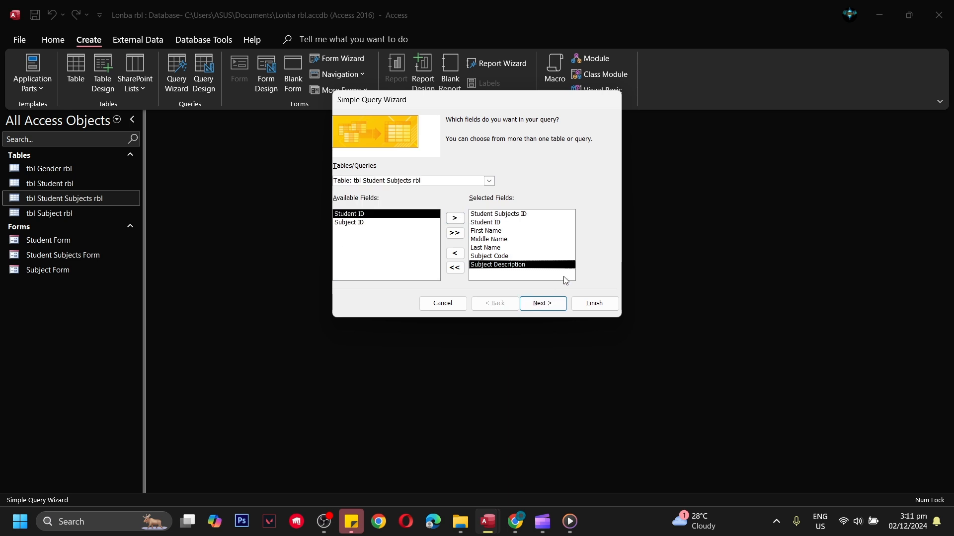
Step: Title the query Student Subjects Query and finish the wizard with the option to modify the query design
{"action": "left_click", "coordinate": [546, 304]}
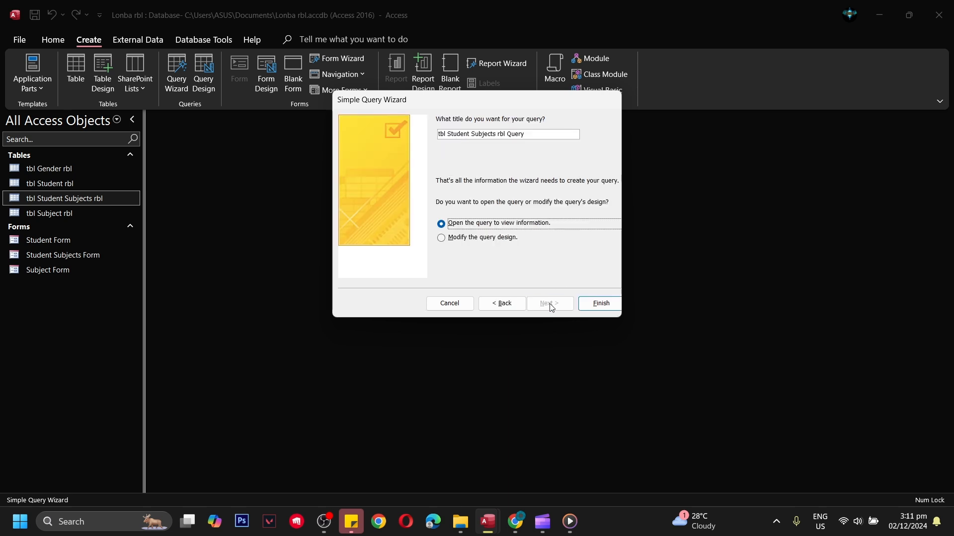
{"action": "left_click", "coordinate": [531, 134]}
{"action": "key", "text": "BackSpace"}
{"action": "key", "text": "BackSpace"}
{"action": "key", "text": "BackSpace"}
{"action": "key", "text": "BackSpace"}
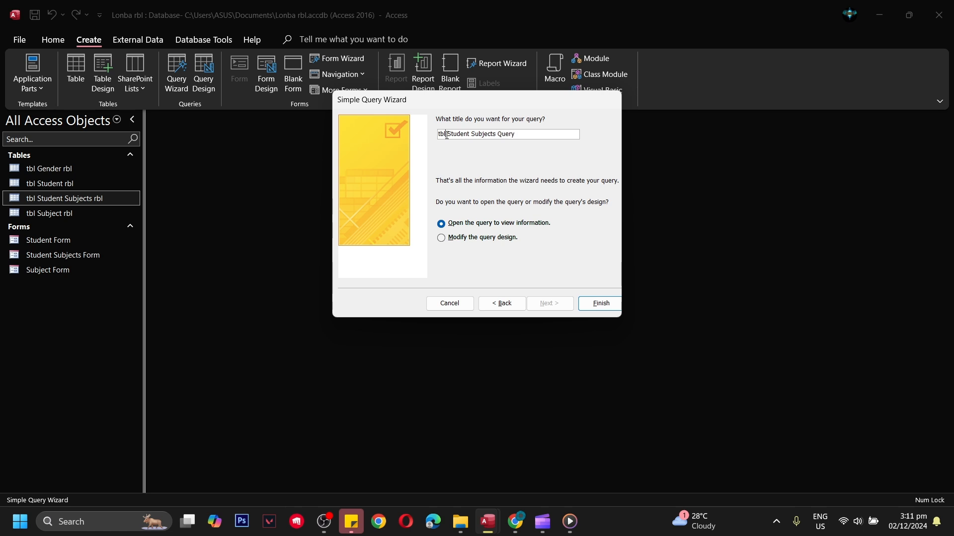
{"action": "key", "text": "BackSpace"}
{"action": "key", "text": "BackSpace"}
{"action": "key", "text": "BackSpace"}
{"action": "key", "text": "BackSpace"}
{"action": "left_click", "coordinate": [459, 238]}
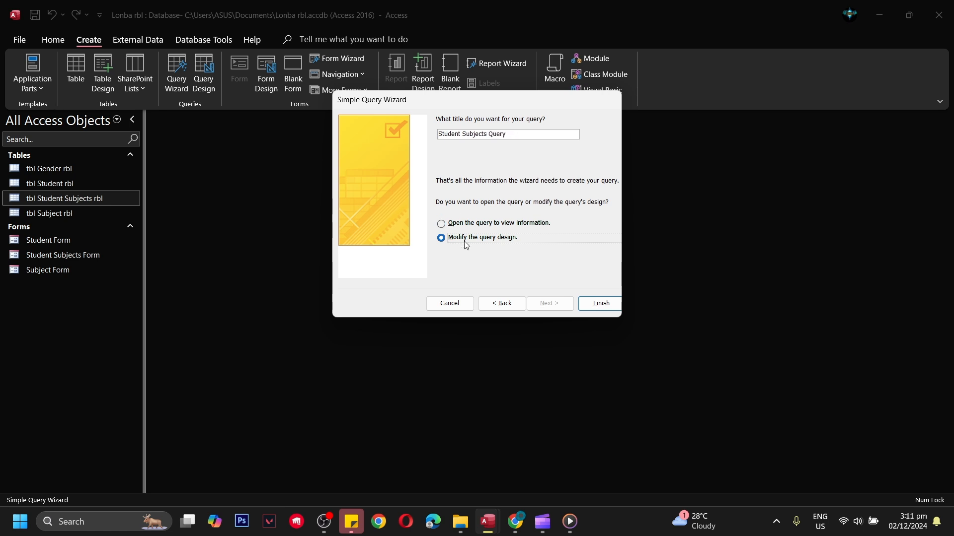
{"action": "left_click", "coordinate": [595, 304]}
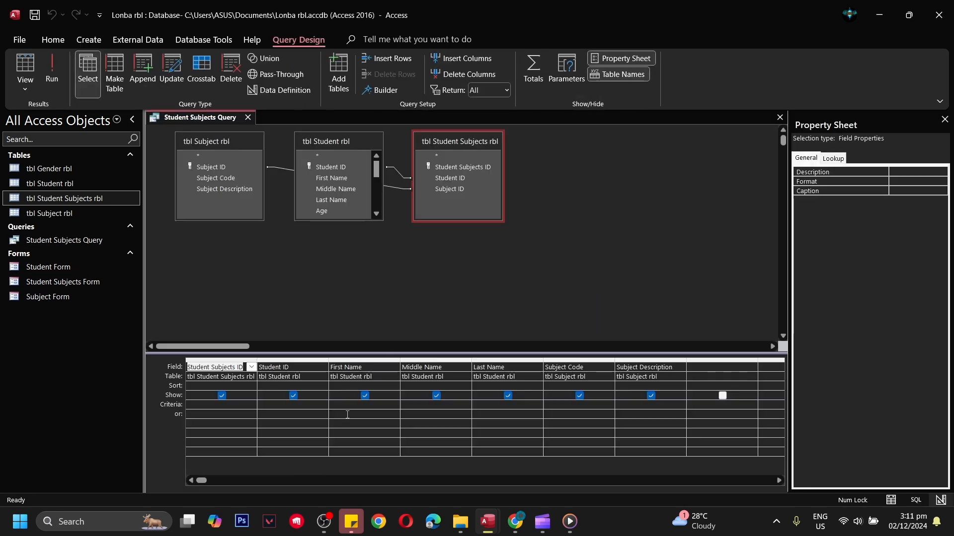
Step: Rearrange the query's tables in a row with tbl Student Subjects rbl between tbl Subject rbl and tbl Student rbl
{"action": "left_click_drag", "start_coordinate": [340, 140], "coordinate": [621, 150]}
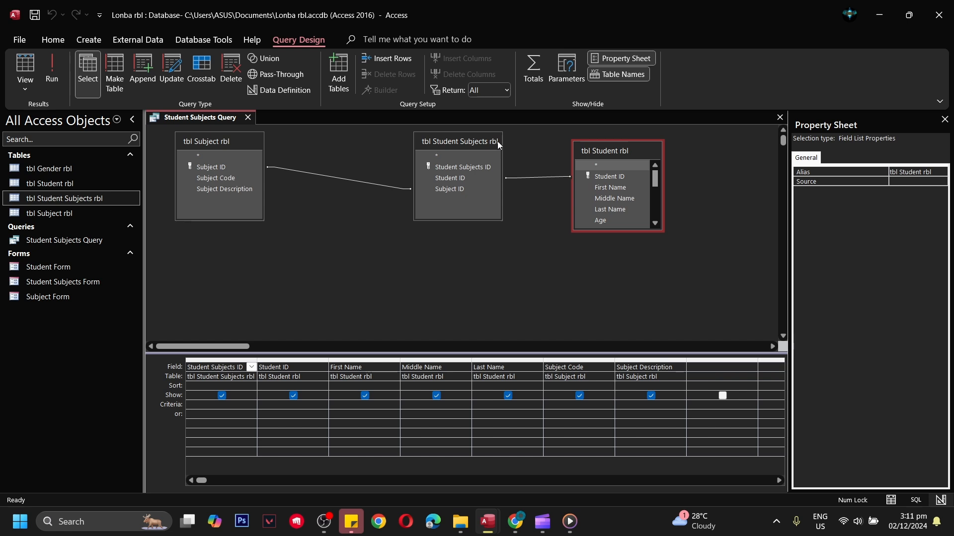
{"action": "left_click_drag", "start_coordinate": [497, 141], "coordinate": [450, 150]}
{"action": "left_click_drag", "start_coordinate": [601, 149], "coordinate": [560, 148]}
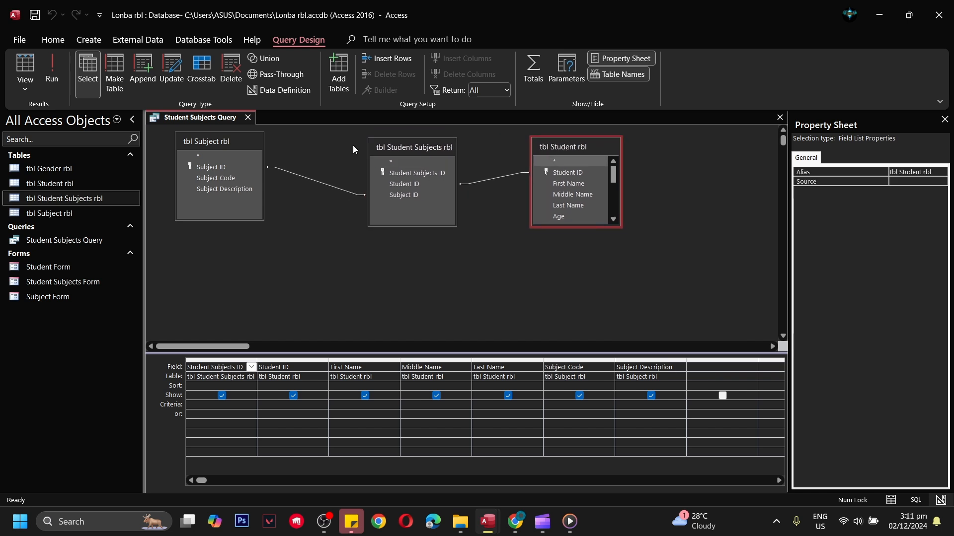
{"action": "left_click_drag", "start_coordinate": [245, 141], "coordinate": [288, 146]}
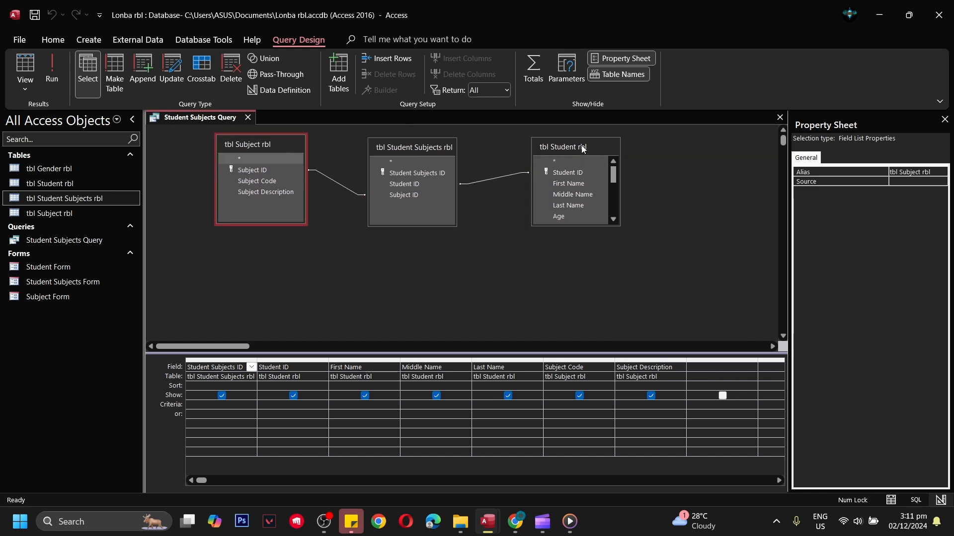
{"action": "left_click_drag", "start_coordinate": [583, 146], "coordinate": [563, 147]}
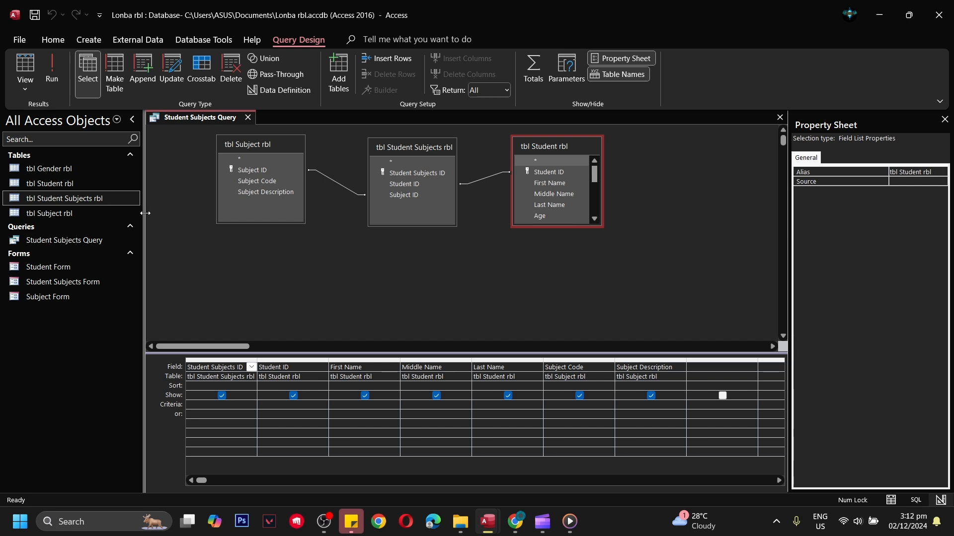
Step: Open the Student Subjects Query results and examine the Student Subjects ID of each record
{"action": "left_click", "coordinate": [55, 240]}
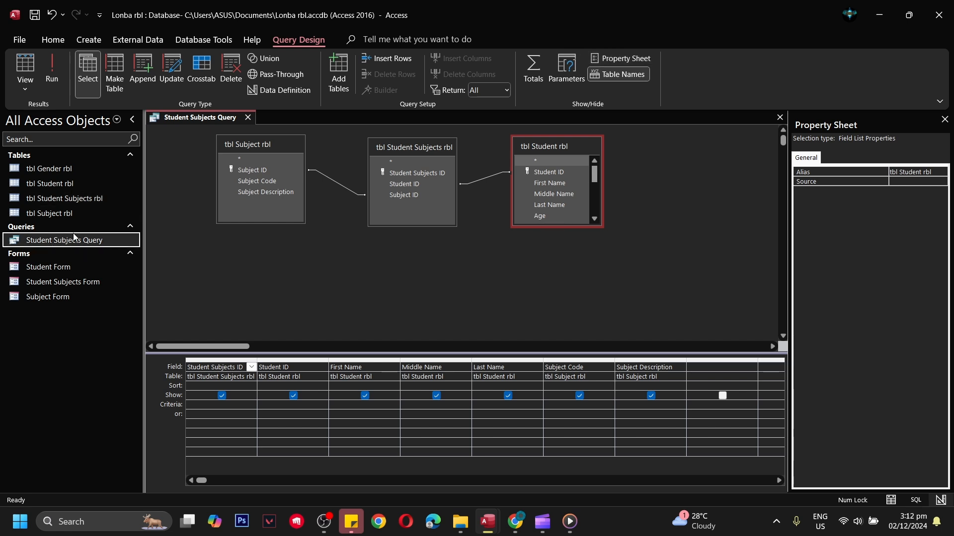
{"action": "right_click", "coordinate": [74, 239]}
{"action": "double_click", "coordinate": [65, 242]}
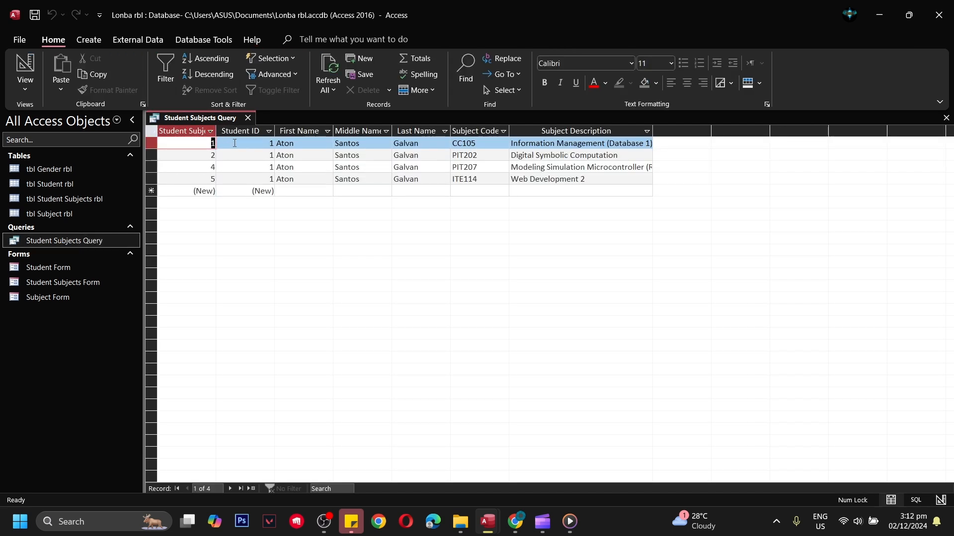
{"action": "left_click", "coordinate": [234, 143]}
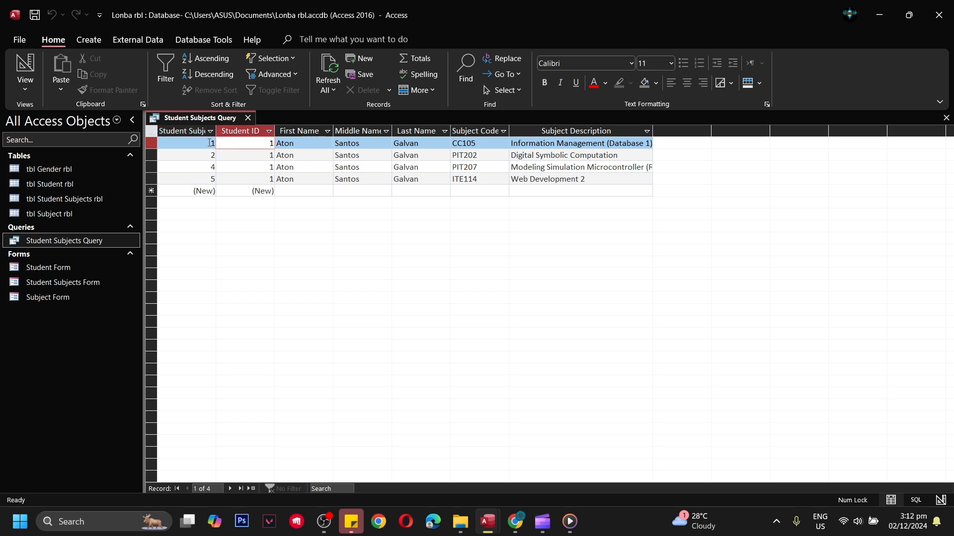
{"action": "left_click", "coordinate": [209, 143]}
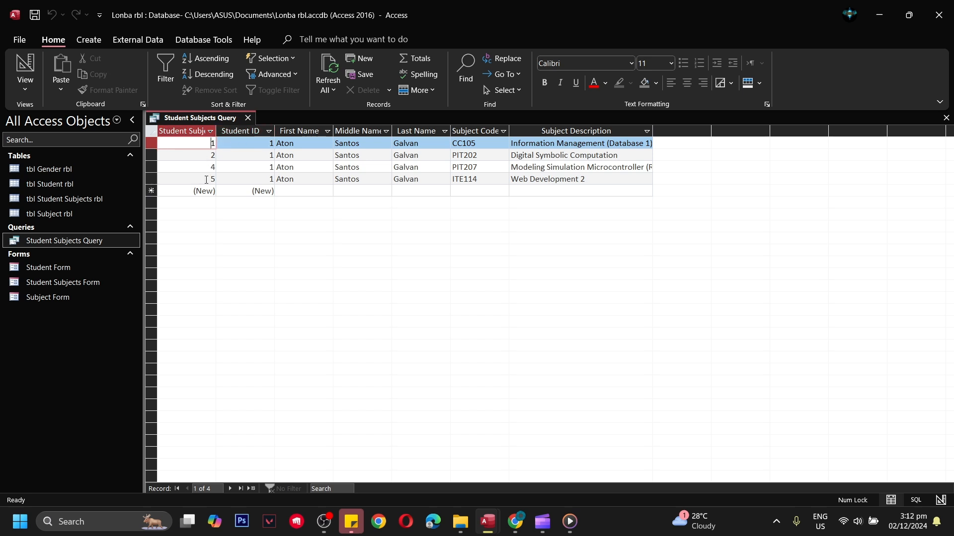
{"action": "left_click", "coordinate": [205, 155]}
{"action": "left_click", "coordinate": [204, 167]}
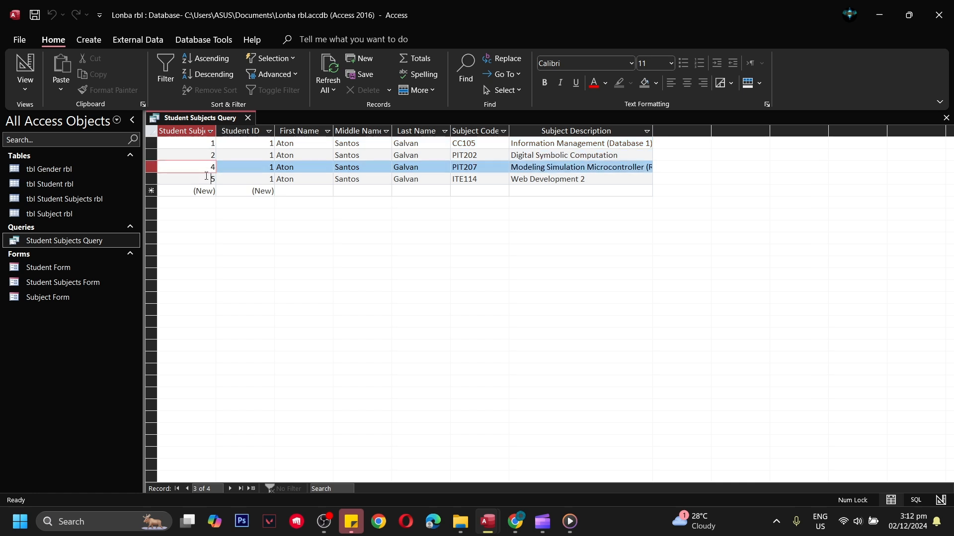
{"action": "left_click", "coordinate": [203, 177]}
{"action": "left_click", "coordinate": [208, 144]}
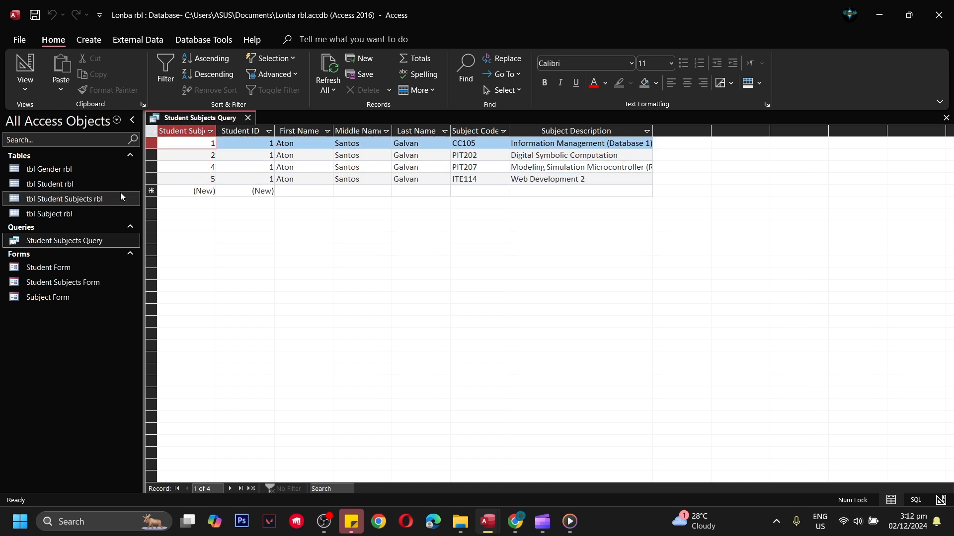
Step: Open tbl Student Subjects rbl to compare its records with the query, and return to the Student Subjects Query results
{"action": "double_click", "coordinate": [76, 199]}
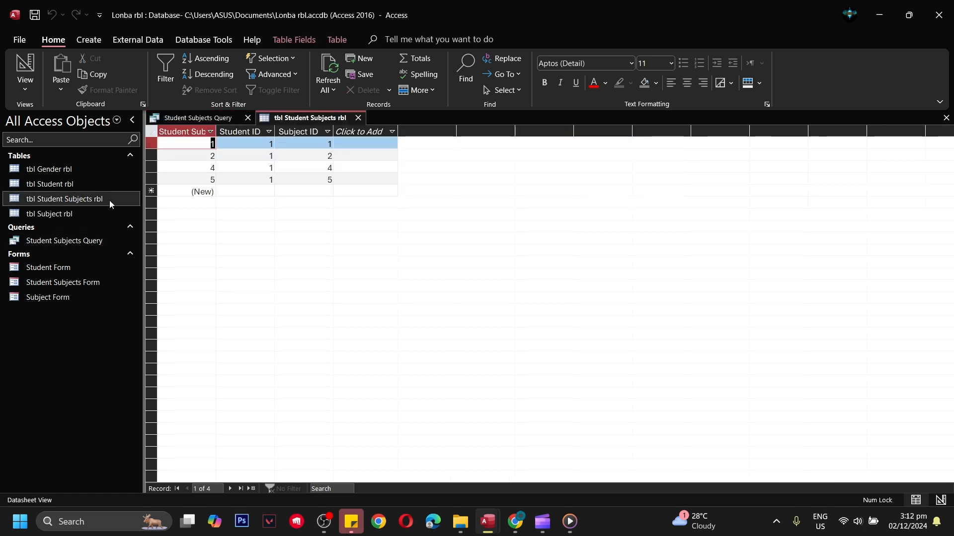
{"action": "key", "text": "Down"}
{"action": "key", "text": "Down"}
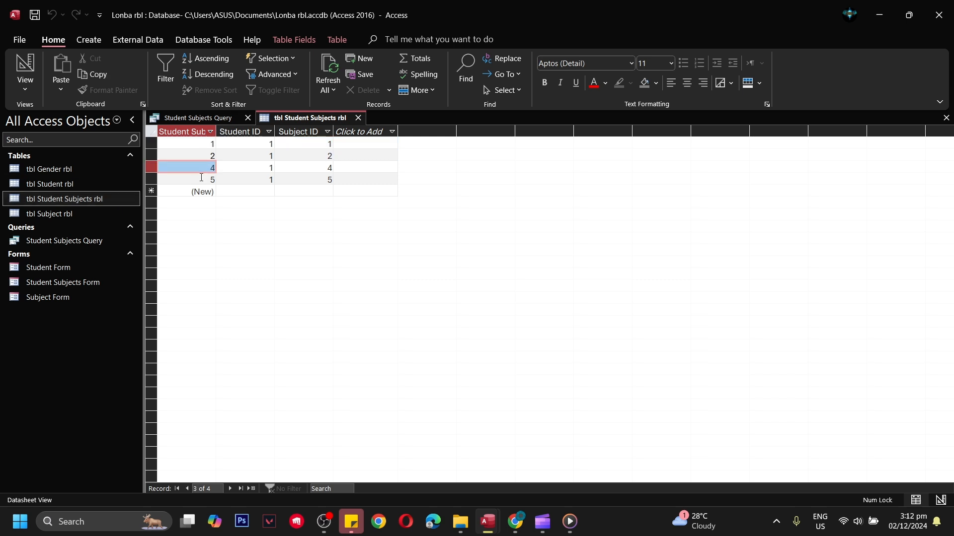
{"action": "left_click", "coordinate": [201, 178]}
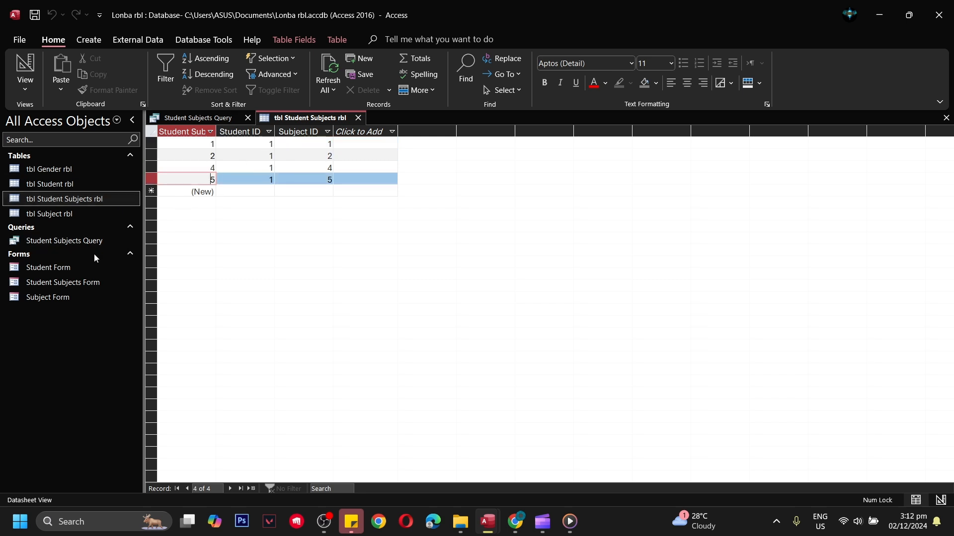
{"action": "double_click", "coordinate": [89, 240]}
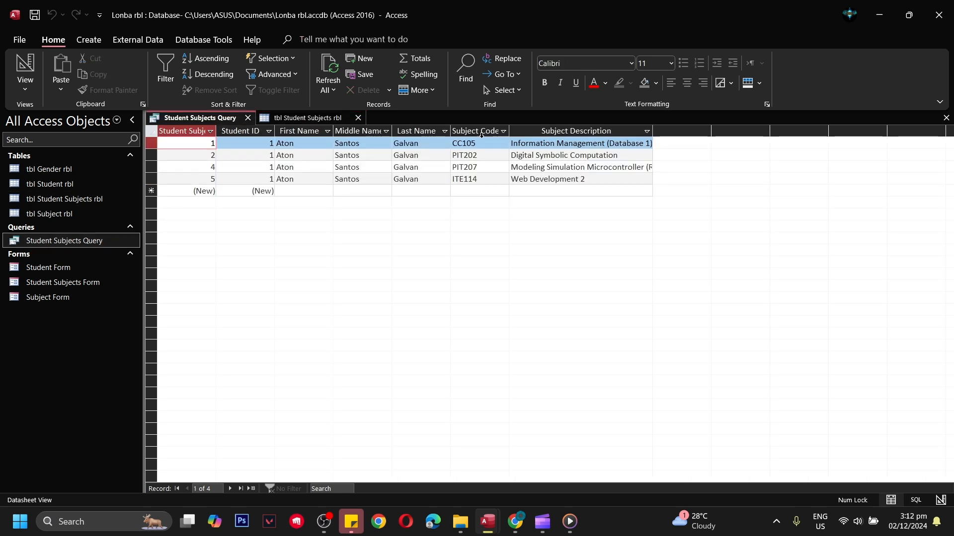